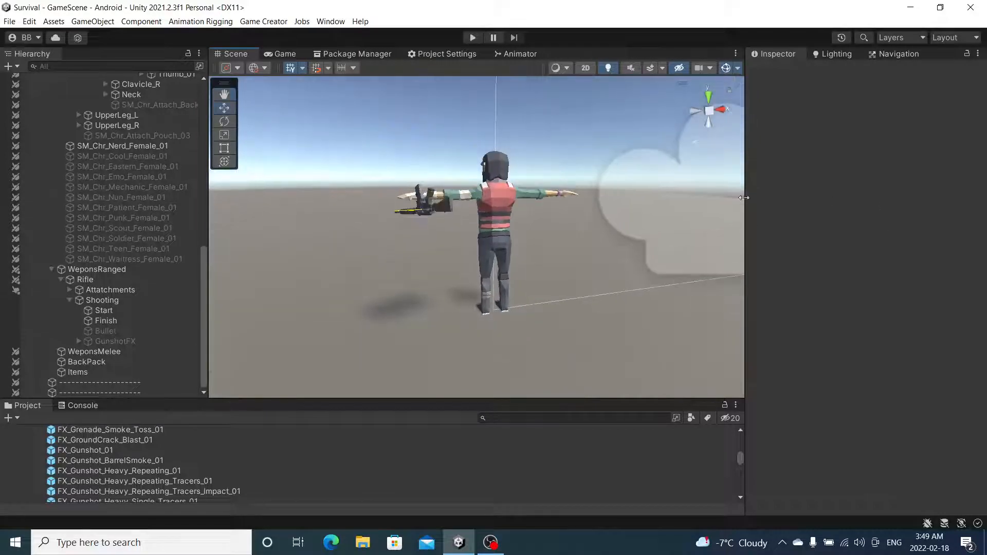
Deactivate the Rifle object under the Player's WeponsRanged group and save the scene.
scroll(178, 200, up, 8)
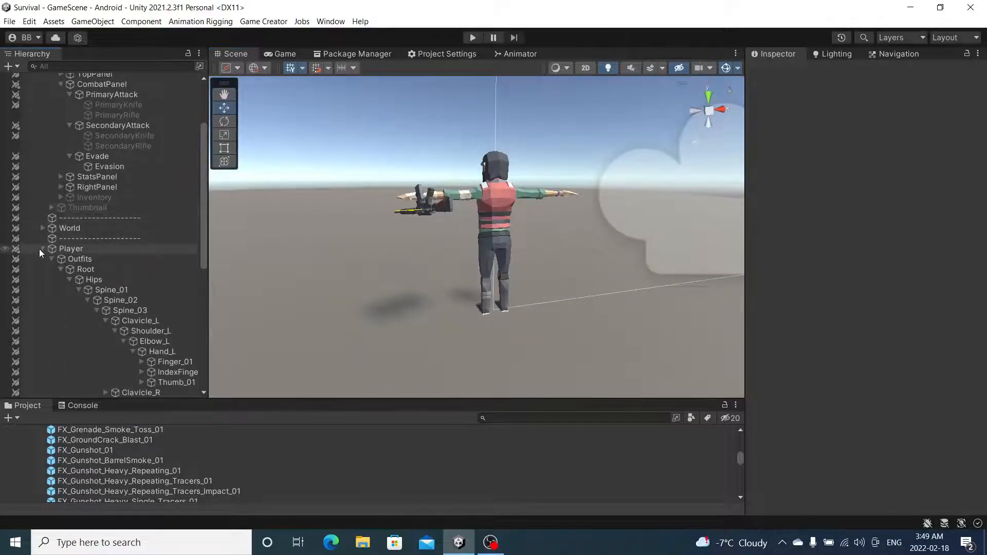
click(41, 249)
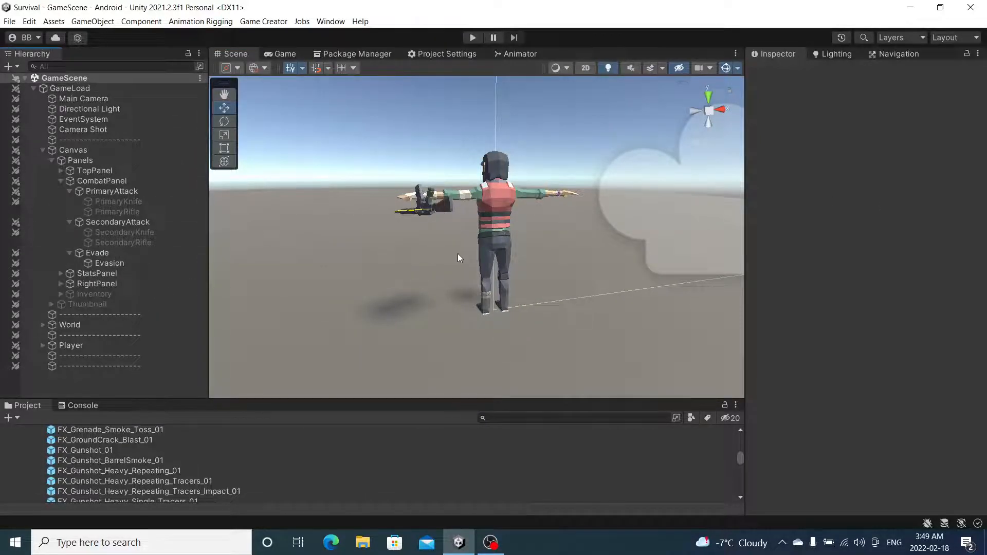
alt+drag(459, 257, 409, 343)
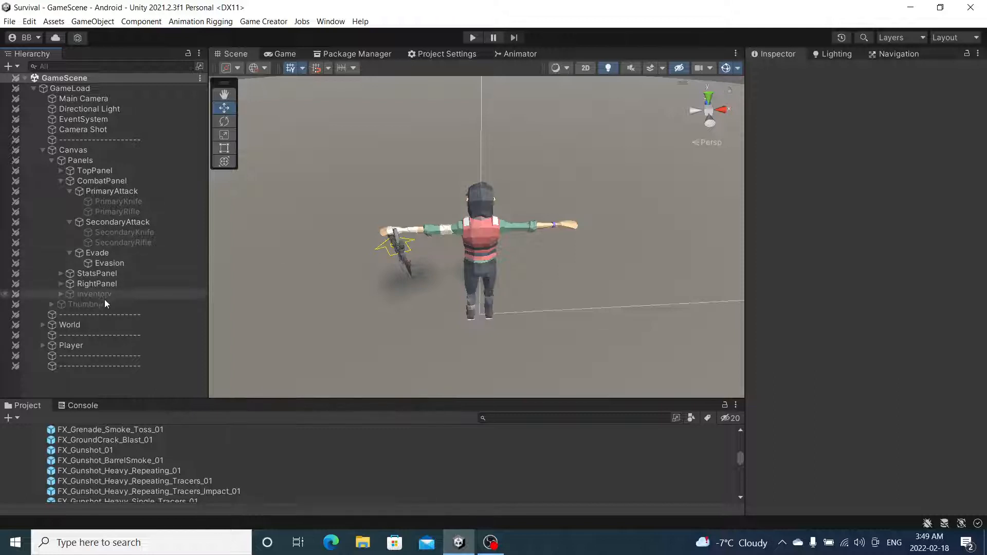
click(42, 345)
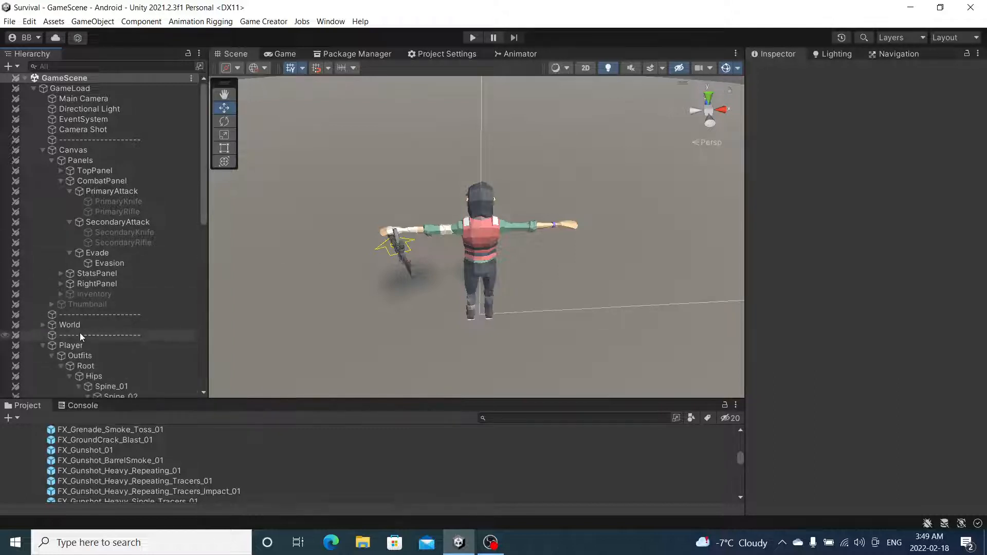
scroll(79, 332, down, 8)
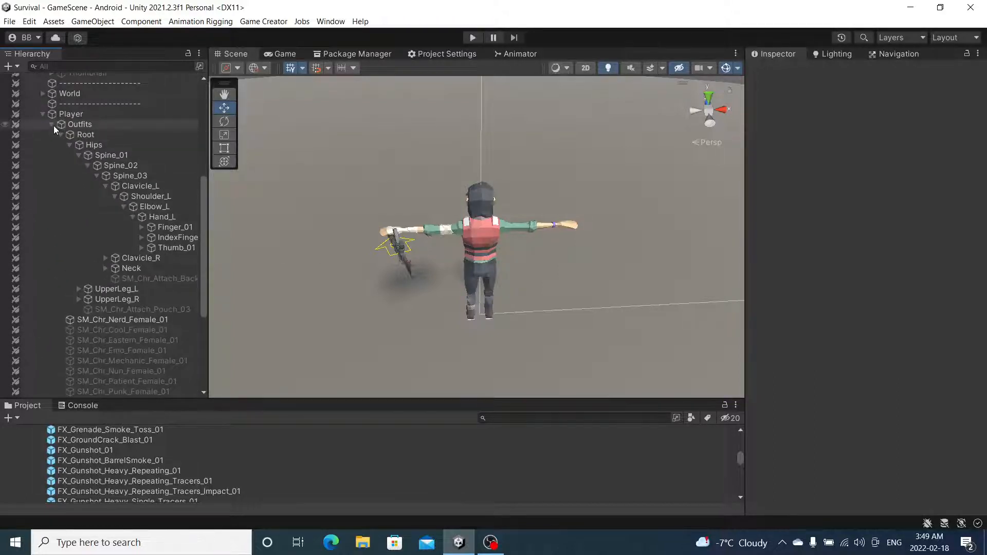
click(52, 125)
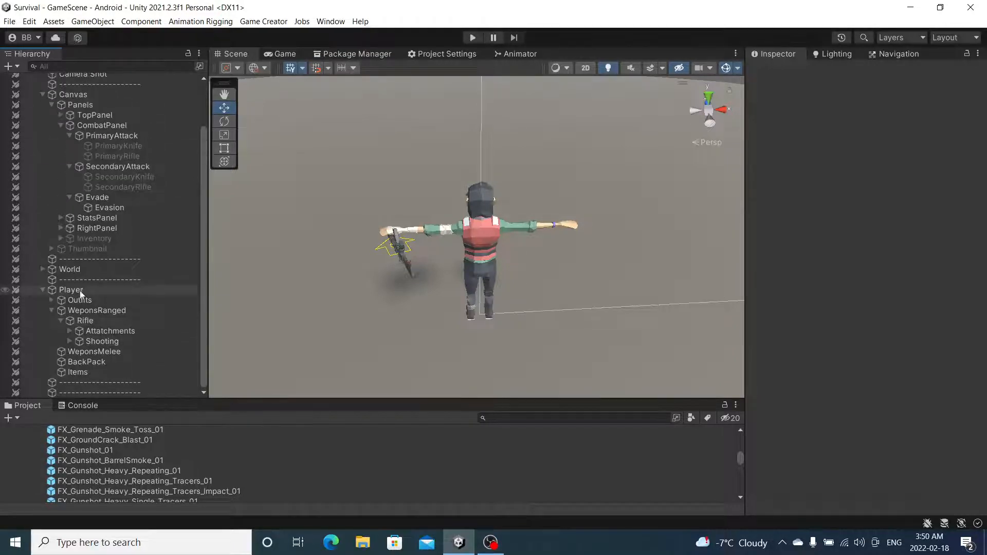
click(87, 320)
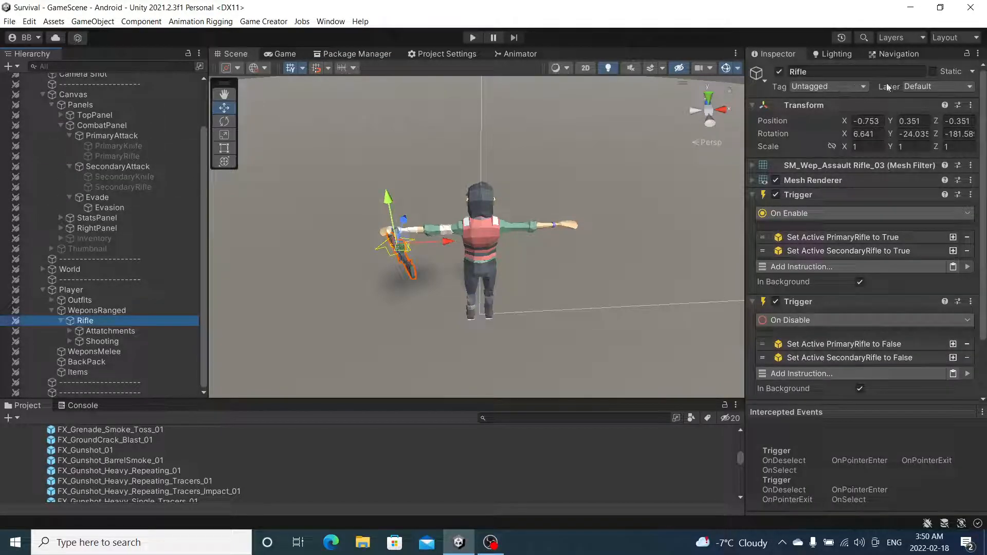
click(779, 72)
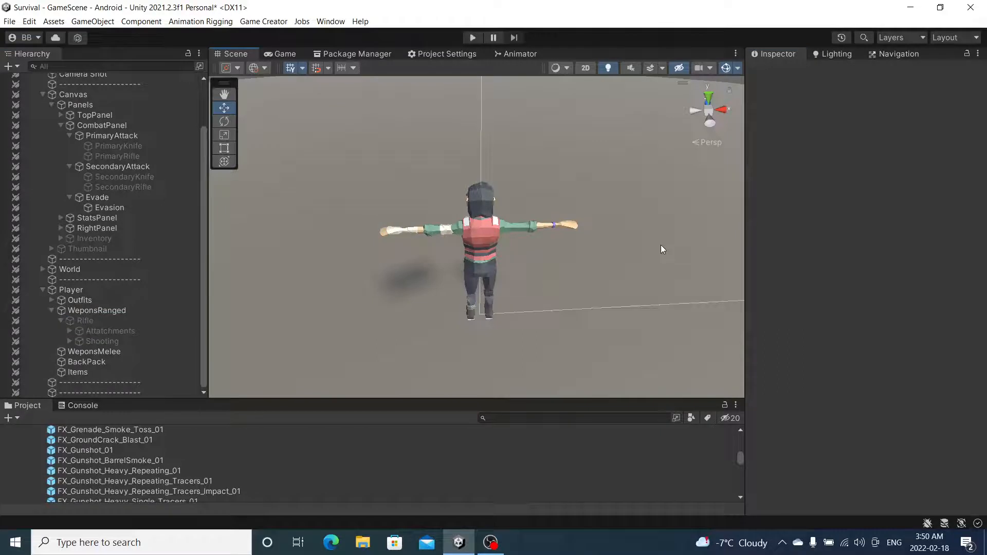
key(ctrl+s)
Collapse the GameLoad hierarchy and the Imports and Scenes asset folders.
click(43, 94)
click(34, 88)
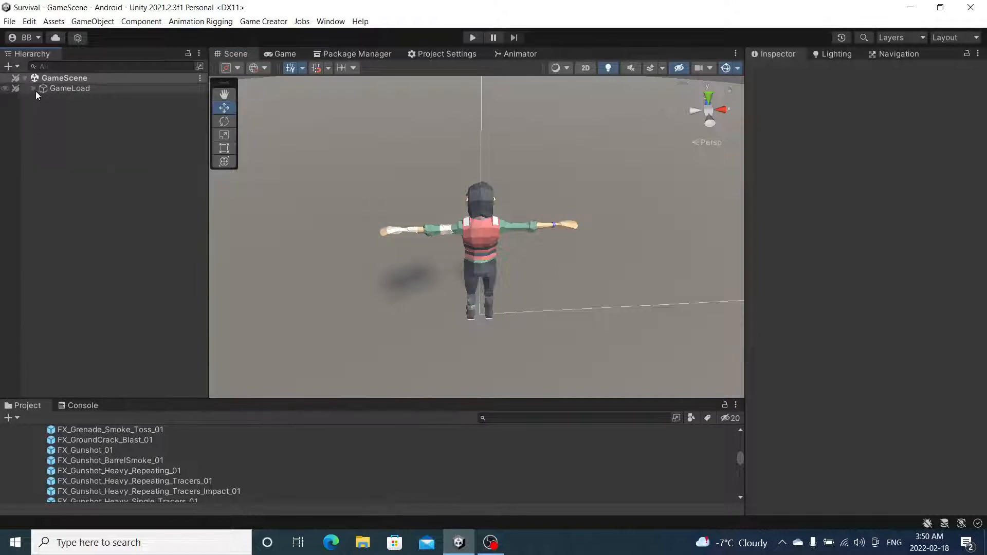
scroll(121, 471, up, 10)
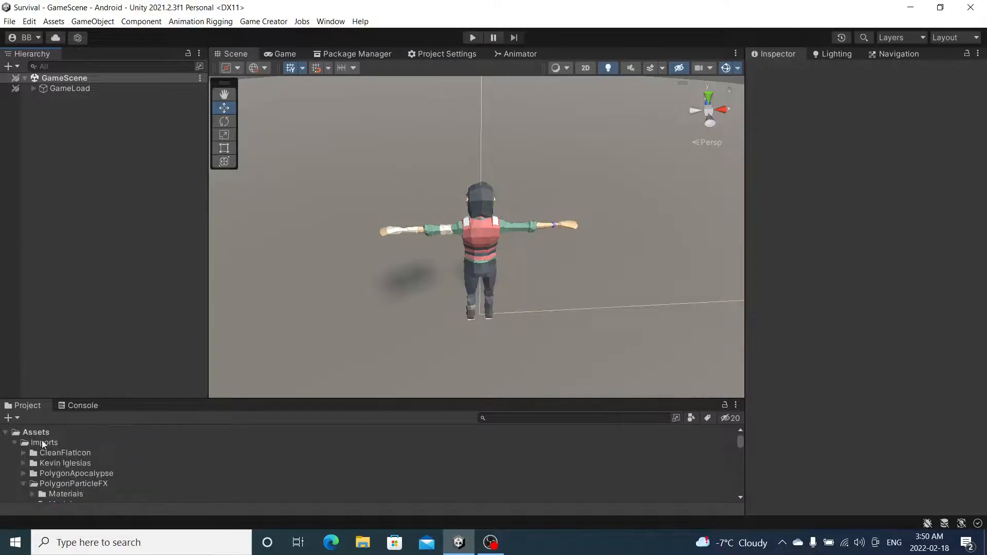
click(24, 485)
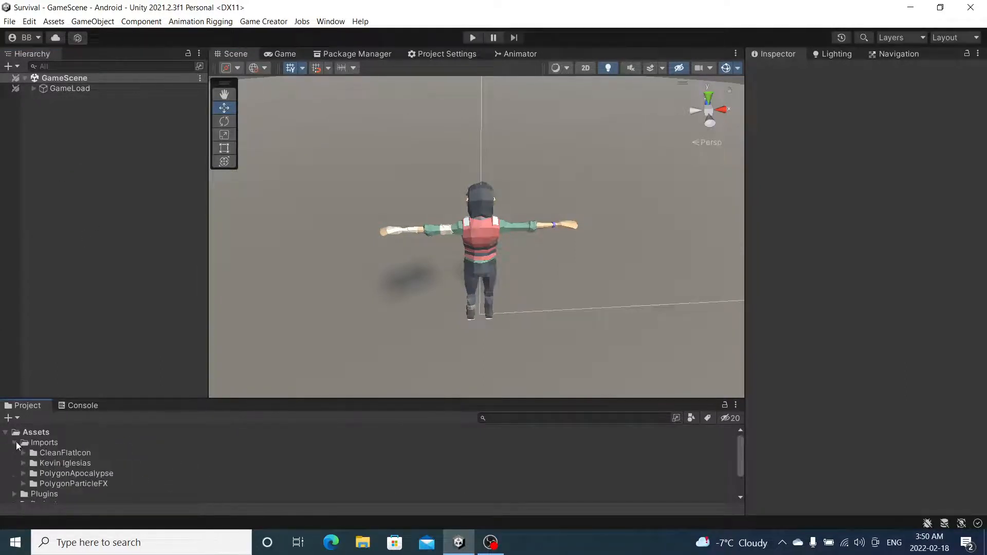
click(15, 443)
click(15, 474)
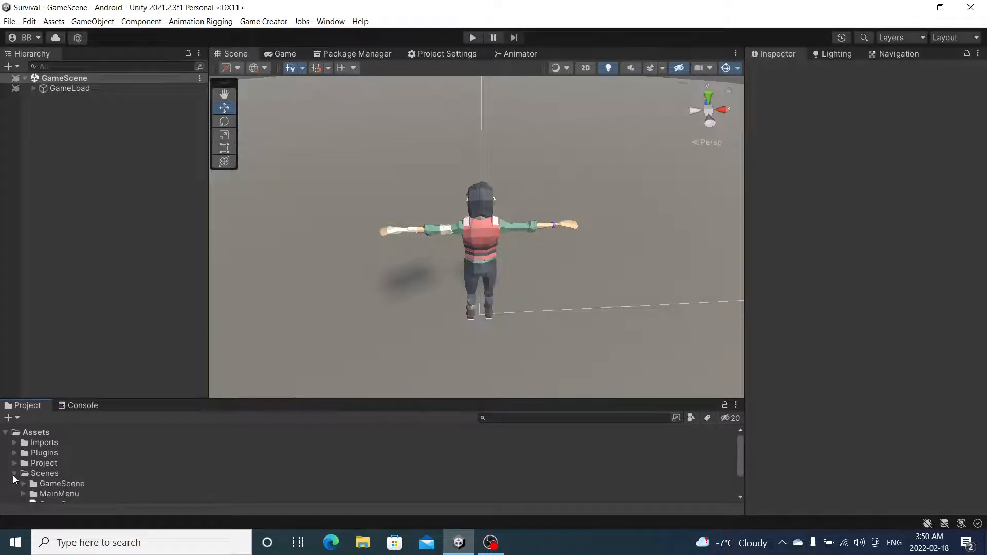
click(13, 476)
Create a new folder named Items inside the Project/Stats/Player asset folder.
click(14, 464)
scroll(26, 446, down, 3)
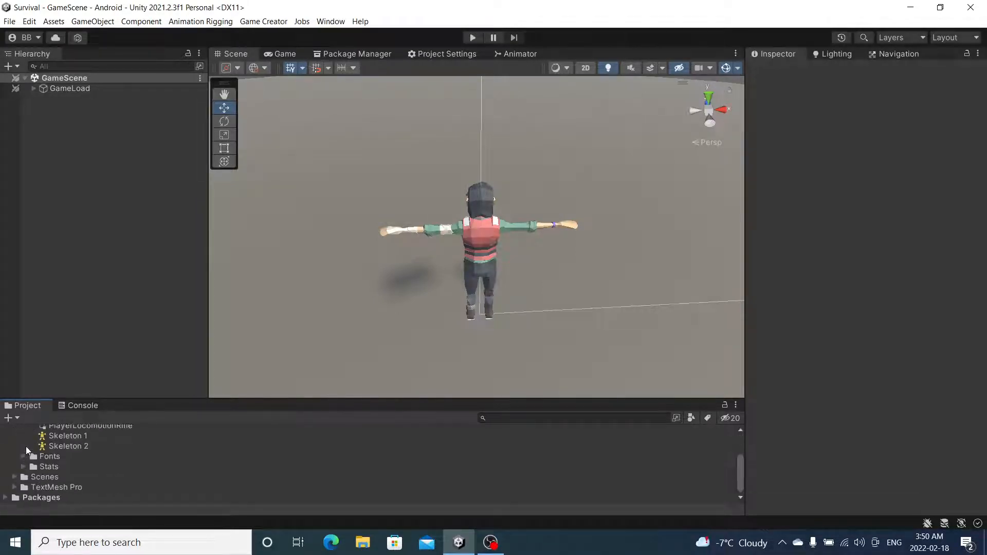
scroll(31, 447, up, 2)
click(23, 454)
click(24, 474)
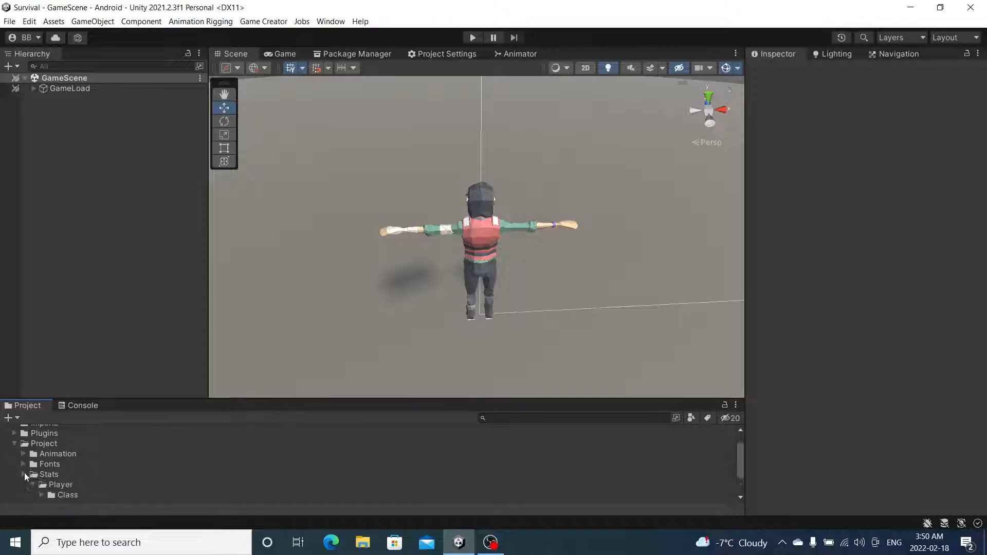
scroll(31, 468, down, 2)
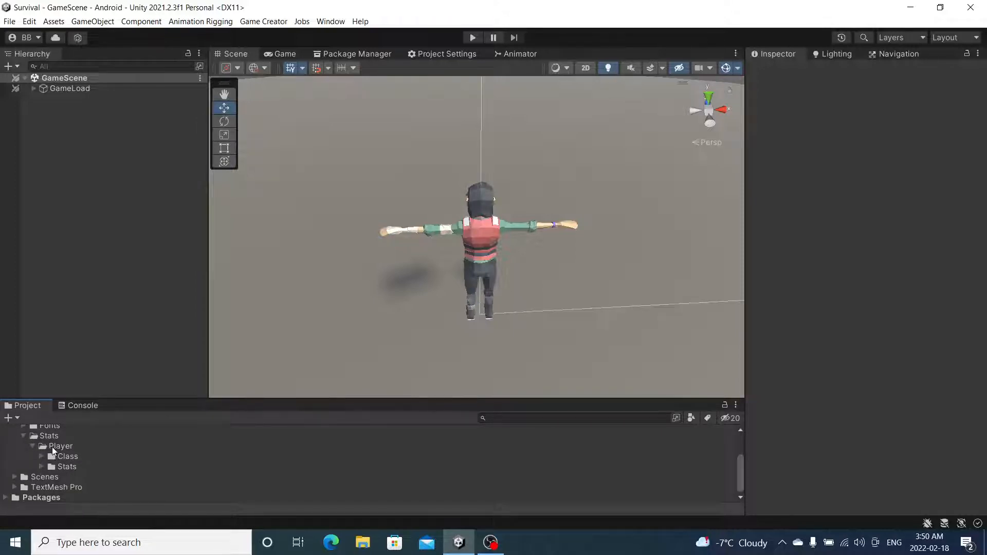
right_click(52, 446)
mouse_move(195, 146)
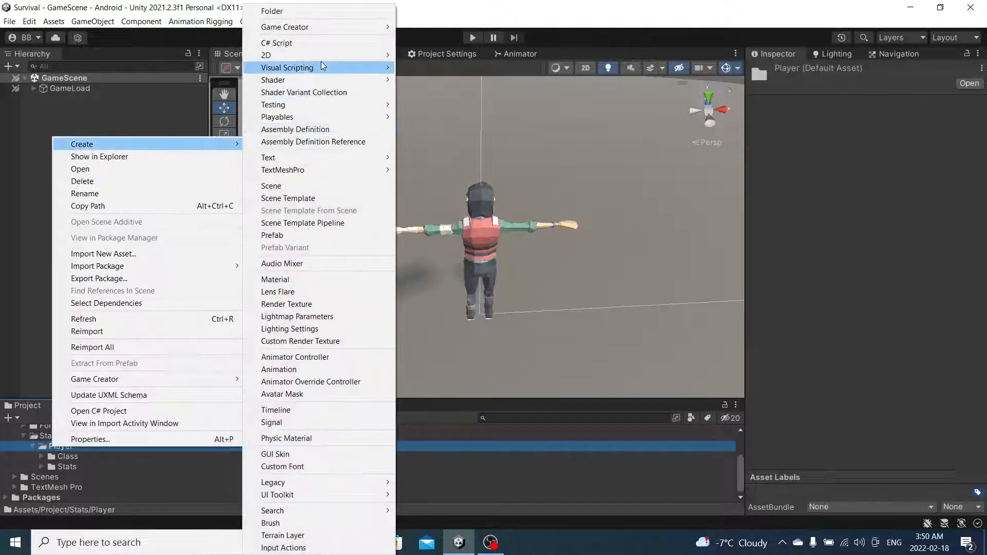
click(340, 11)
text(Items)
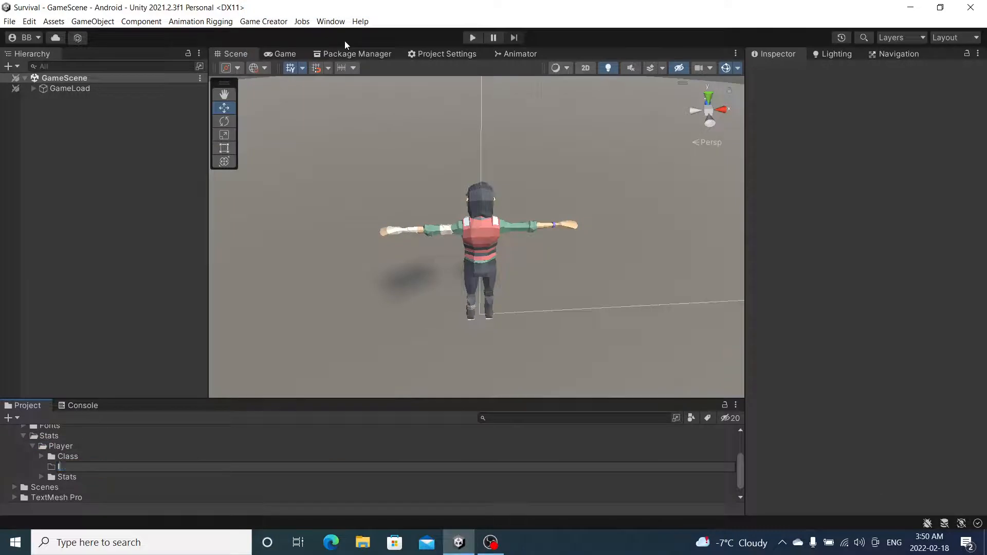
key(Return)
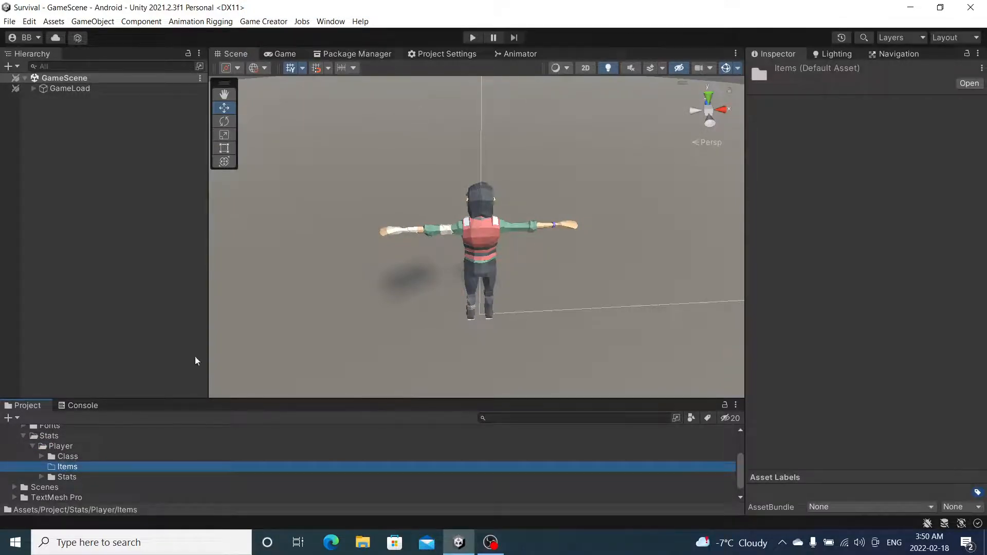
Duplicate the Hunger attribute and the MaxHunger stat and move both copies into the Items folder.
right_click(95, 465)
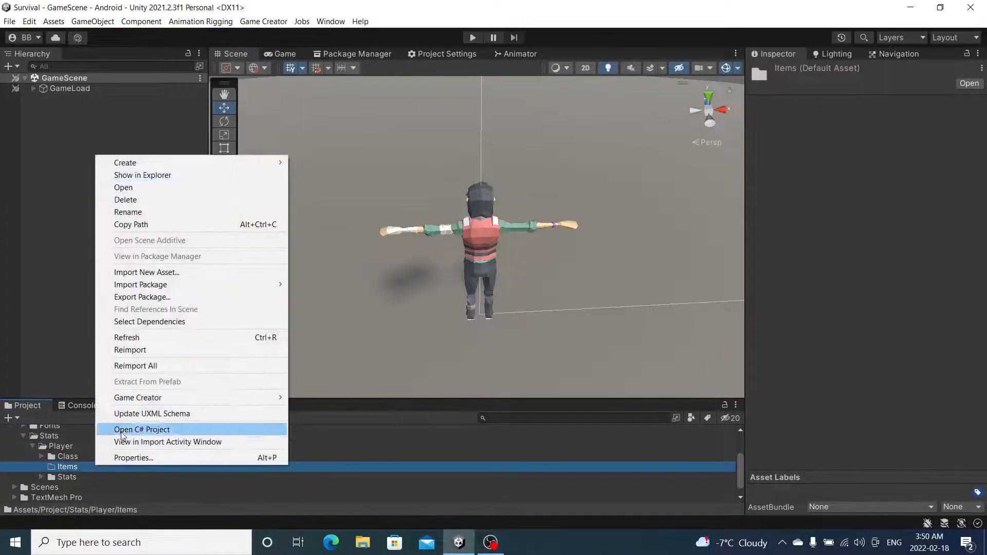
click(41, 478)
scroll(94, 473, down, 1)
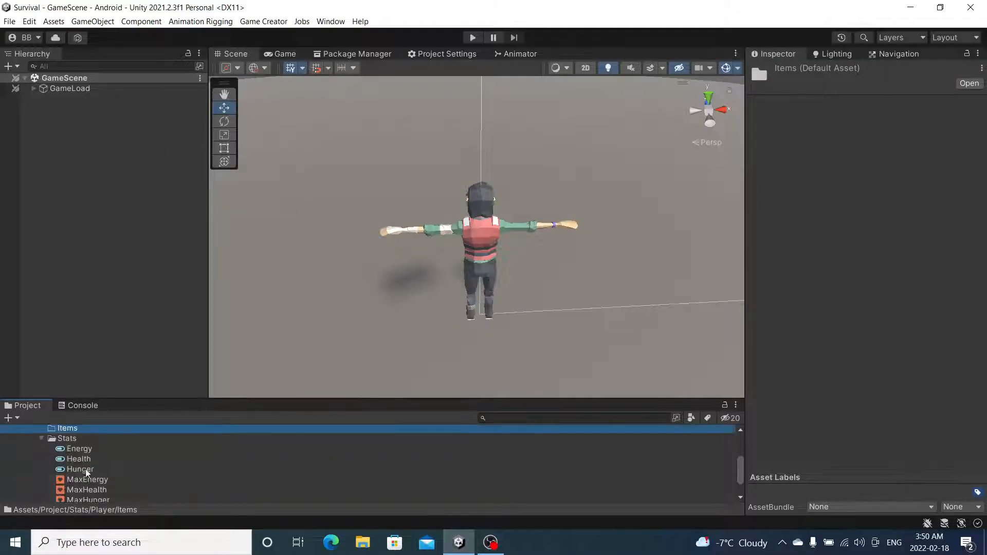
click(86, 468)
scroll(90, 469, down, 1)
ctrl+click(95, 466)
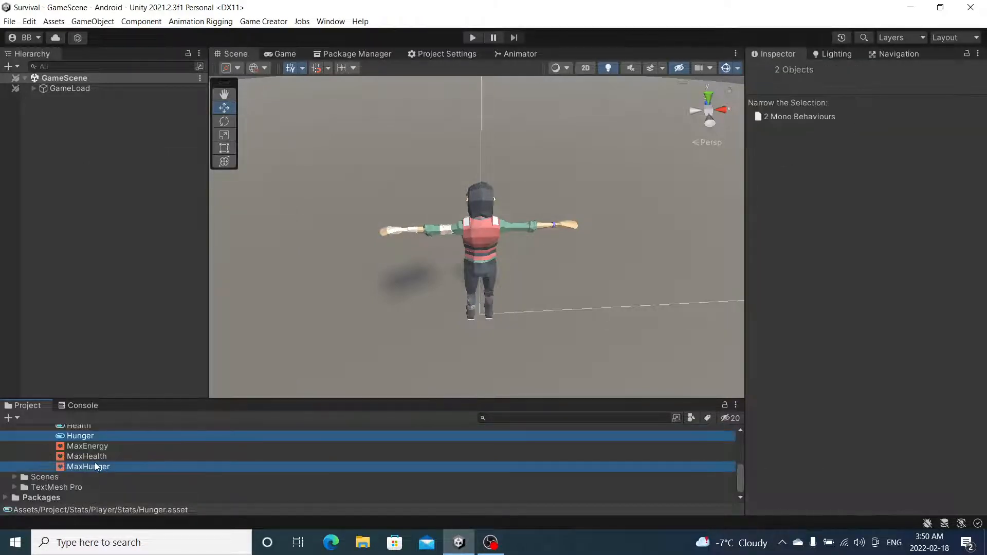
key(ctrl+d)
scroll(97, 442, up, 3)
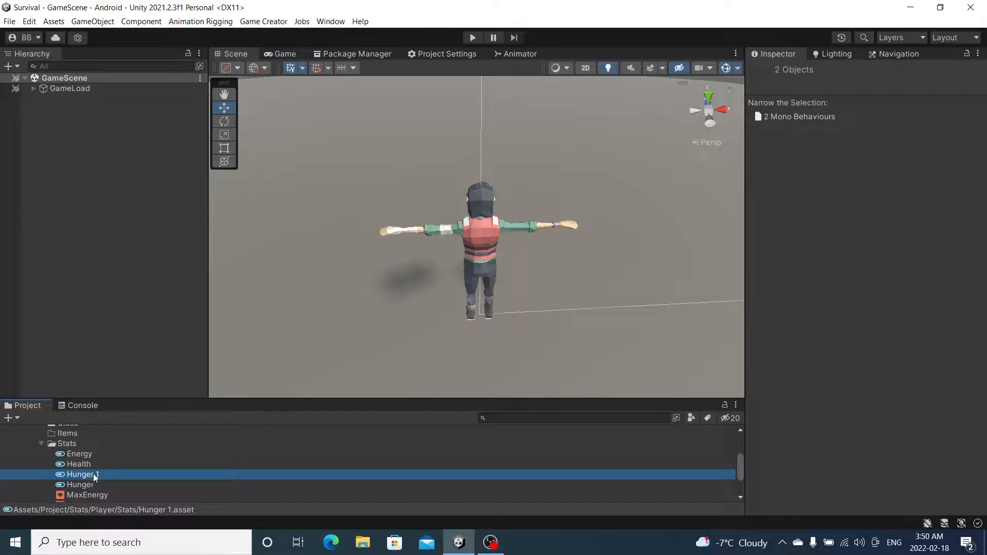
drag(67, 434, 66, 434)
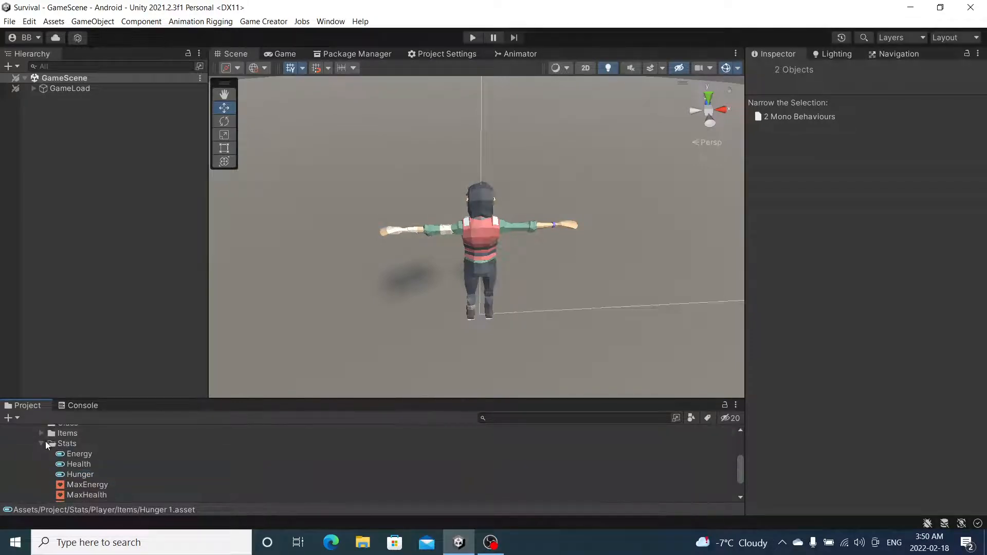
click(41, 443)
Set the ID of the copied Hunger attribute to Rifle and rename its asset Rifle.
click(41, 457)
click(101, 469)
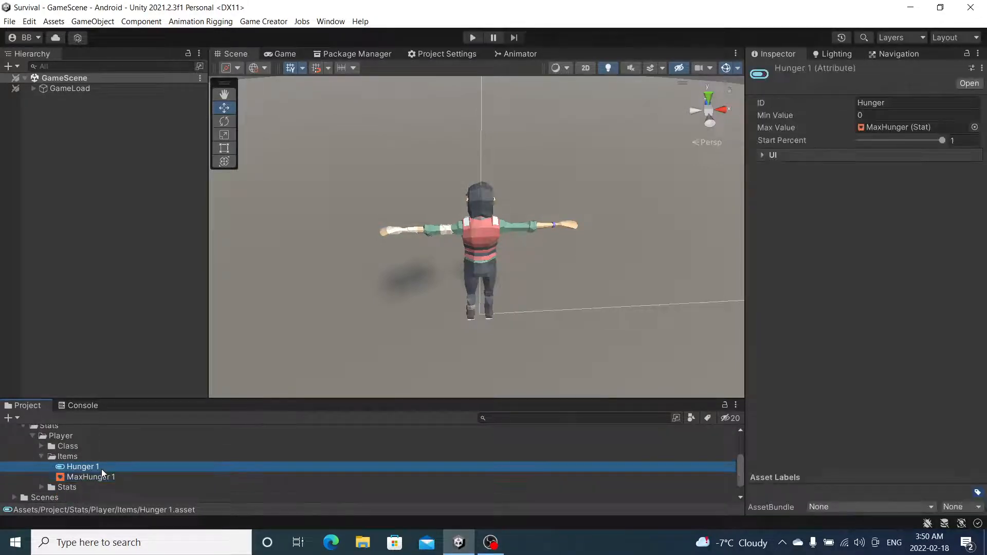
double_click(871, 102)
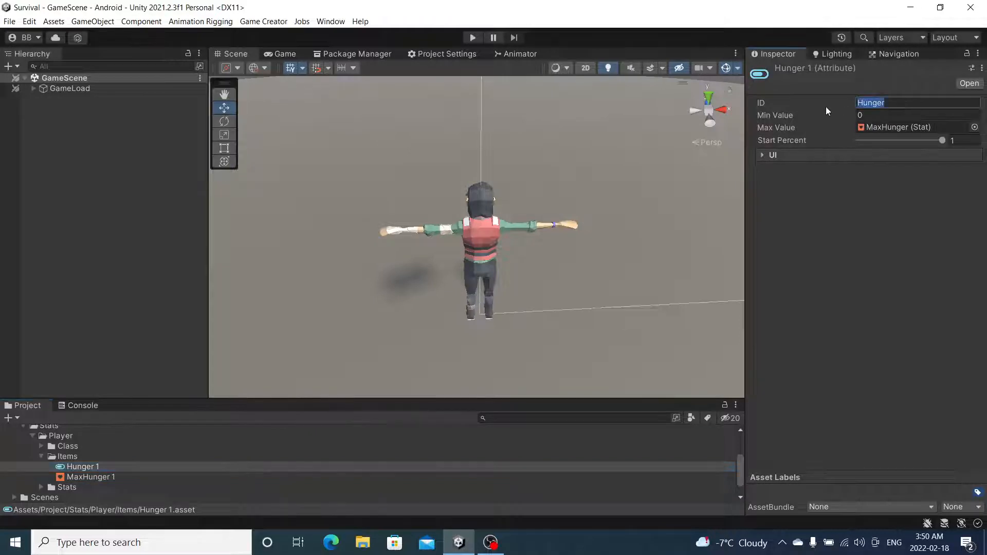
text(Rifle)
click(122, 477)
click(117, 466)
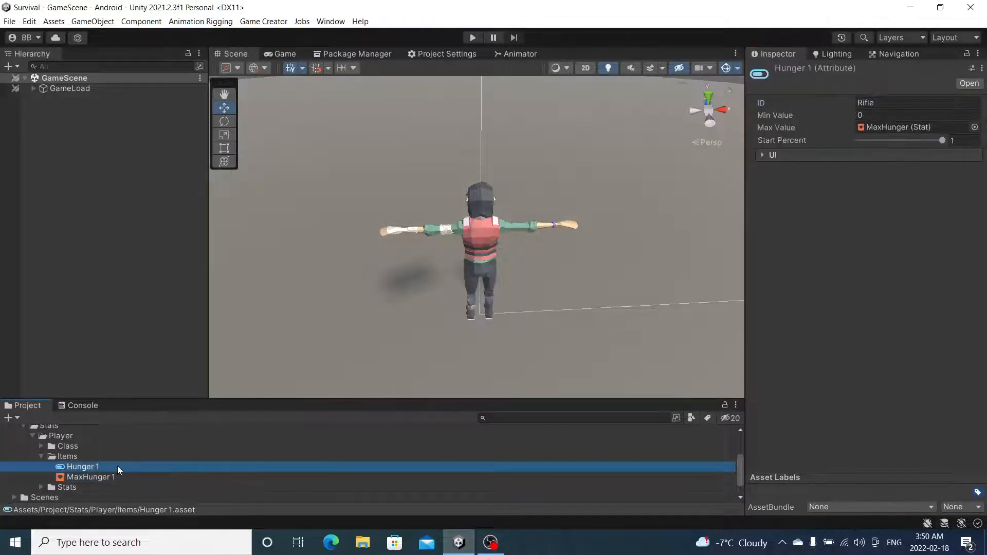
right_click(118, 466)
click(190, 216)
text(Rifle)
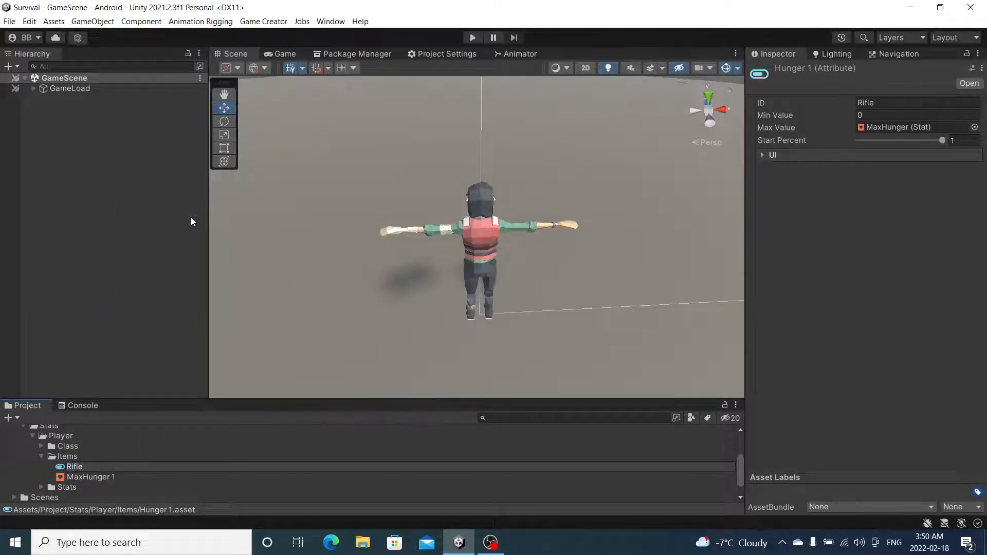
key(Return)
Rename the copied MaxHunger stat asset in the Items folder as MaxRifle.
click(106, 467)
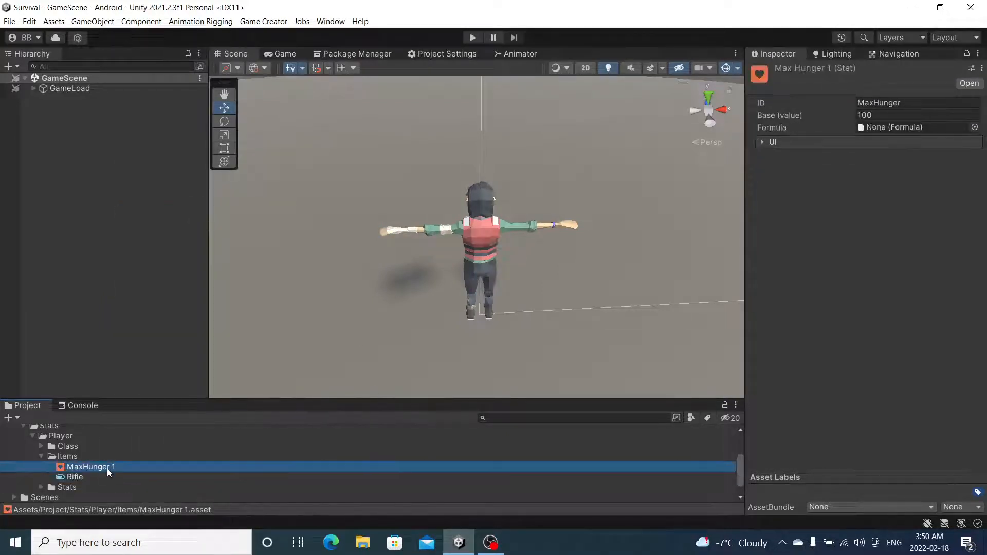
right_click(107, 468)
click(171, 216)
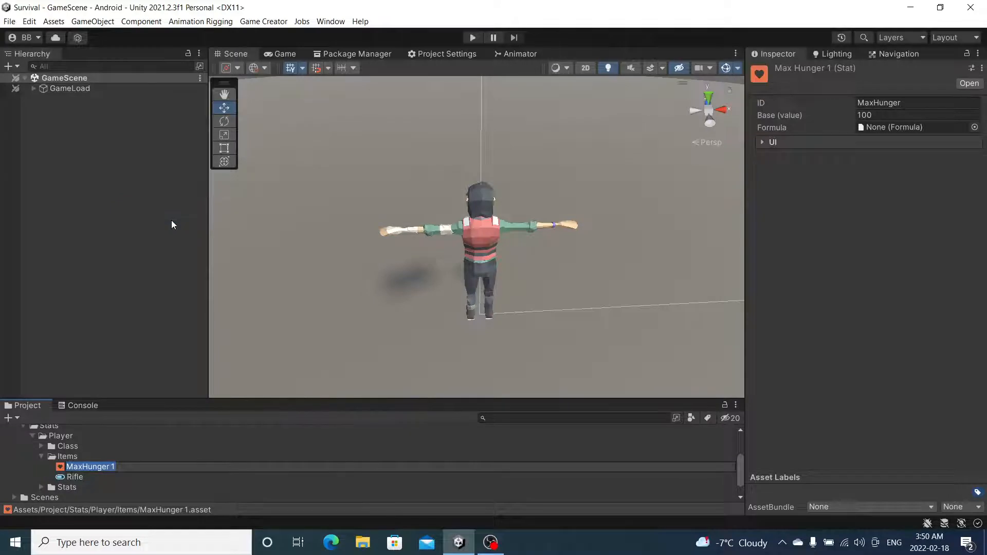
text(MaxRifle)
key(Return)
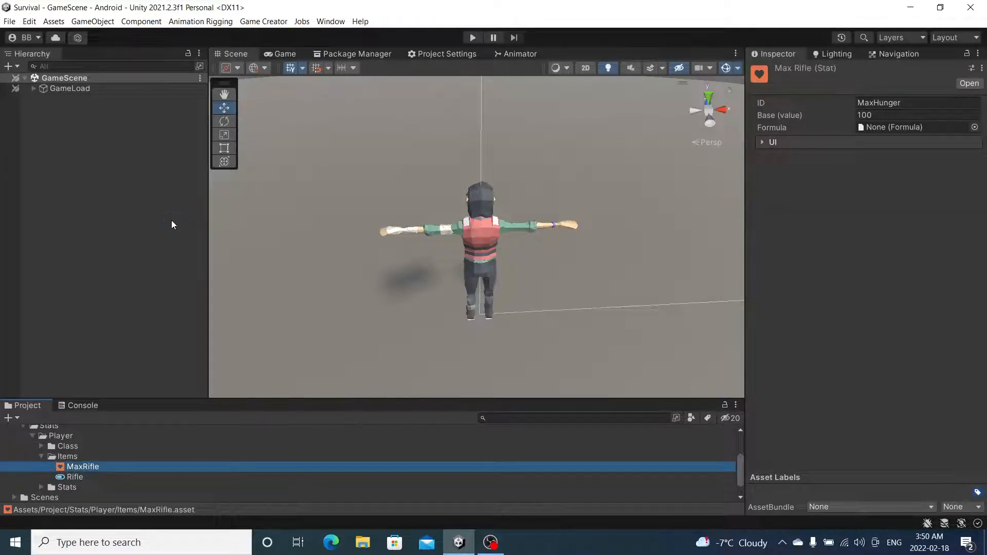
Set the MaxRifle stat's ID to MaxRifle and its base value to 1.
click(889, 103)
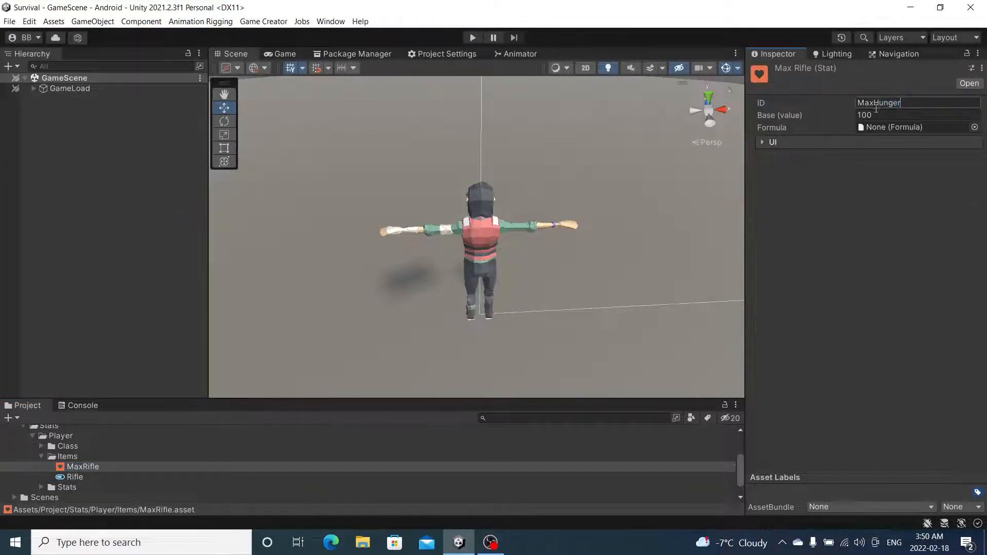
drag(901, 102, 876, 107)
text(Rifle)
click(864, 117)
key(BackSpace)
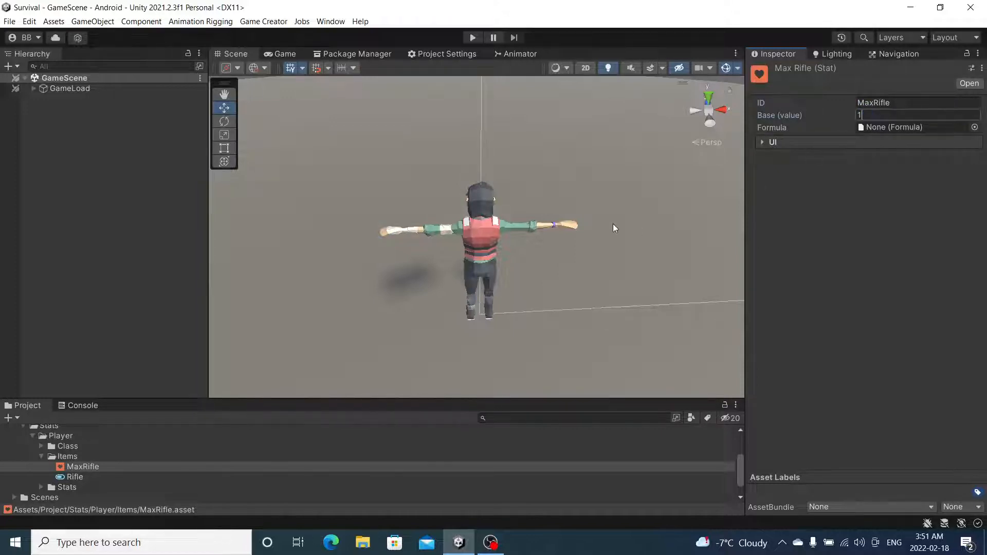
click(148, 309)
Assign the MaxRifle stat as the Max Value of the Rifle attribute.
click(89, 466)
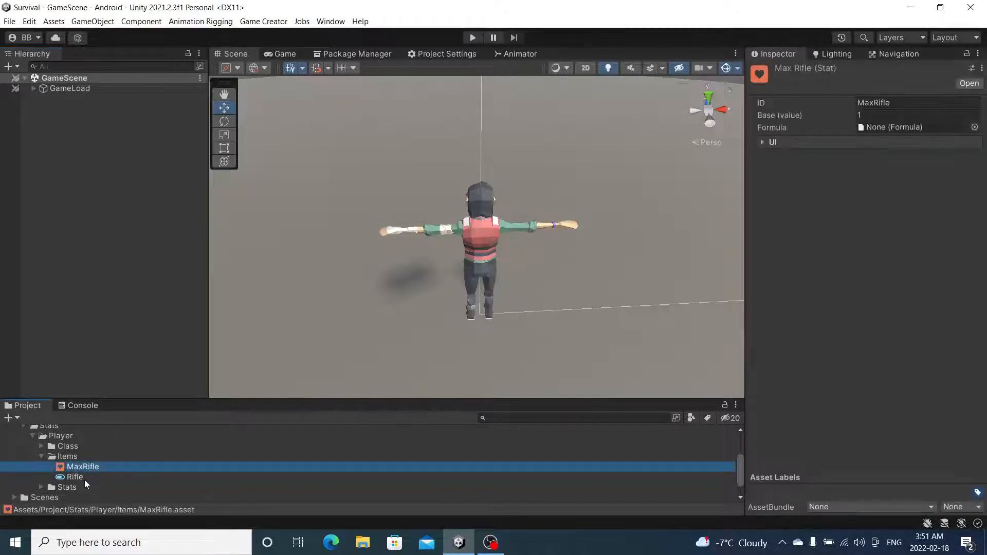
click(84, 477)
drag(85, 469, 890, 128)
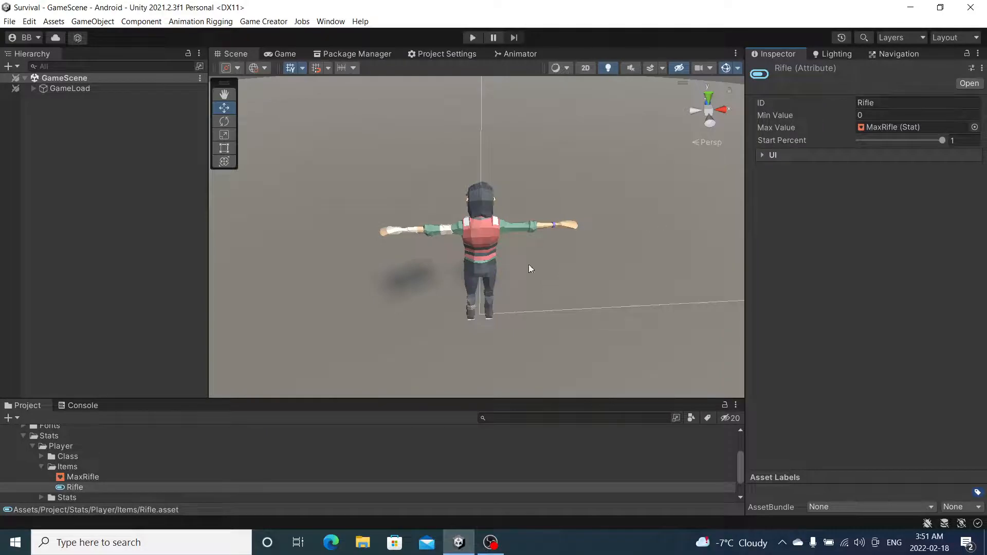
Add the Rifle attribute and the MaxRifle stat to the Player class asset.
click(42, 457)
click(77, 466)
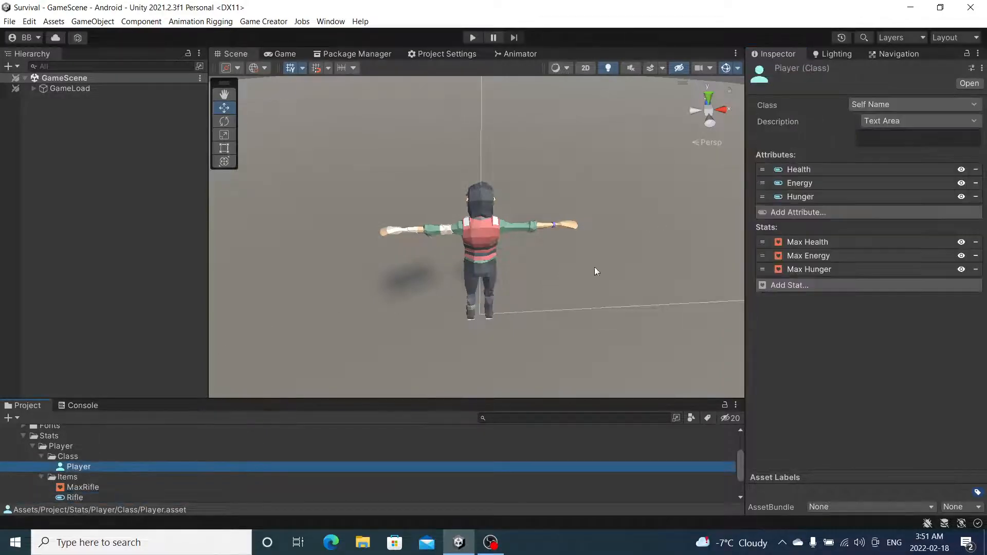
click(809, 214)
click(822, 324)
scroll(83, 434, down, 2)
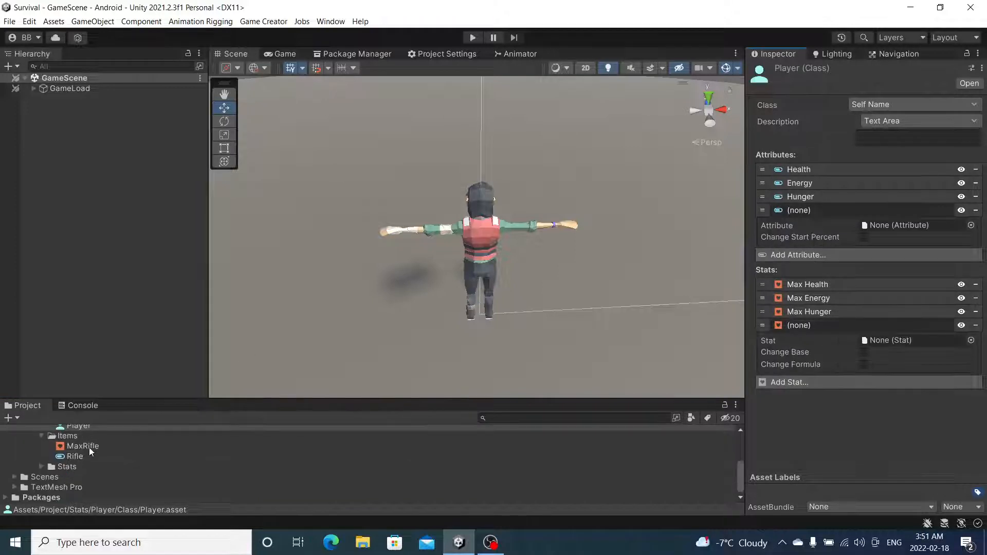
drag(88, 448, 895, 340)
drag(69, 456, 895, 220)
click(856, 212)
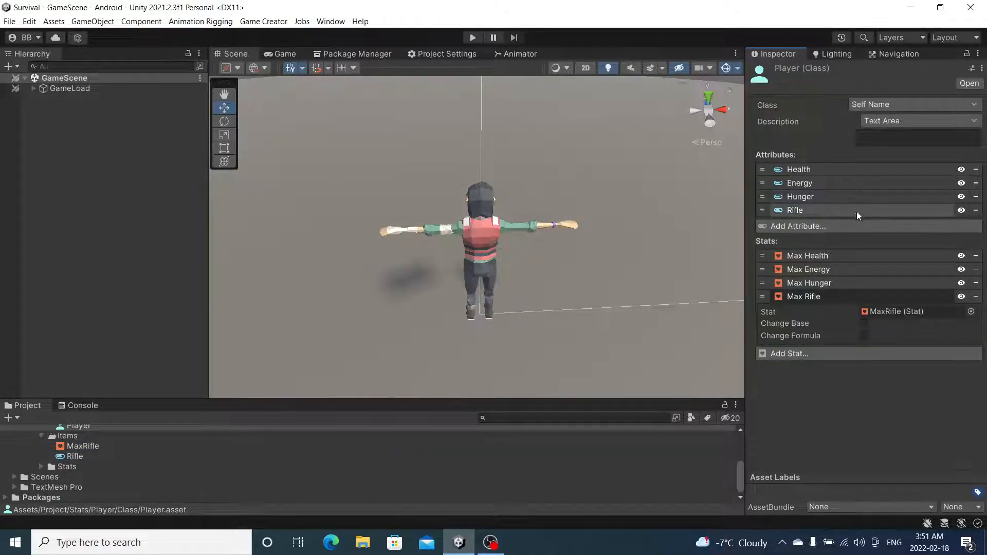
click(838, 297)
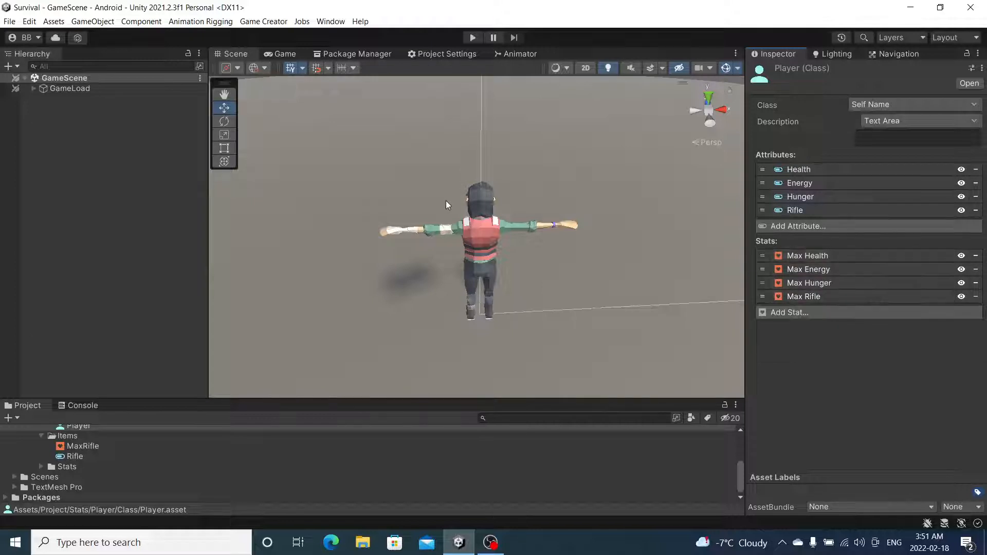
Enable Change Start Percent for the Rifle attribute in the Player object's Traits and set its Start Percent to 1.
click(34, 89)
click(66, 191)
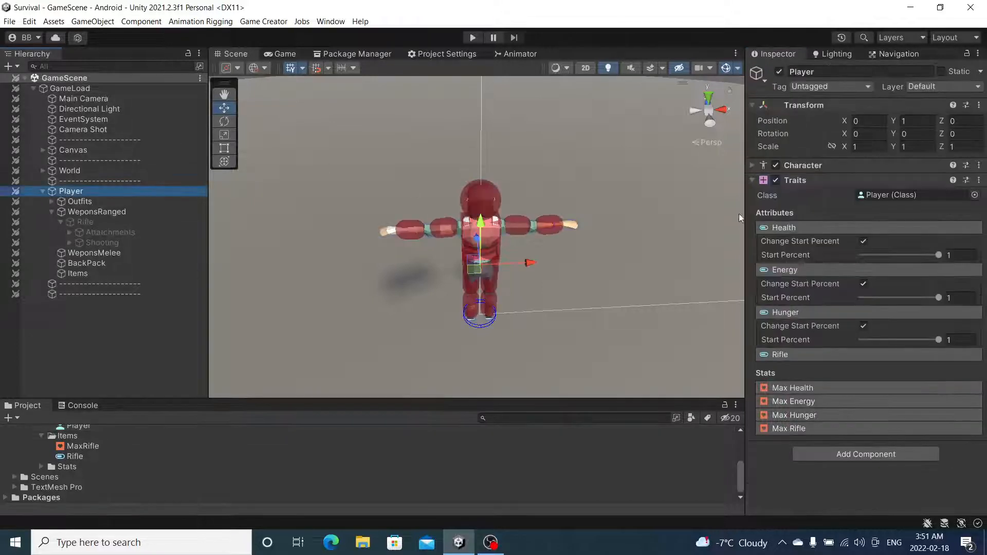
click(835, 355)
click(863, 368)
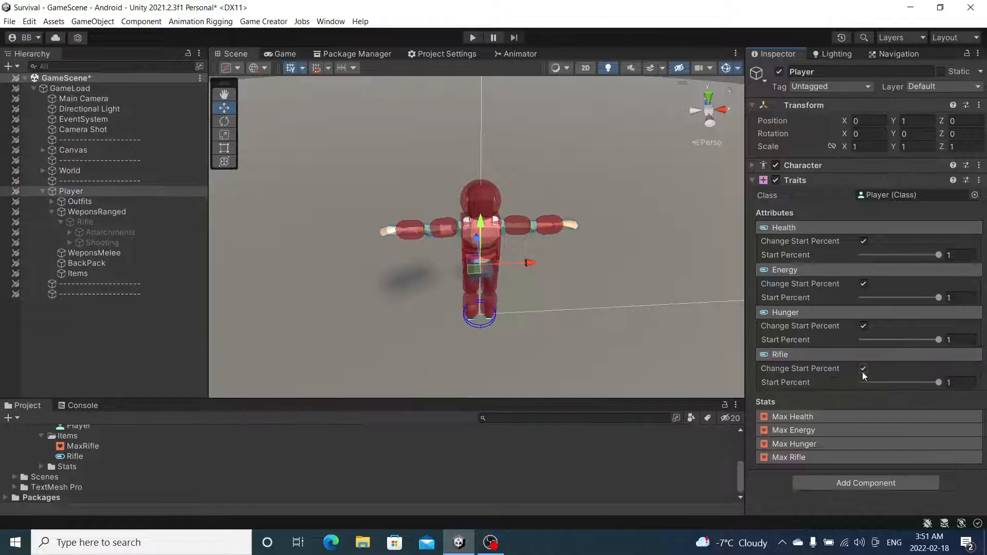
click(99, 378)
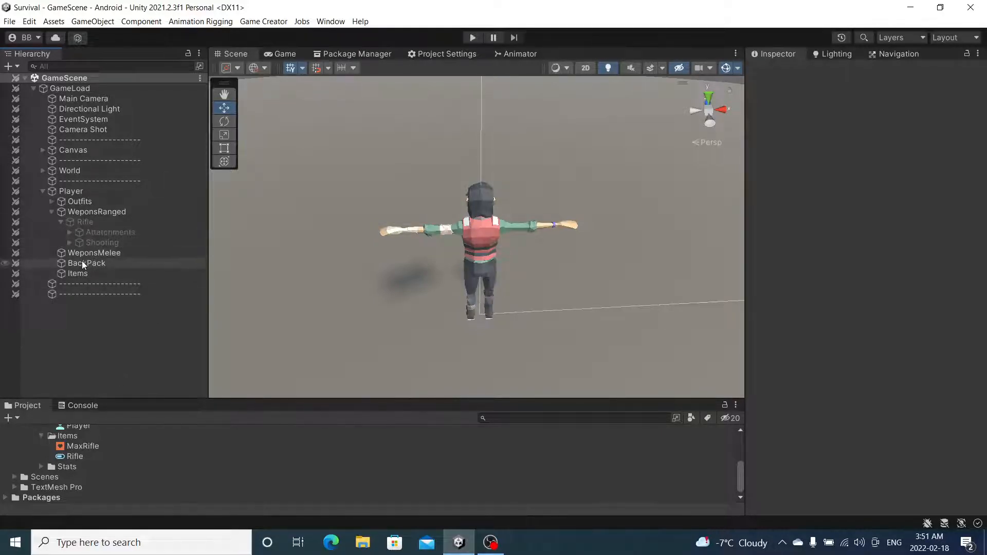
click(94, 191)
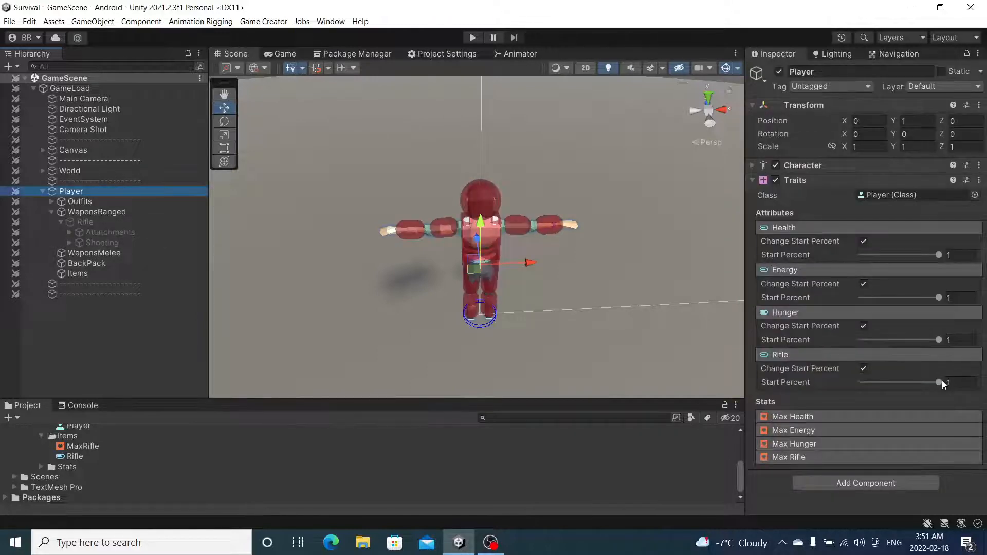
click(522, 324)
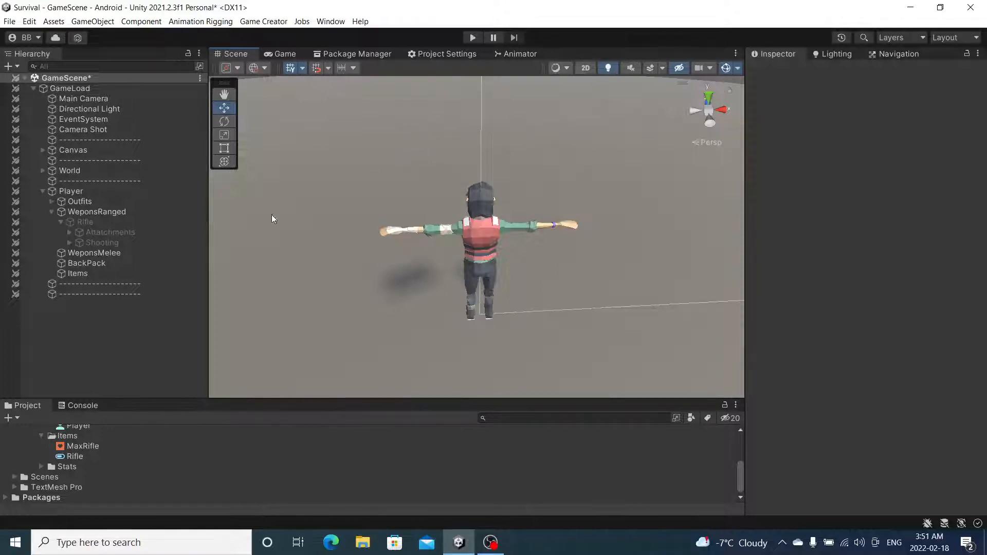
click(151, 191)
drag(863, 382, 939, 383)
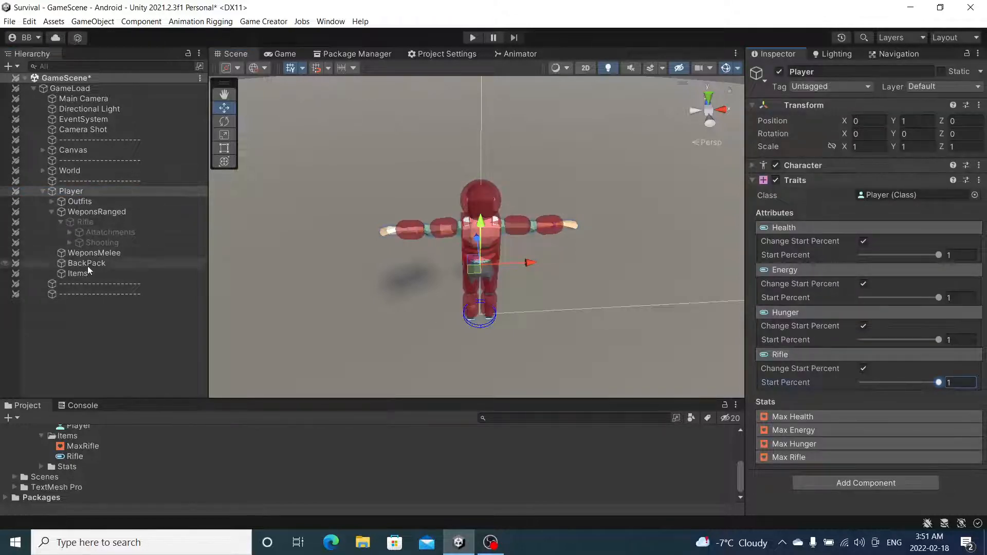
Activate the Inventory panel under the Canvas's Panels and display it in the Game view.
click(44, 150)
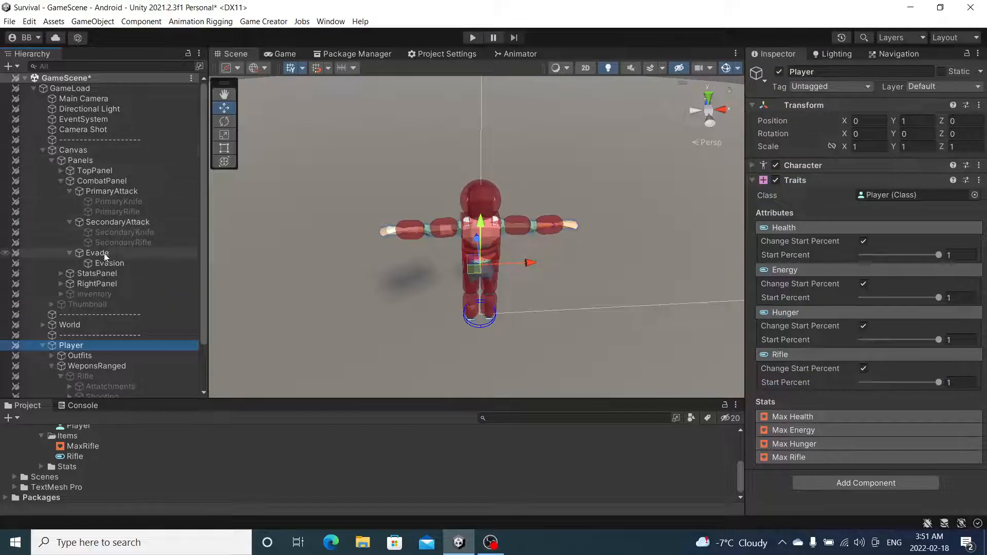
click(94, 293)
click(780, 71)
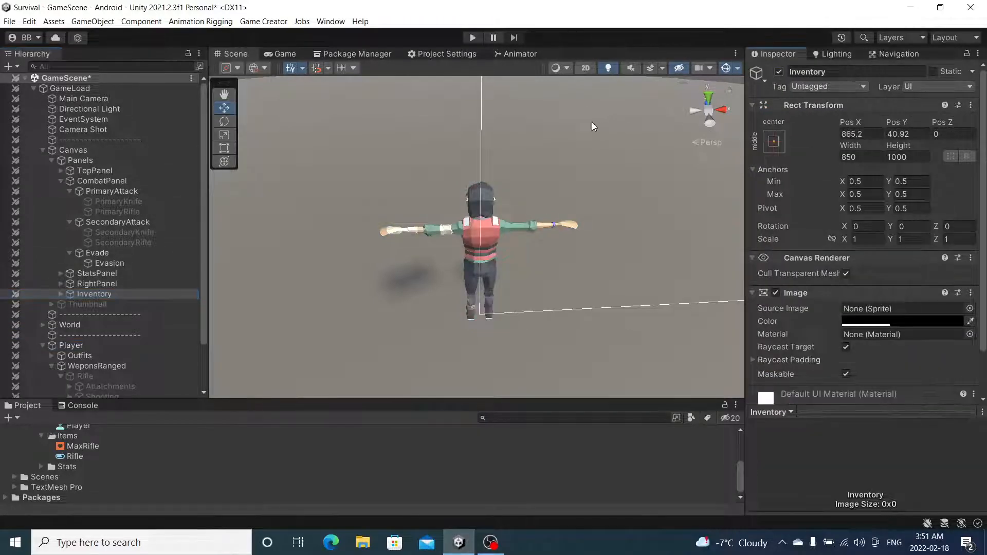
click(281, 54)
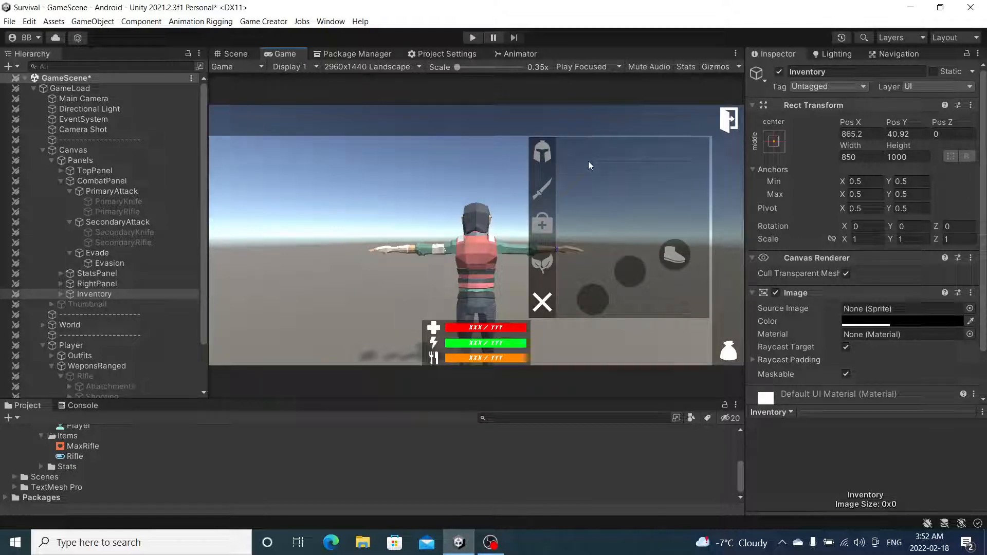
click(490, 542)
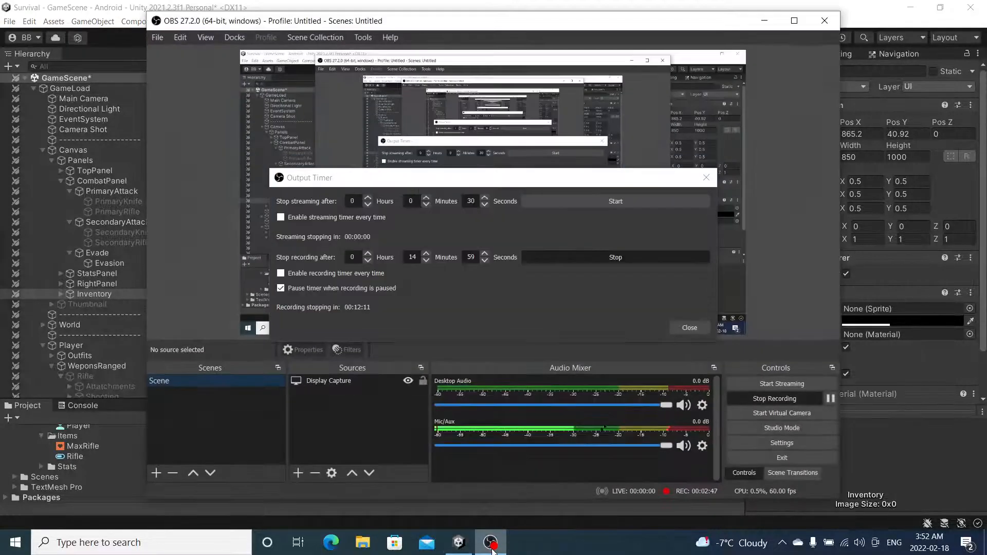
click(490, 542)
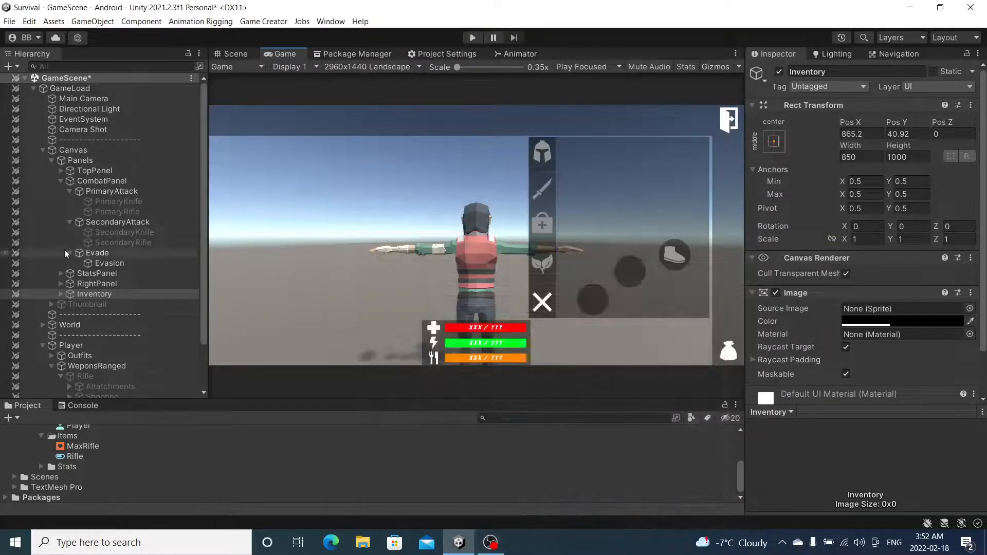
Activate WeaponOpened and deactivate ButtonWeapon in the Inventory's SidePanel.
click(61, 294)
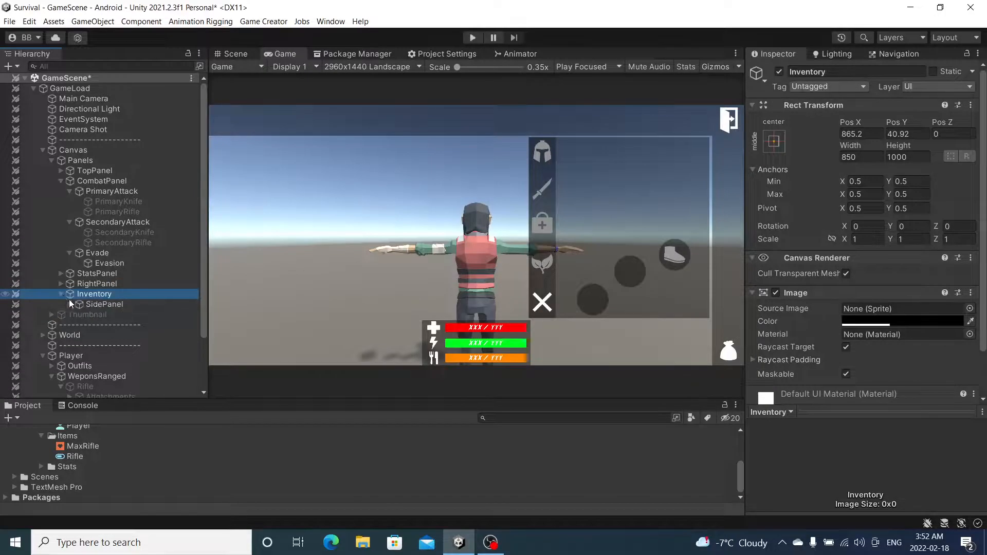
click(70, 304)
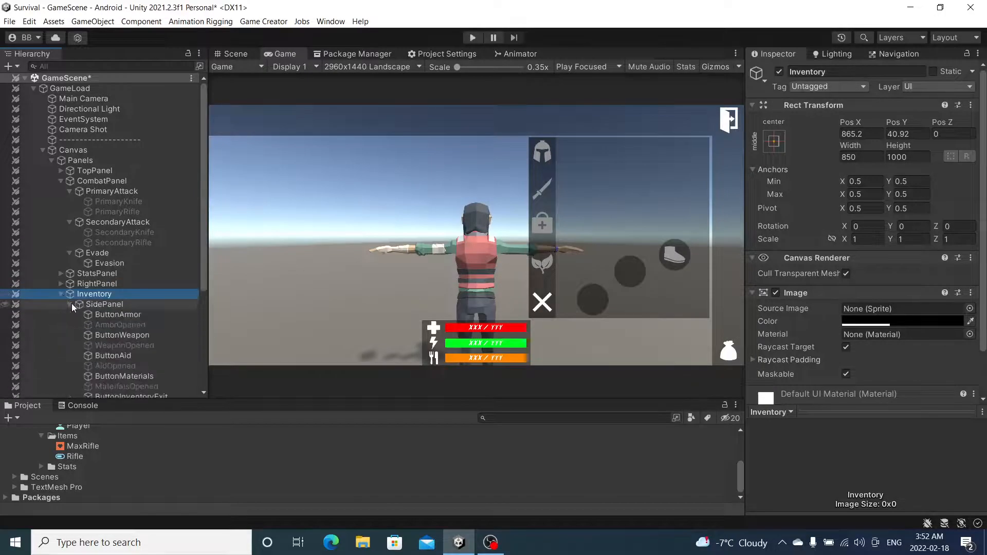
click(145, 343)
click(780, 73)
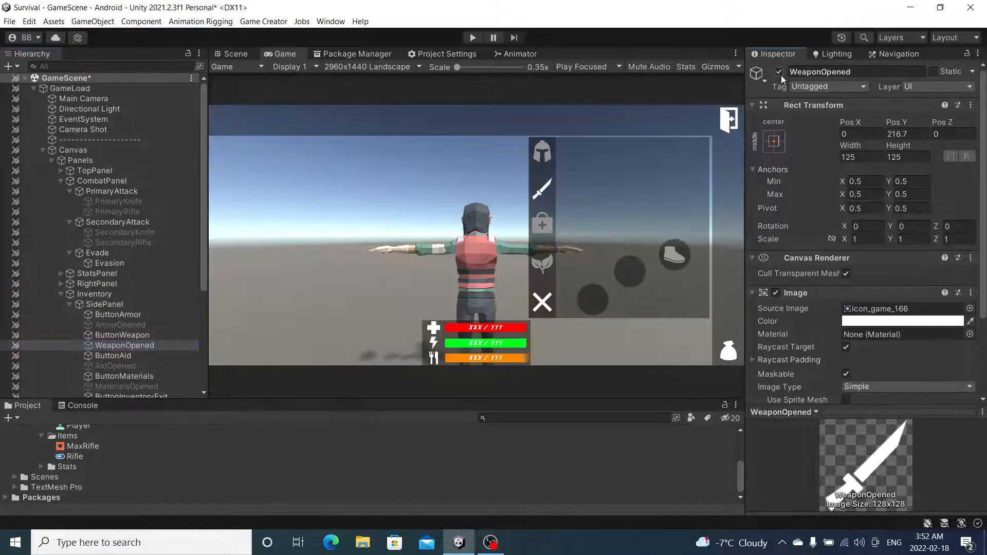
click(150, 337)
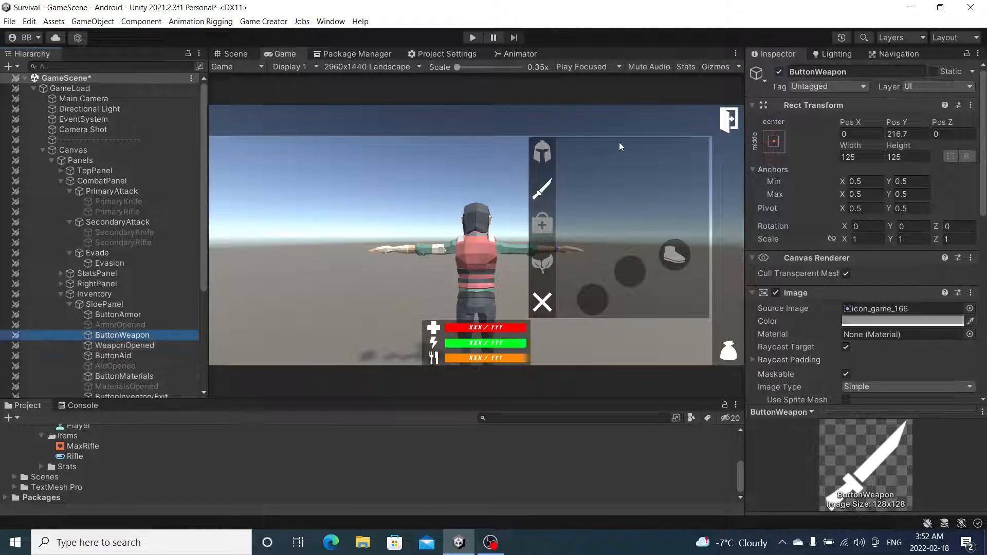
click(780, 71)
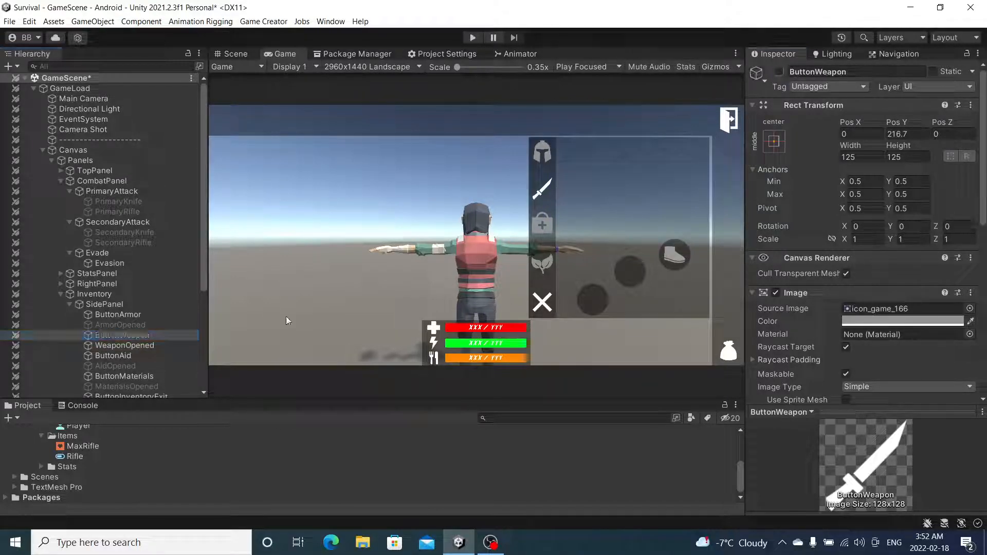
Add a TextMeshPro UI button as a child of WeaponOpened, keeping the name Button.
right_click(140, 344)
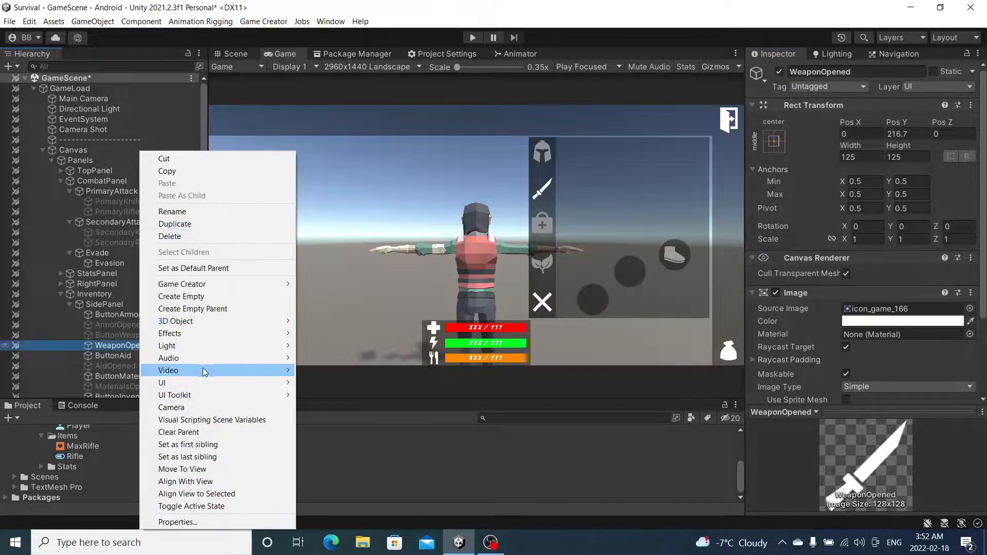
mouse_move(199, 381)
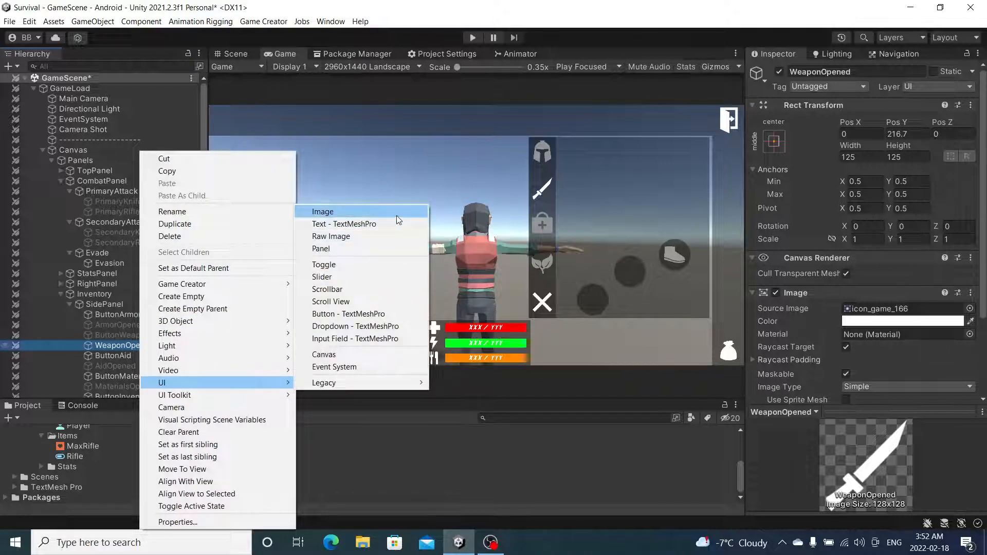
click(386, 313)
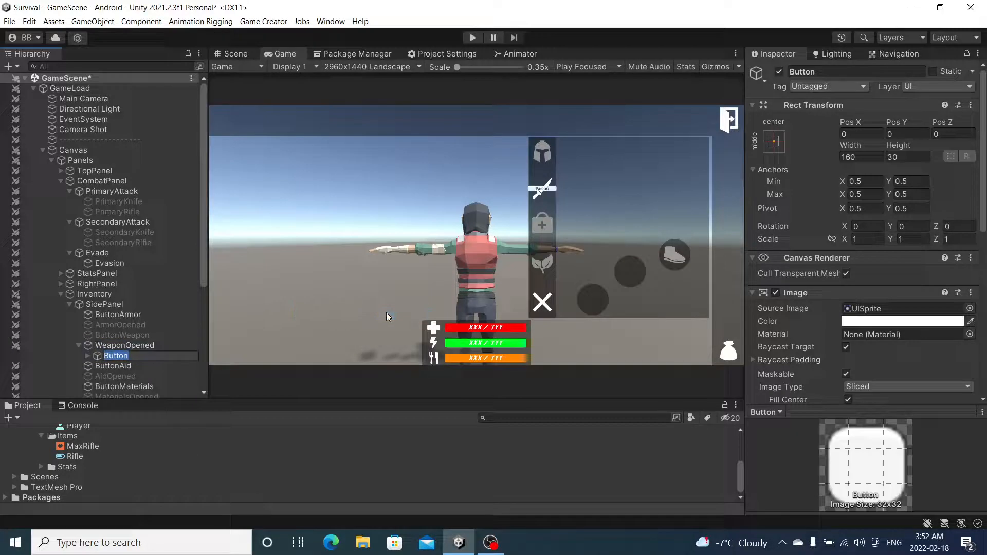
click(142, 366)
click(140, 357)
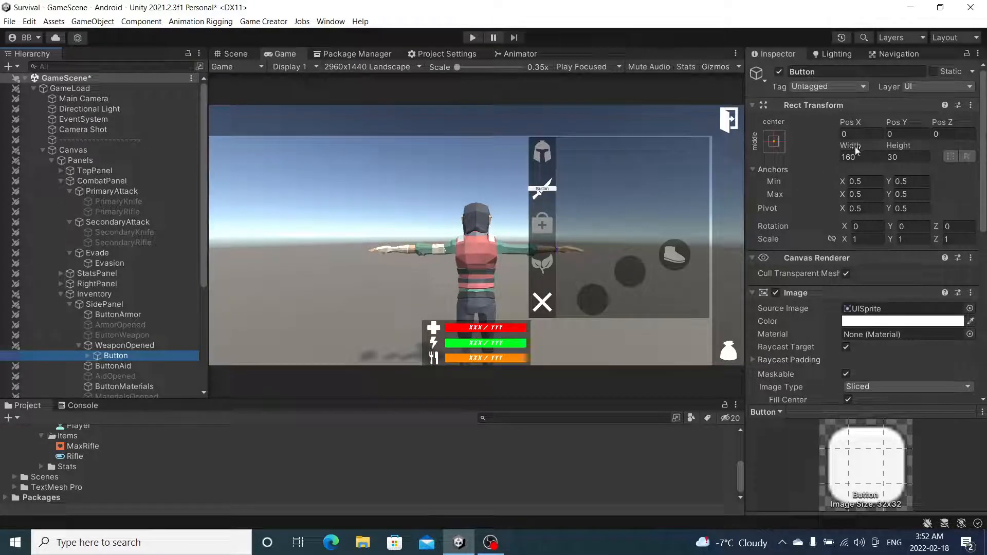
Make the new button under WeaponOpened square by setting its height to 160 to match its width.
drag(857, 150, 860, 150)
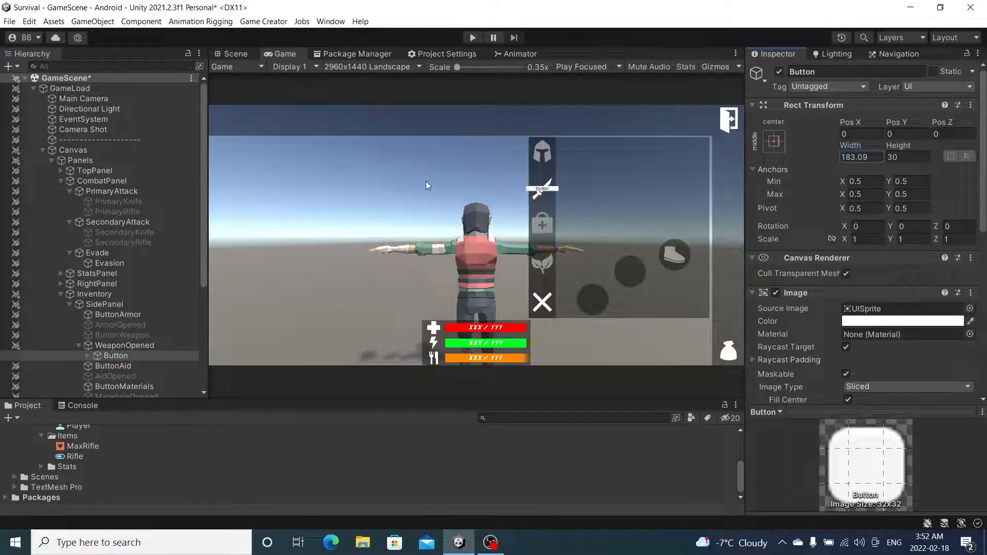
key(ctrl+z)
key(Tab)
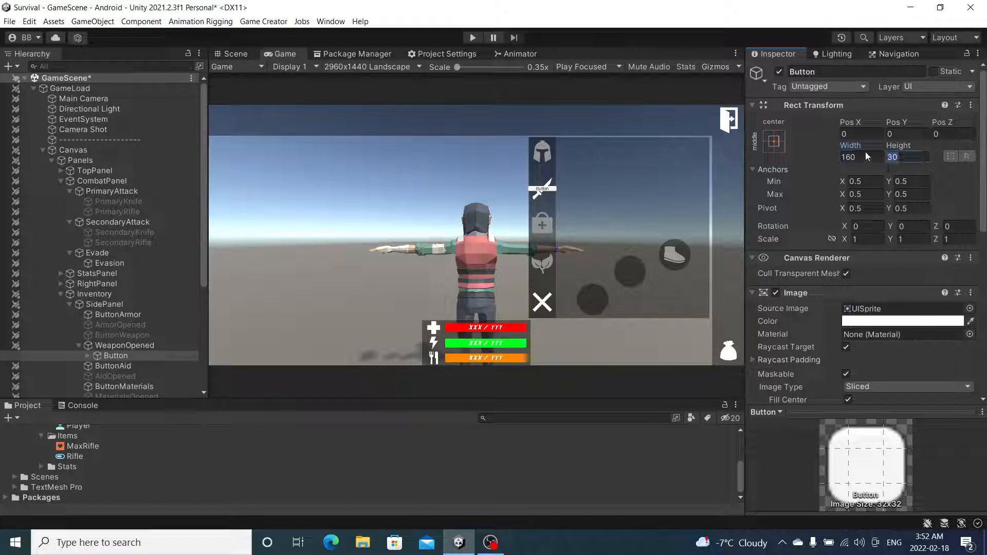
text(160)
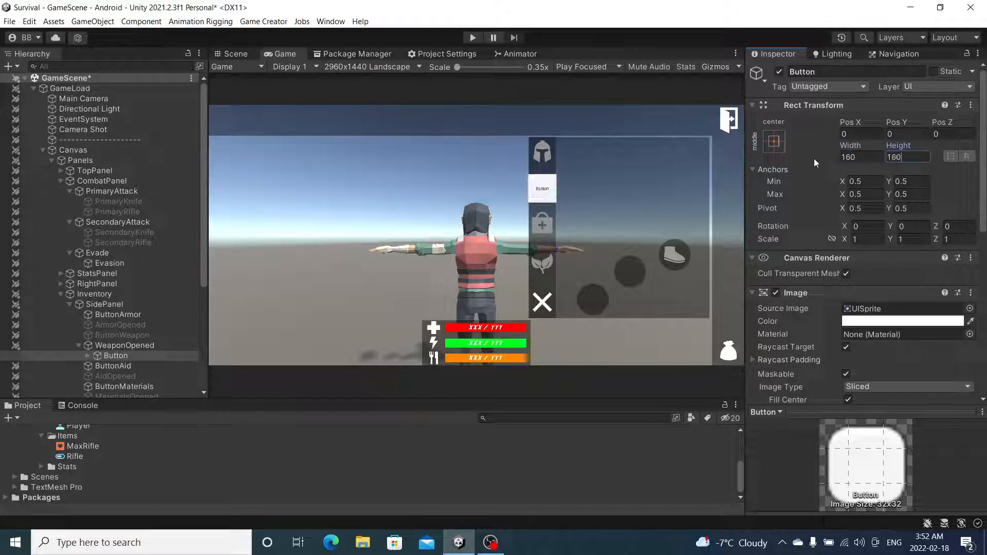
Move the button to the inventory panel's upper-right corner, at about Pos X 827 and Pos Y 183.
click(853, 134)
text(146.4)
key(Return)
drag(127, 140, 192, 143)
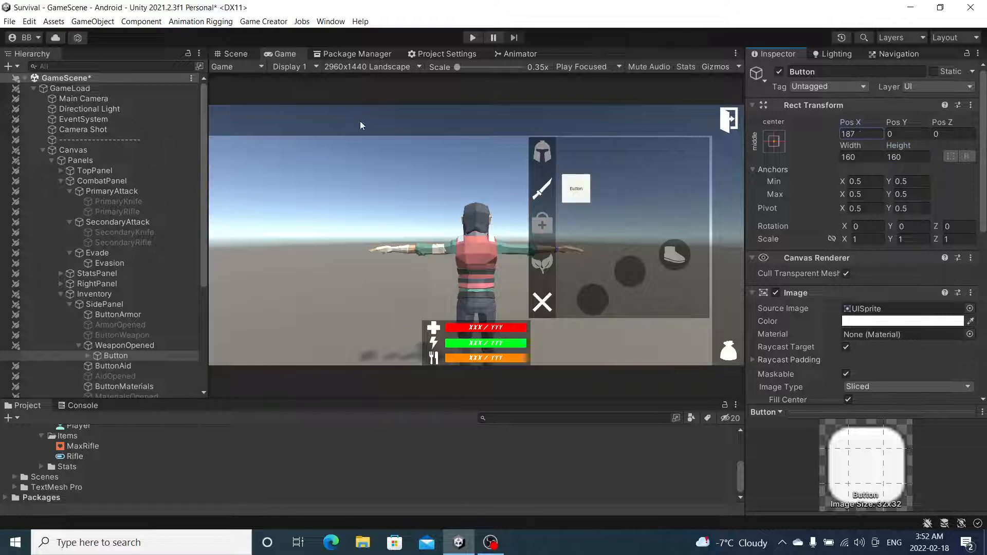
drag(886, 121, 840, 176)
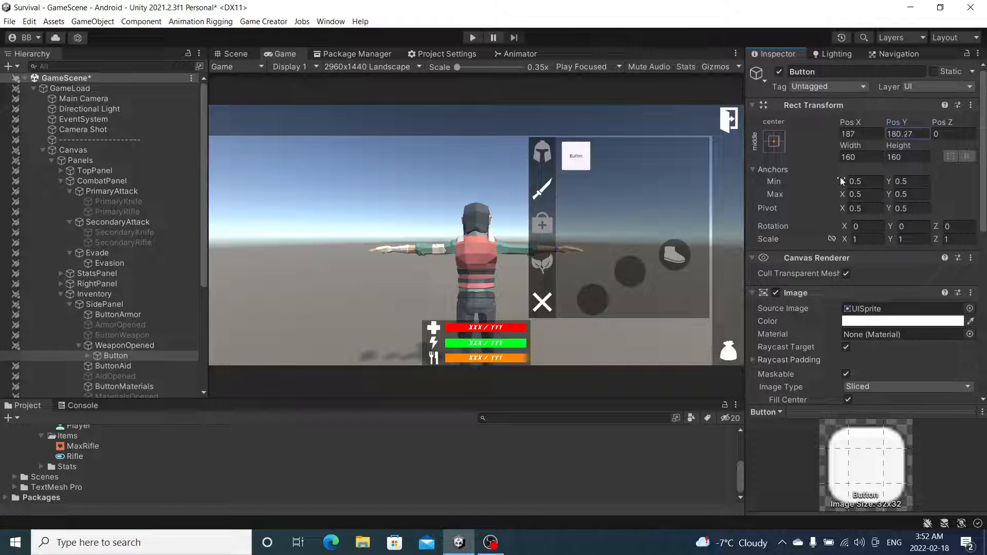
drag(848, 124, 859, 212)
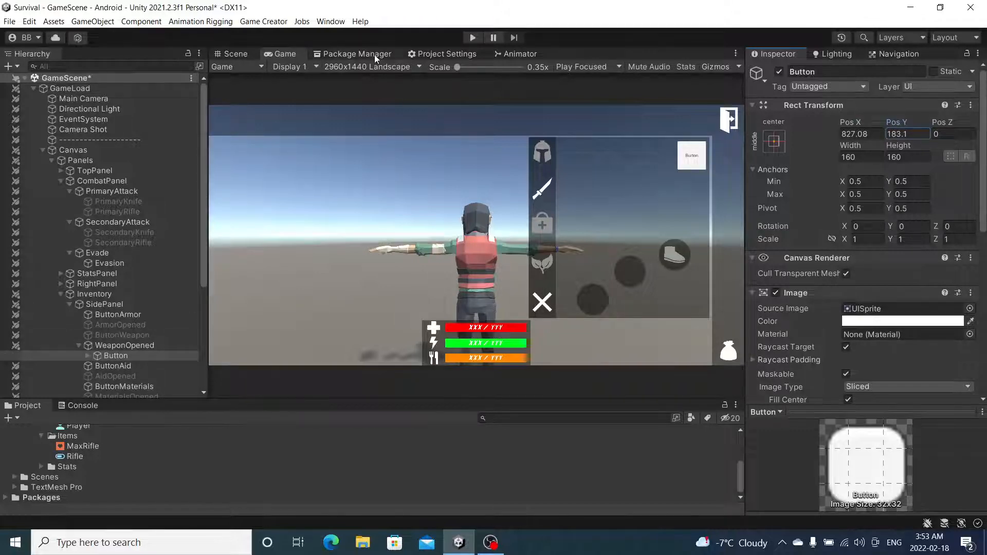
Search the My Assets packages for "icon" and import the complete Military Weapons and Military Armors packages.
click(388, 51)
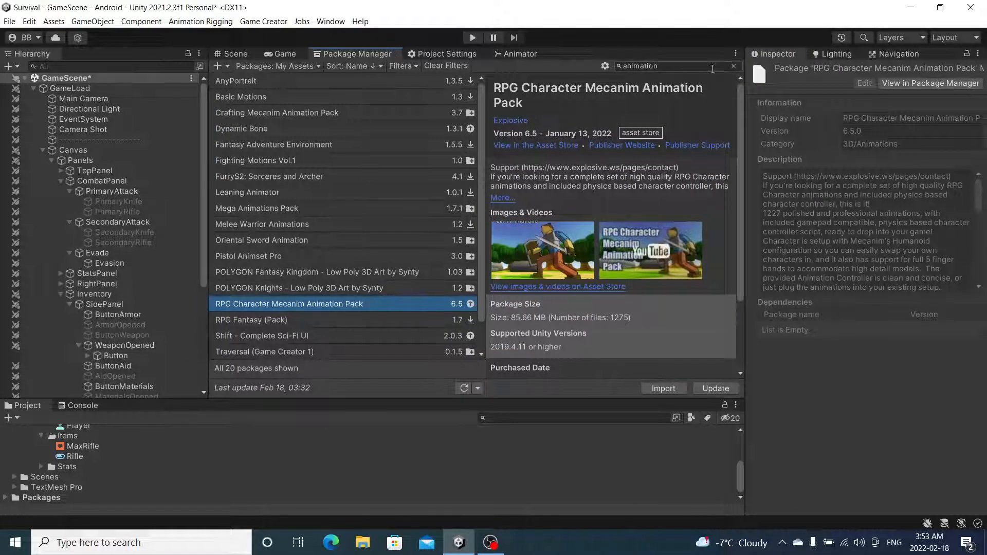
drag(712, 69, 521, 69)
text(icon)
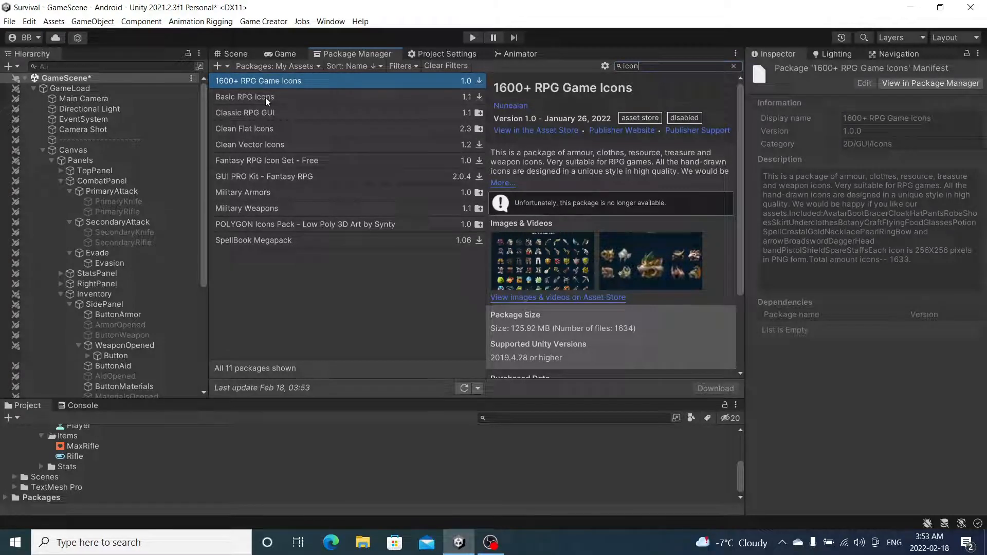
click(265, 98)
click(261, 113)
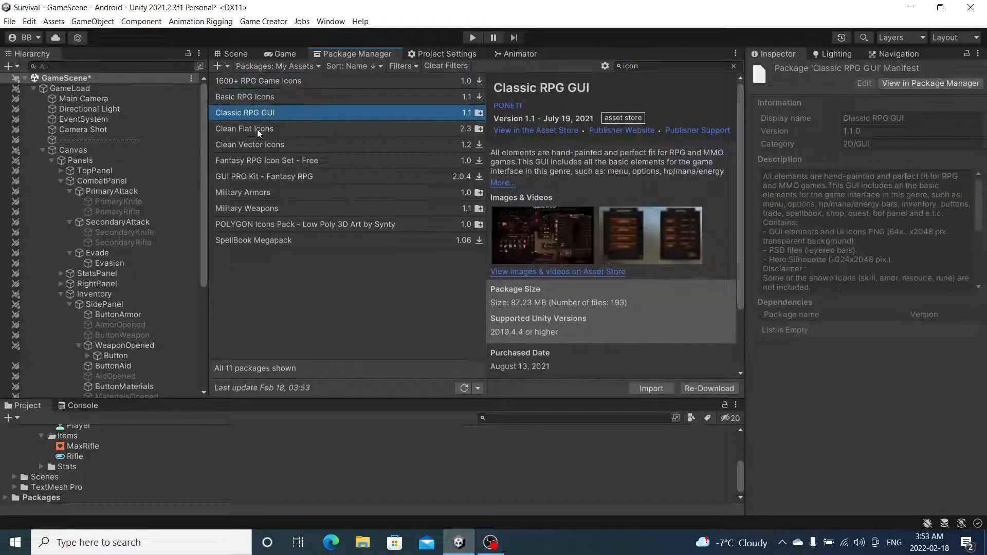
click(258, 128)
click(251, 191)
click(249, 207)
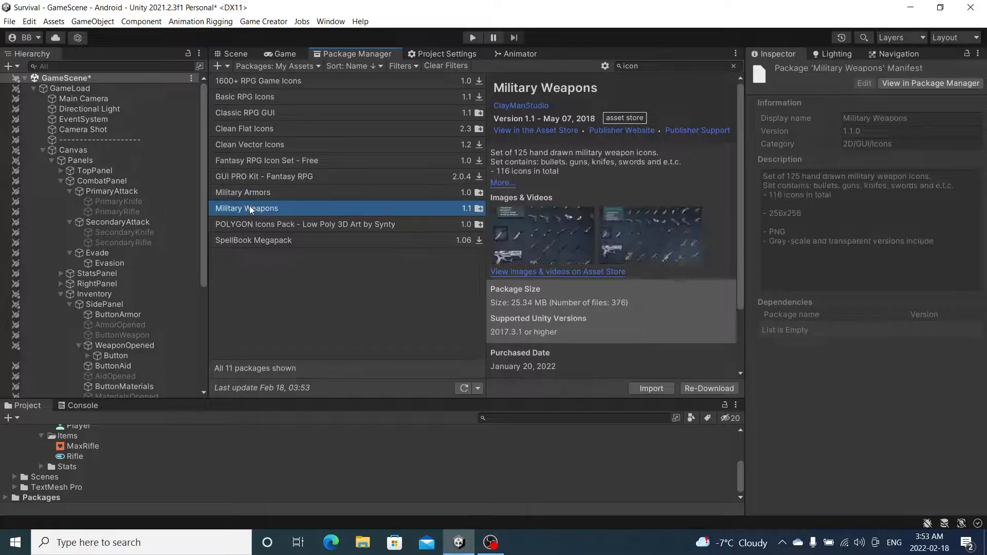
click(656, 387)
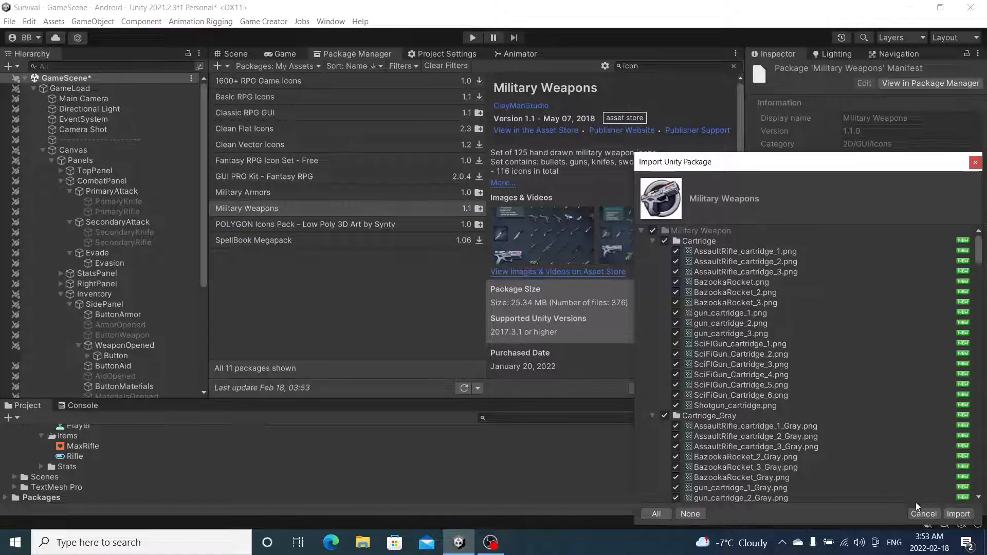
click(960, 514)
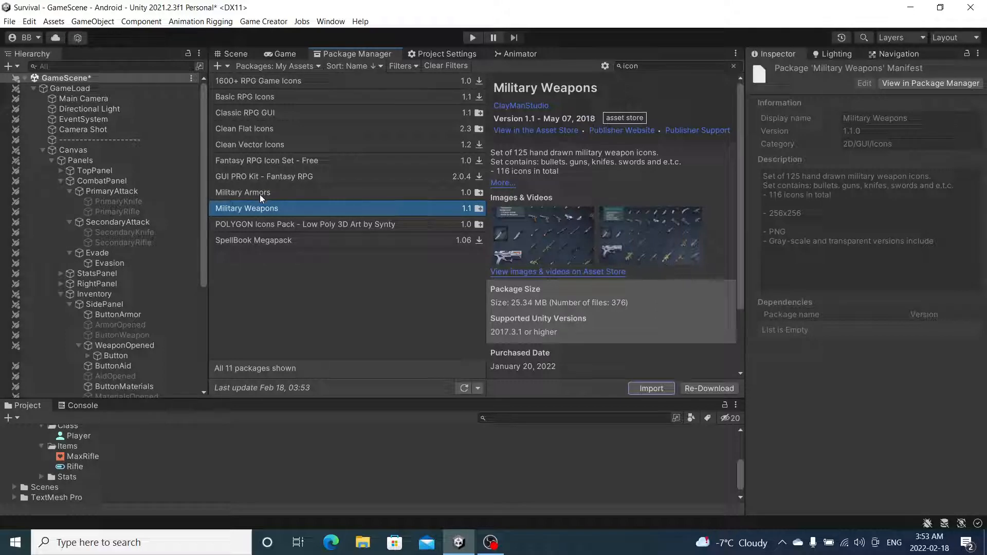
click(260, 194)
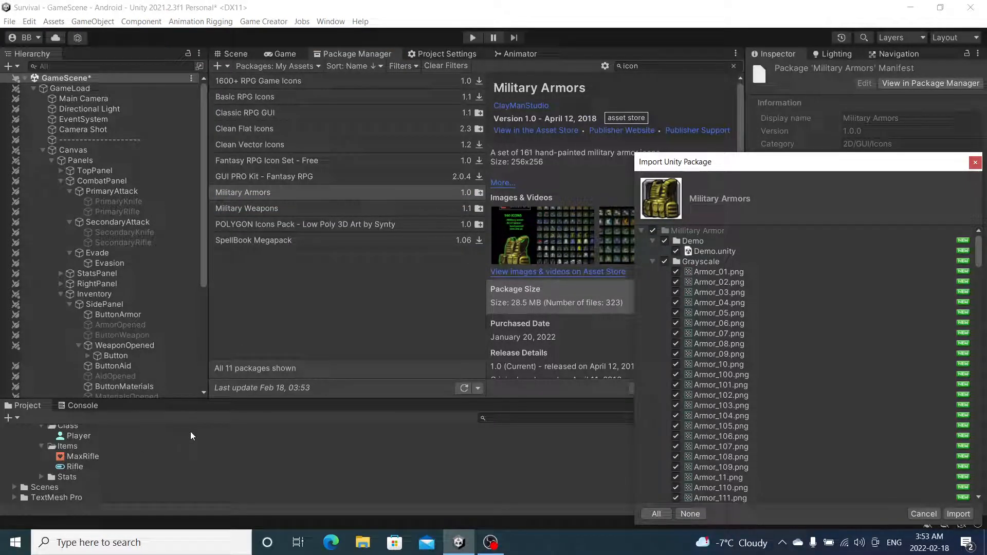
click(952, 513)
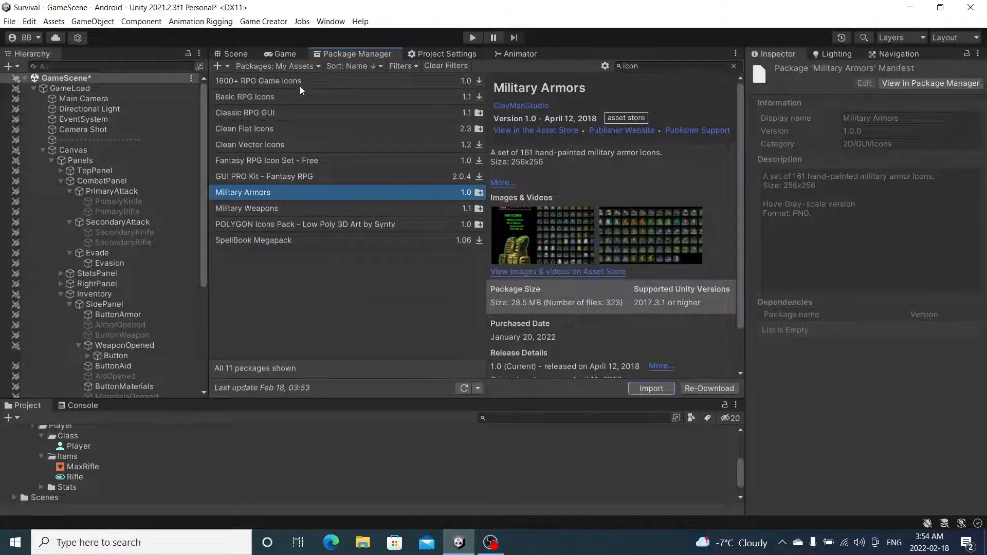
Move the imported Military Weapon and Millitary Armor folders into the Imports folder under Assets.
click(239, 54)
scroll(84, 461, up, 5)
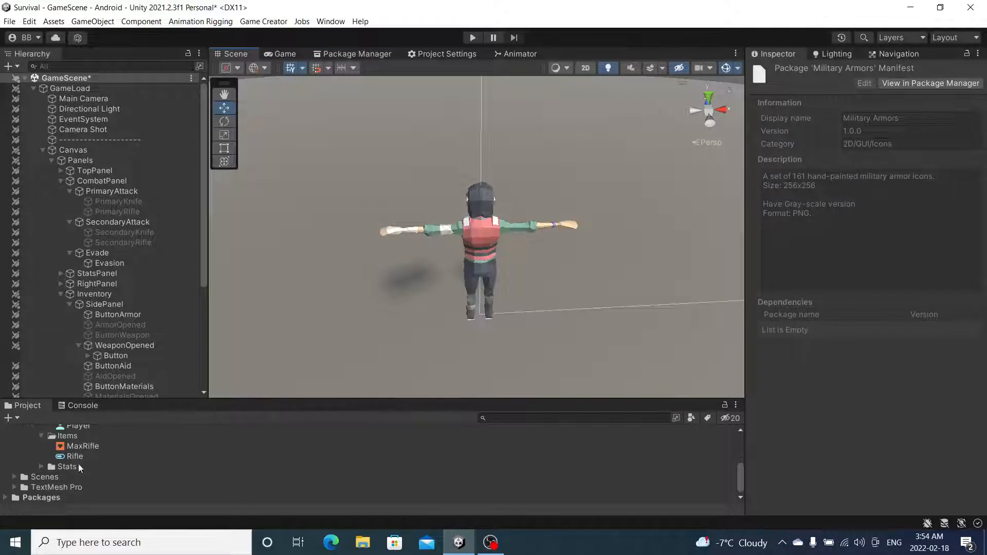
click(14, 480)
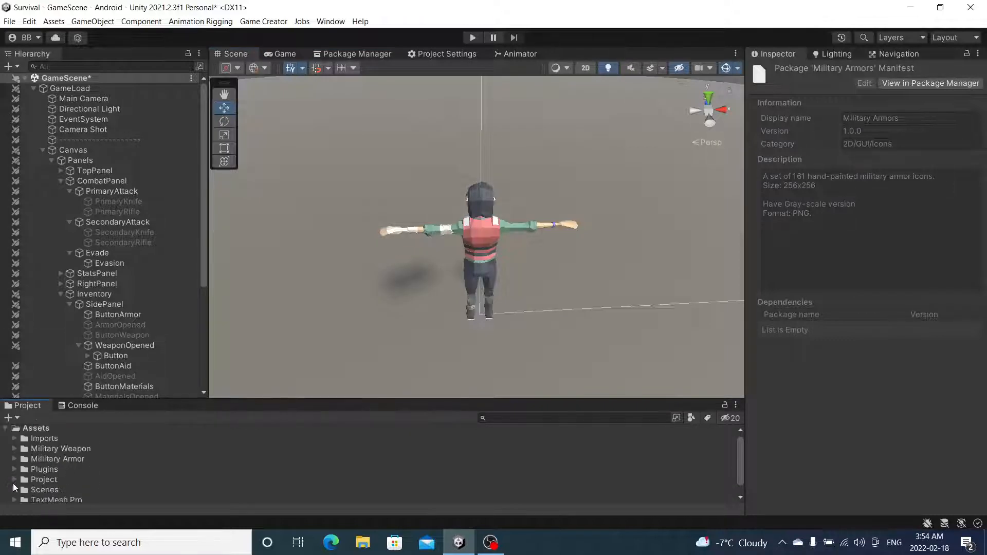
click(37, 449)
shift+click(54, 460)
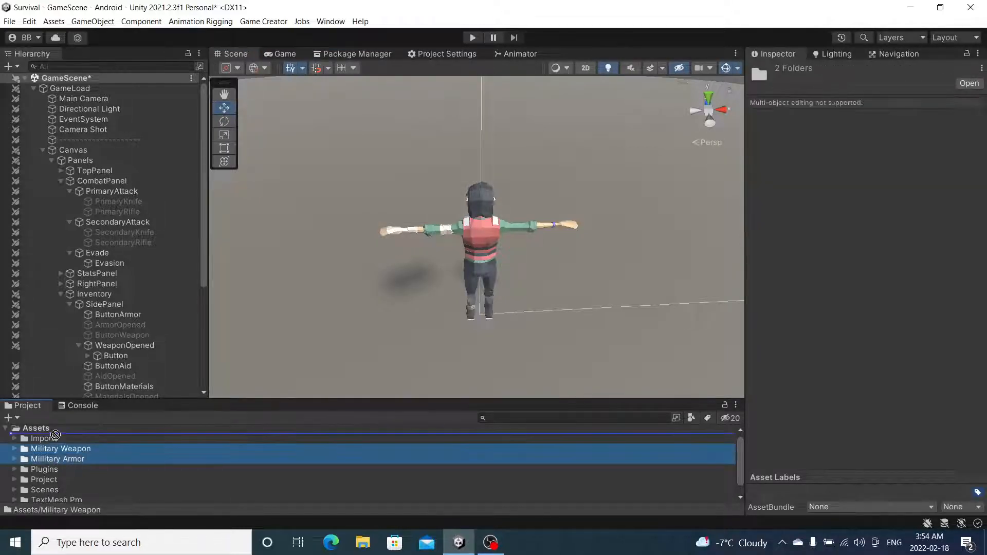
drag(55, 435, 54, 440)
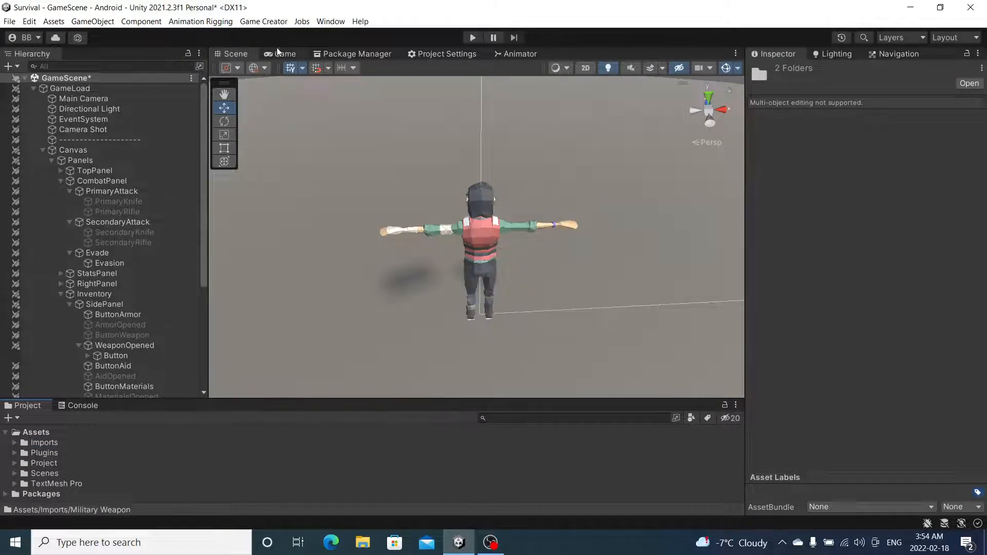
Bring up the Game view and rename the button under WeaponOpened as ButtonRifleEquip.
click(281, 53)
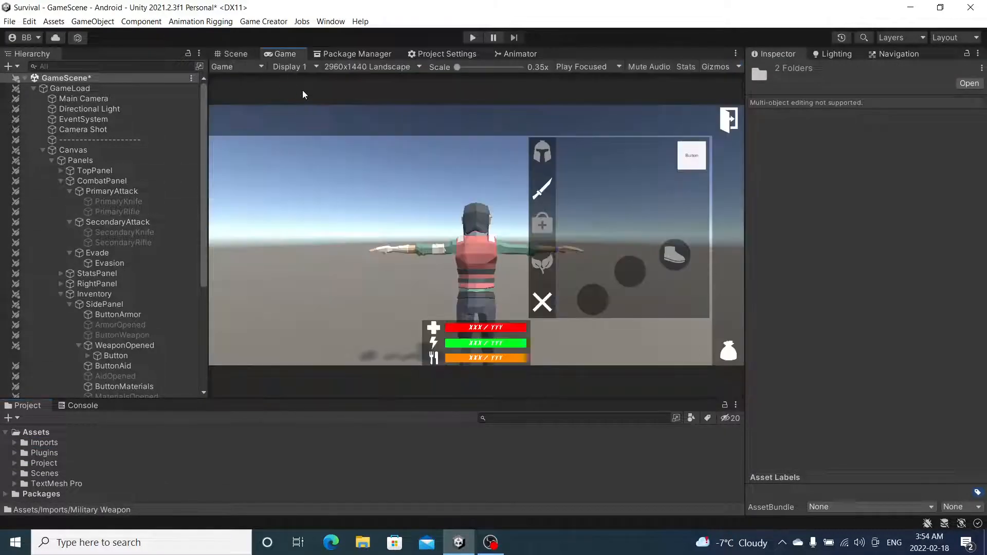
click(135, 222)
scroll(122, 309, down, 3)
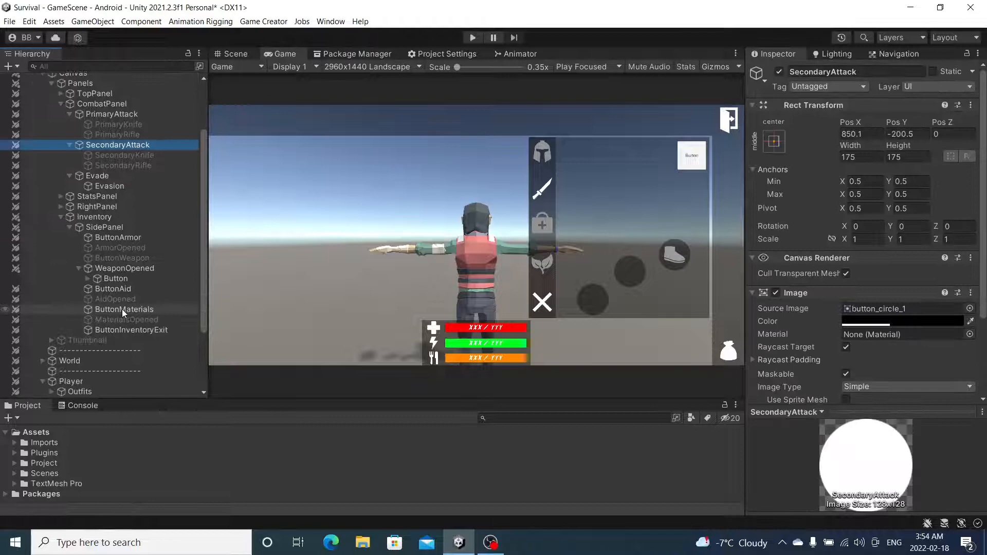
click(130, 278)
click(844, 74)
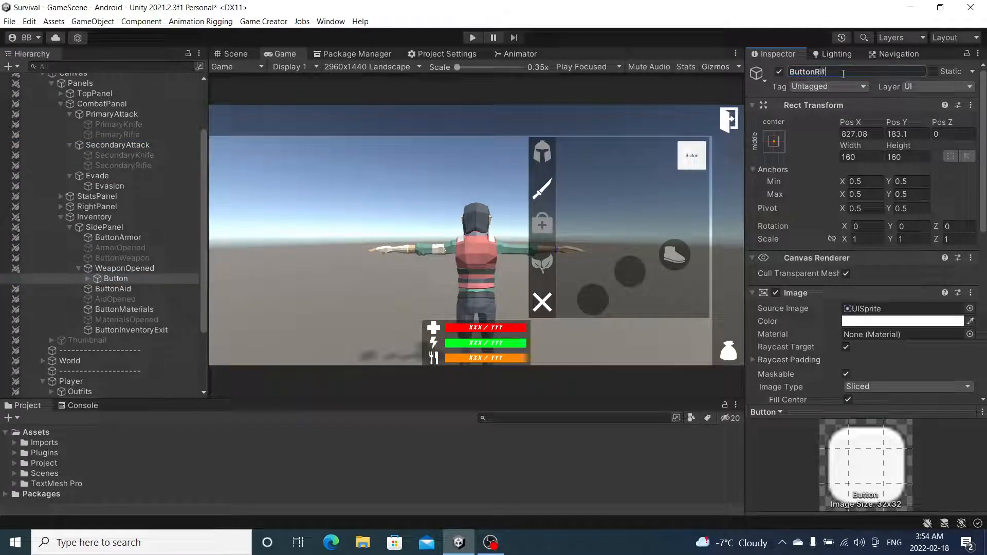
text(RifleEquip)
key(Return)
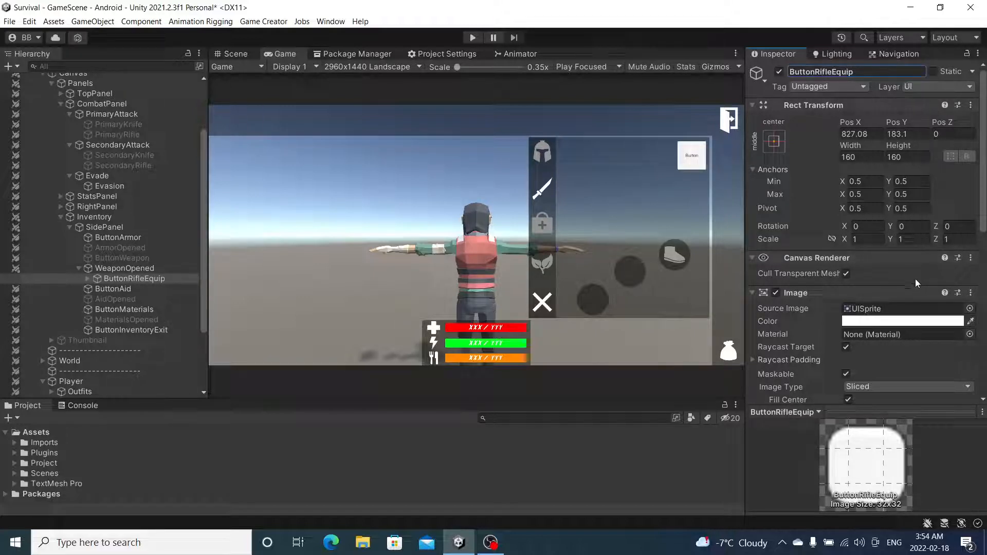
Delete the Text (TMP) child of ButtonRifleEquip.
scroll(915, 296, down, 5)
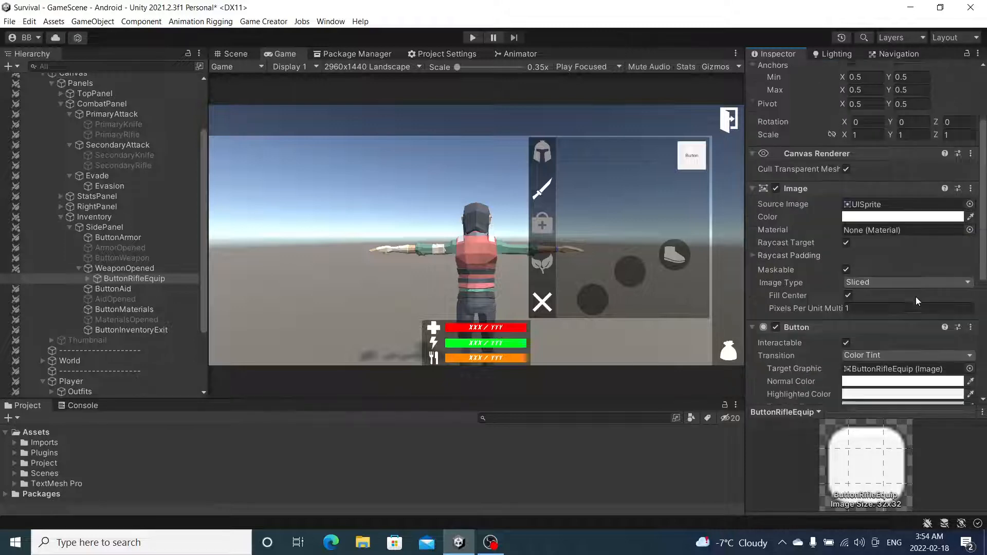
click(88, 279)
click(111, 288)
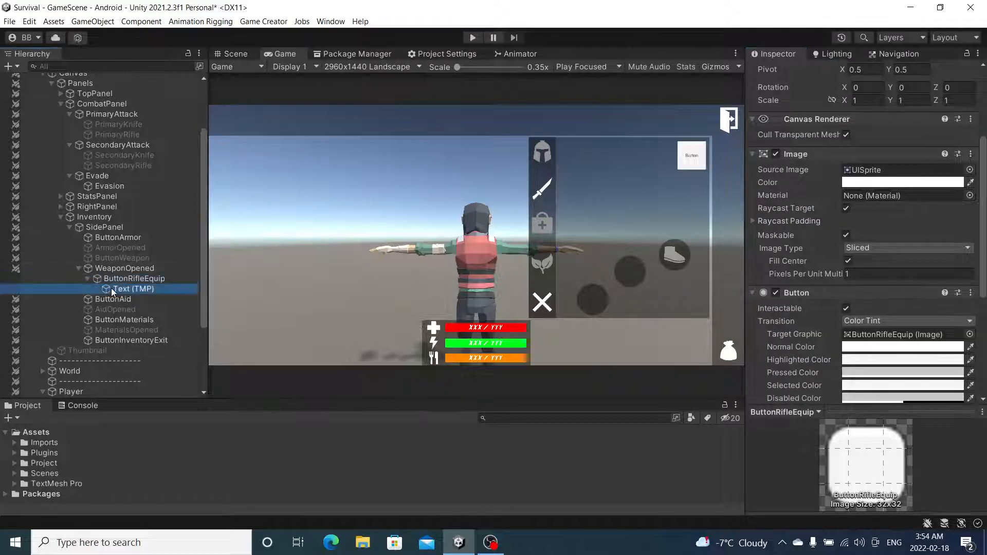
key(Delete)
Set the source image of ButtonRifleEquip to the 28_AssaultRifle_Gray sprite.
click(146, 259)
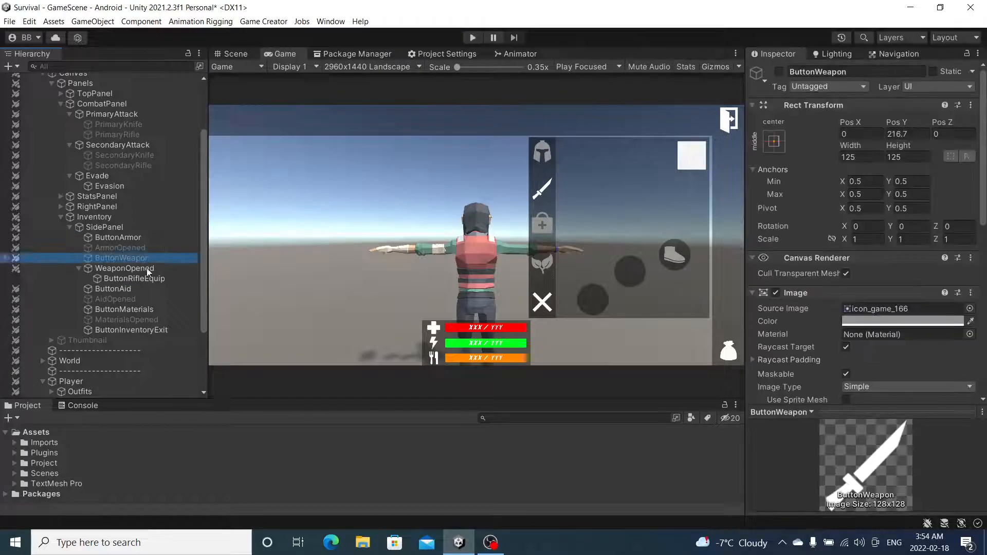
click(150, 289)
click(150, 281)
click(970, 309)
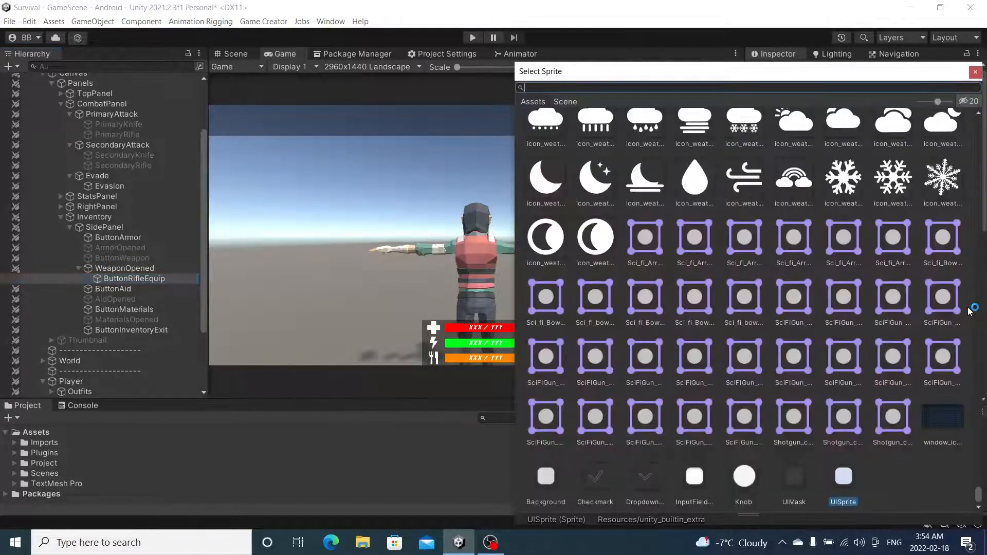
scroll(874, 298, up, 2)
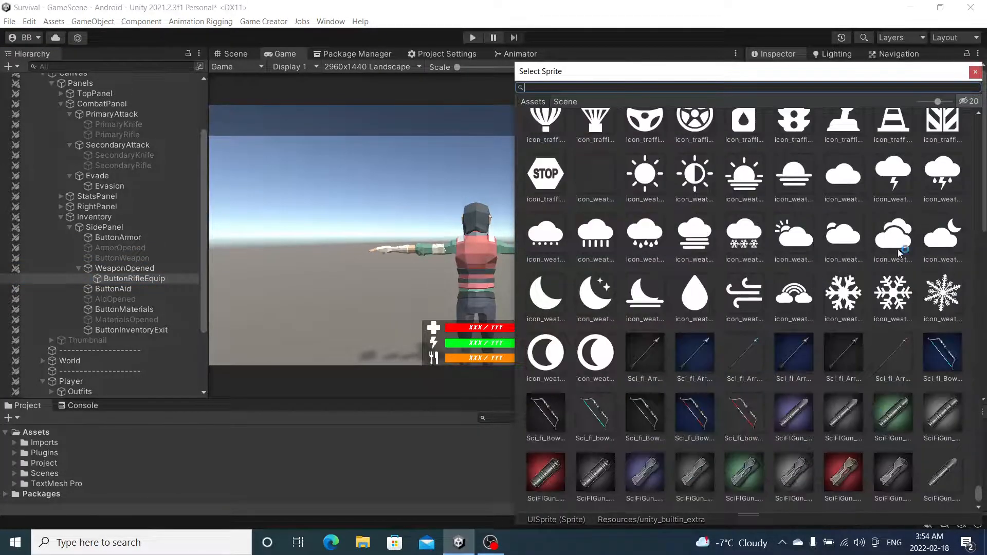
drag(980, 492, 977, 115)
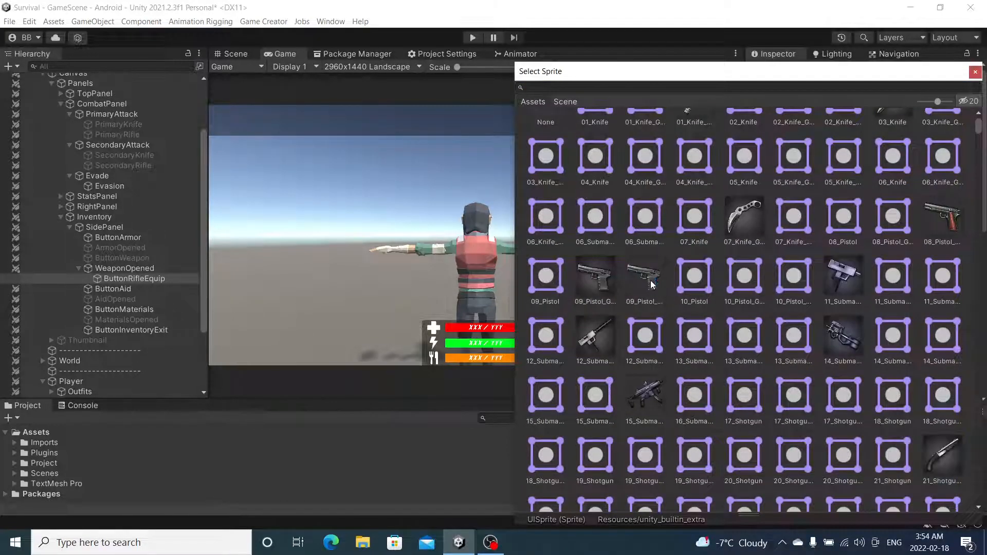
scroll(650, 280, down, 2)
scroll(778, 297, down, 3)
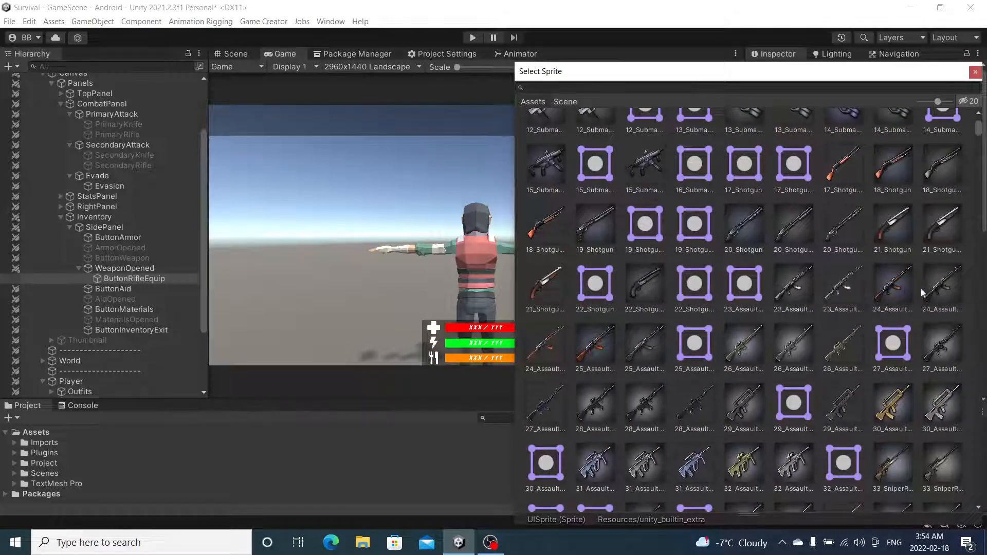
scroll(701, 389, down, 1)
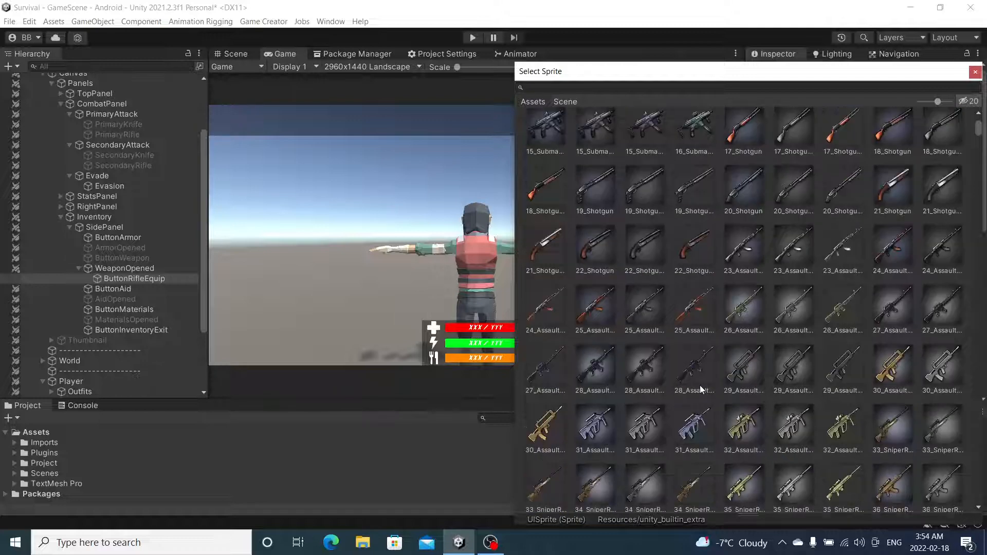
double_click(646, 374)
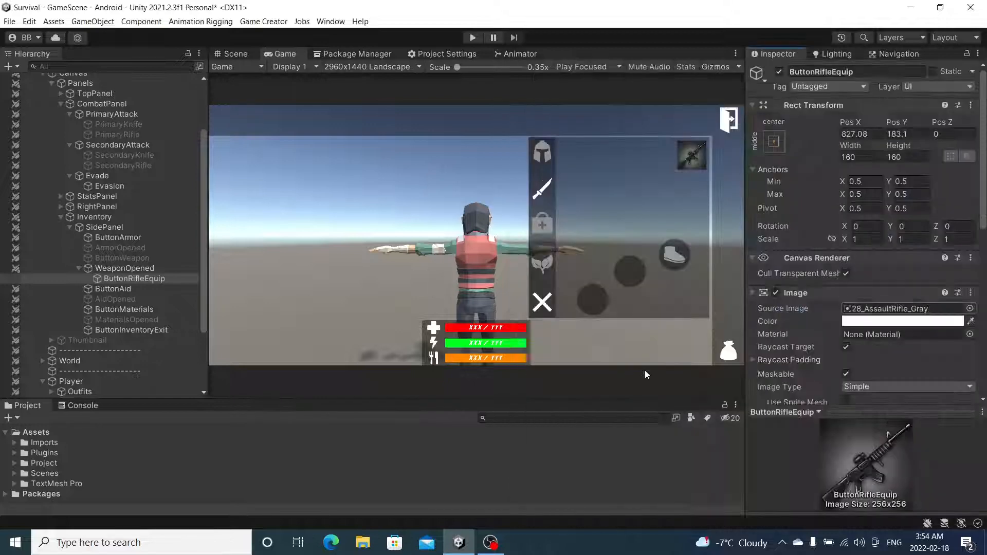
Set the source image of ButtonRifleEquip to the background-free 28_AssaultRifle_NoBG sprite.
click(970, 309)
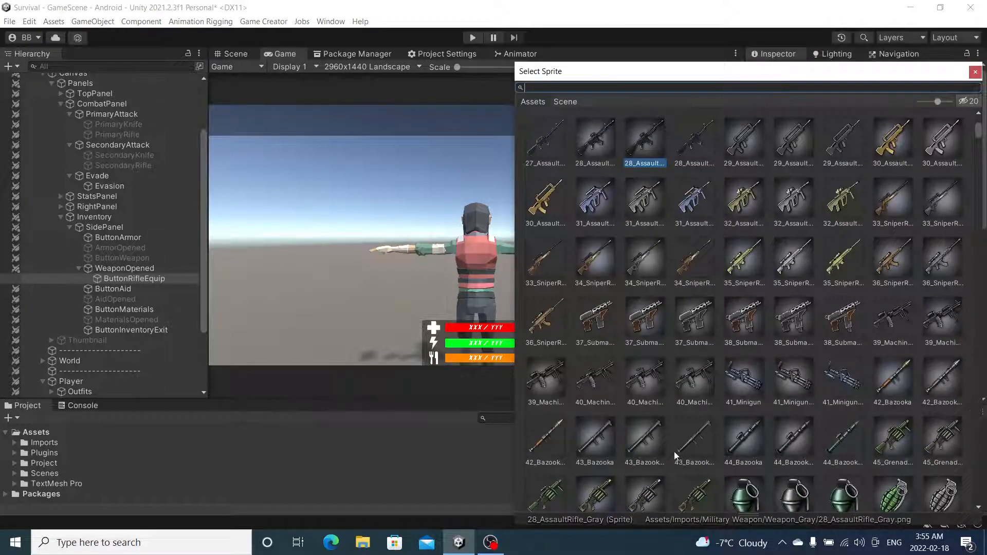
scroll(778, 431, down, 2)
scroll(794, 440, up, 7)
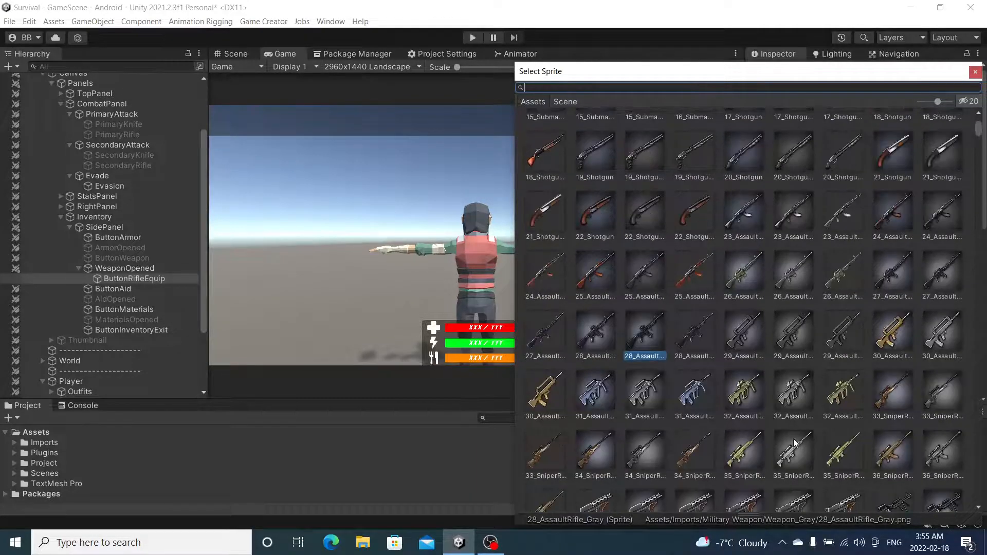
double_click(697, 344)
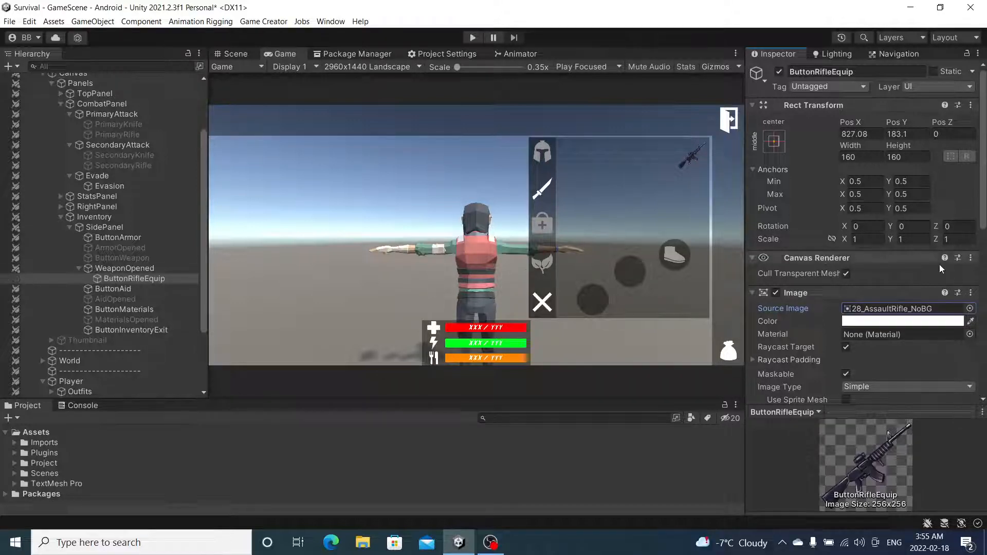
Remove the standard Button component from ButtonRifleEquip and add the Game Creator Button component with an instruction list instead.
scroll(834, 271, down, 10)
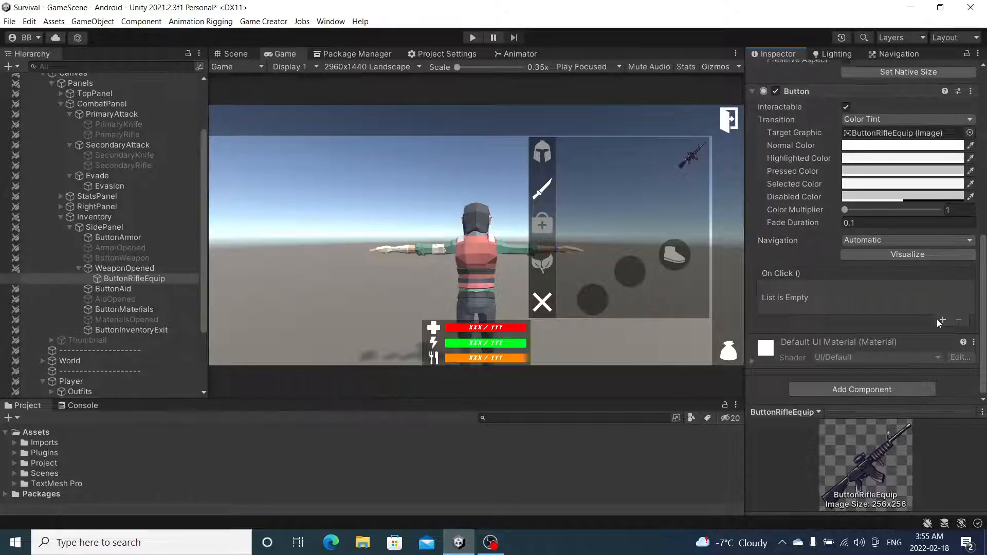
scroll(939, 313, up, 3)
click(971, 160)
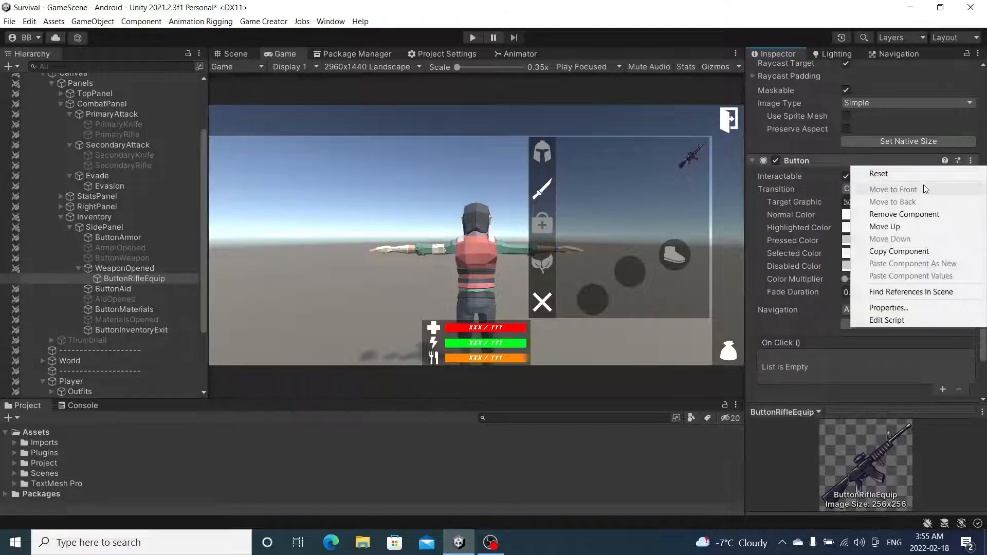
click(903, 214)
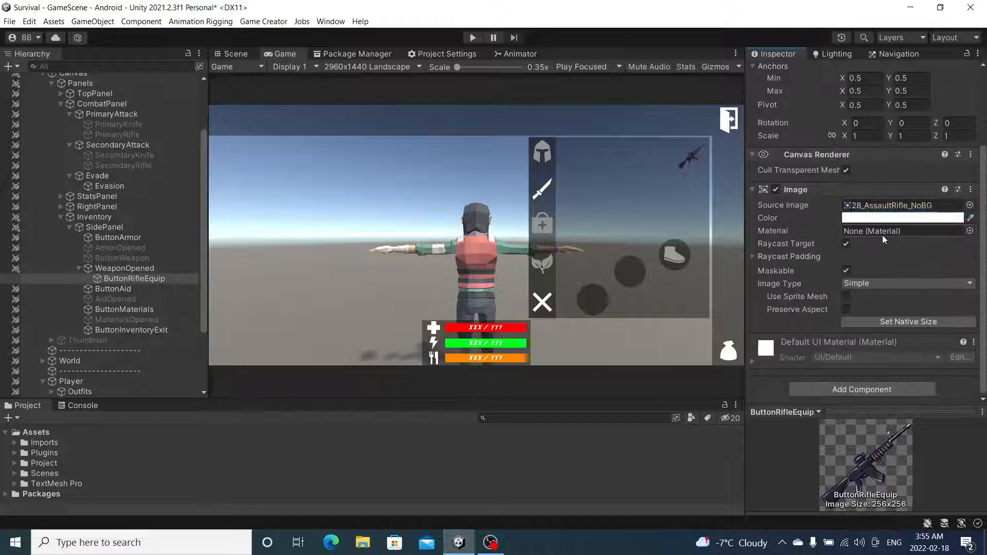
click(853, 389)
text(button)
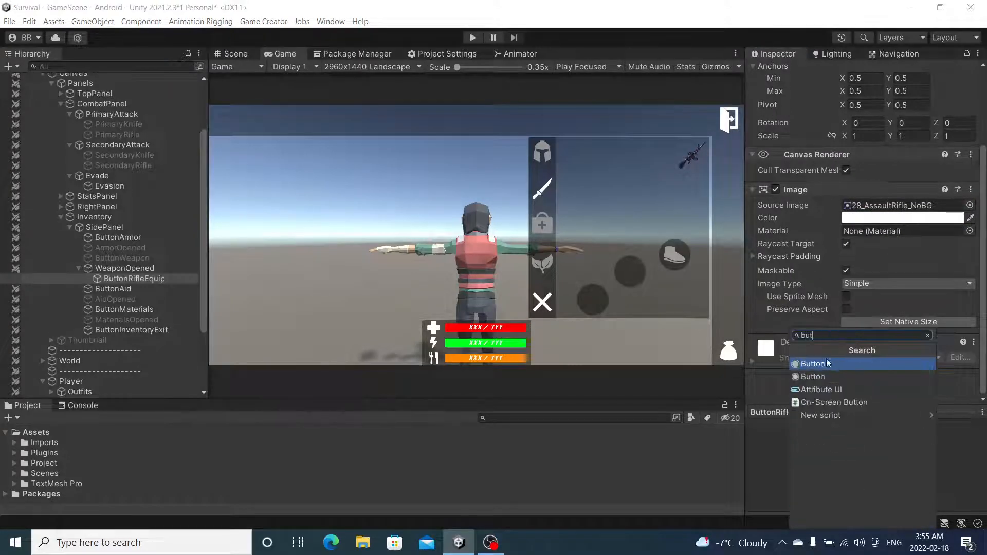
click(826, 363)
Remove the default "Log: Click!" instruction from ButtonRifleEquip's Button component and add a Set Active instruction.
scroll(858, 286, down, 6)
scroll(858, 286, down, 3)
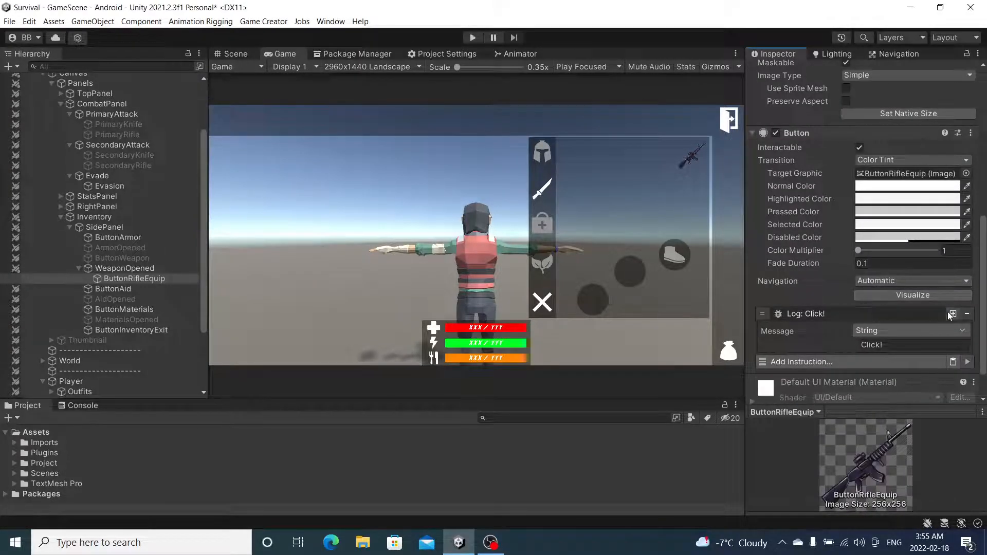
click(967, 316)
click(884, 323)
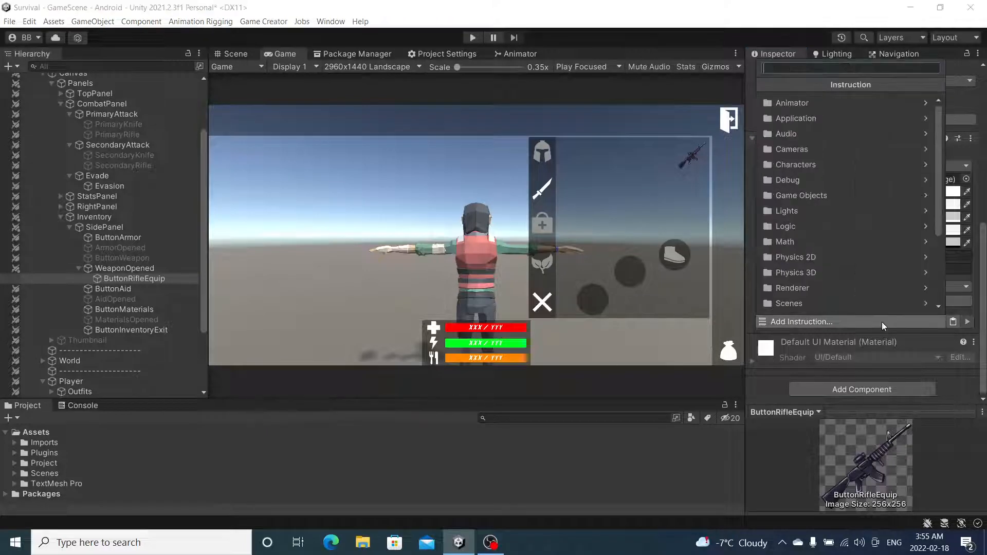
text(set)
click(833, 102)
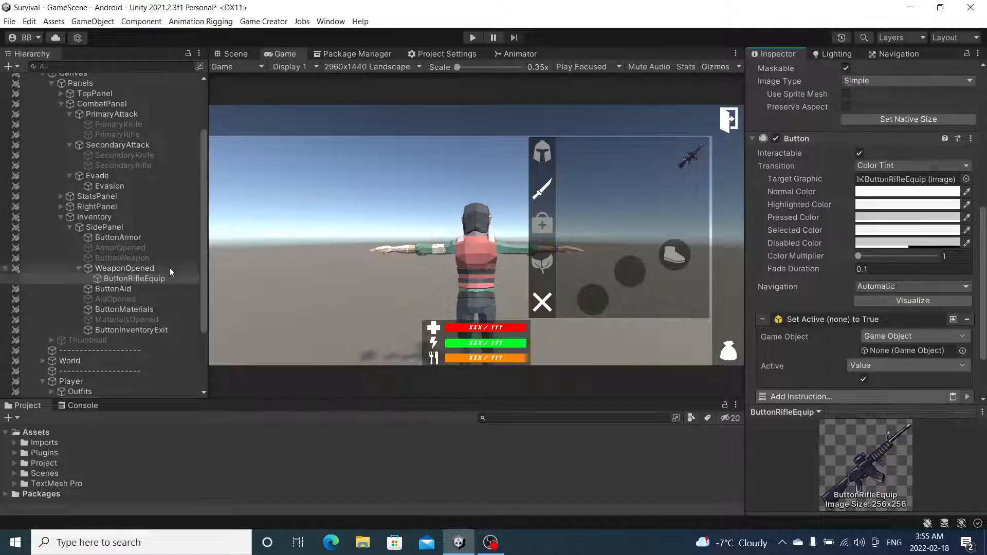
Assign the Player's Rifle object as the target of ButtonRifleEquip's Set Active instruction.
scroll(169, 268, down, 3)
drag(90, 322, 907, 352)
click(876, 320)
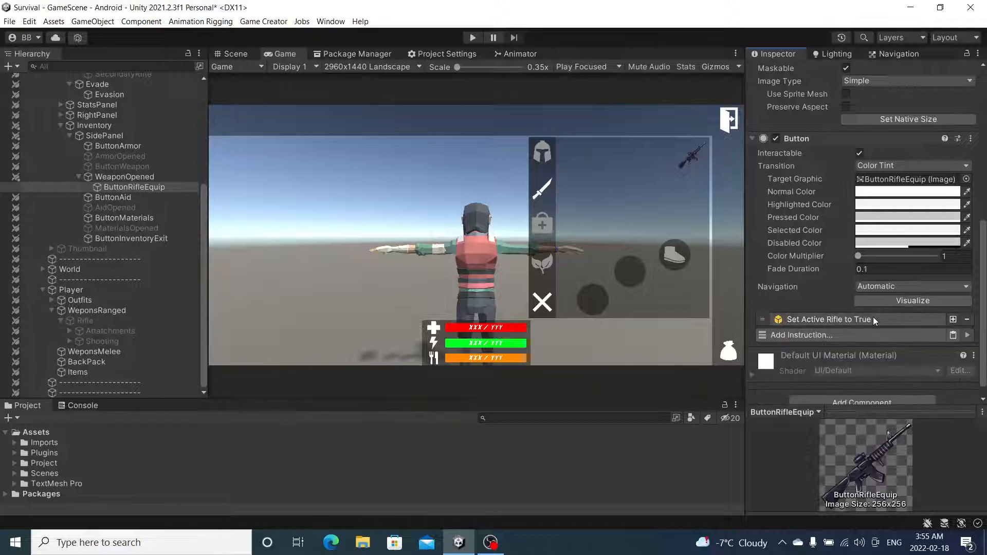
Examine the Rifle's triggers, the Player's traits and the Animator controller assigned to Outfits, locating that controller in the project assets.
click(90, 319)
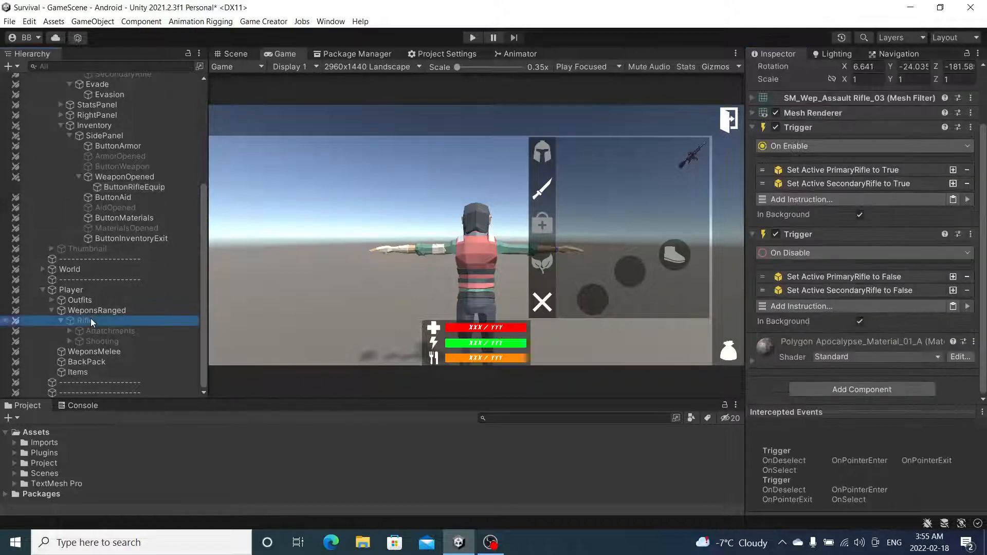
click(92, 291)
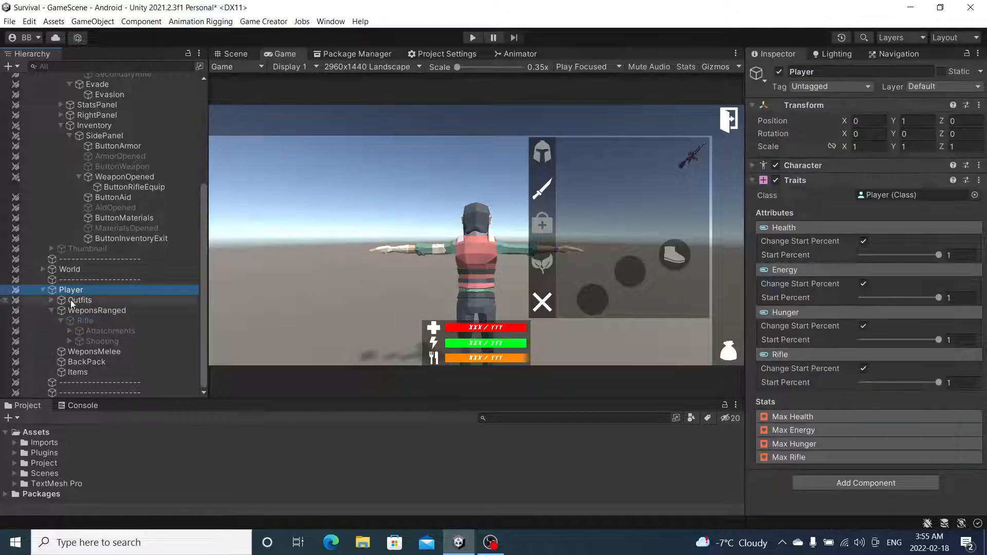
click(52, 300)
click(88, 301)
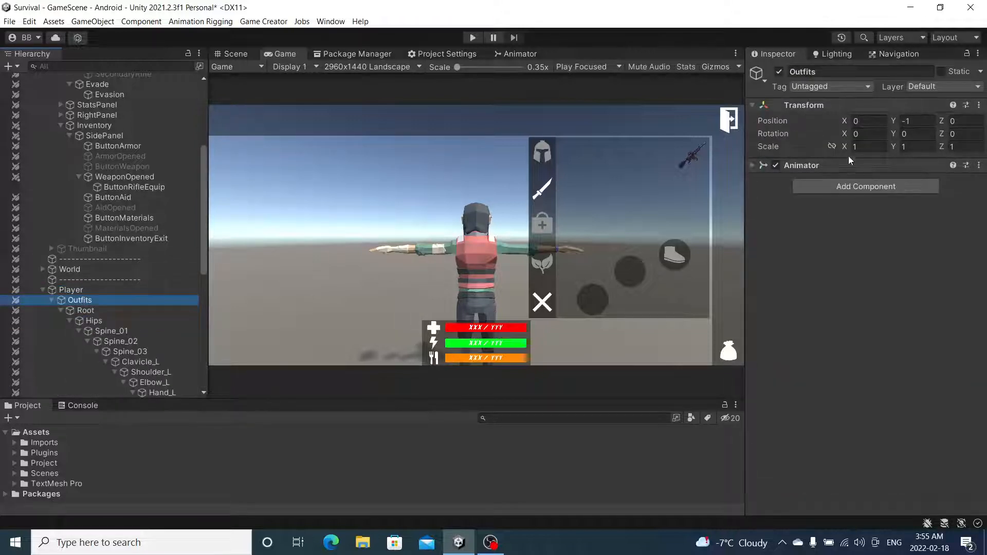
click(815, 165)
click(909, 184)
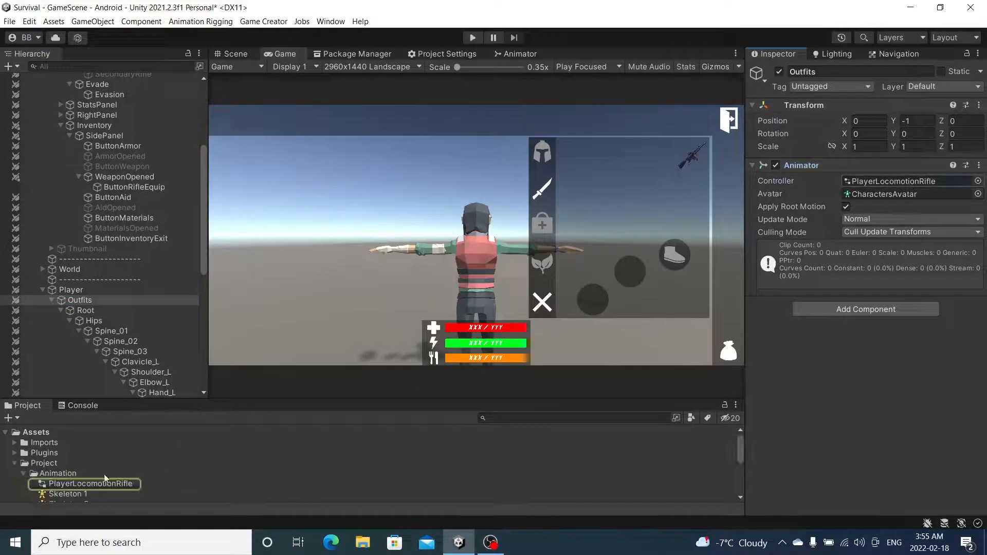
scroll(91, 479, down, 5)
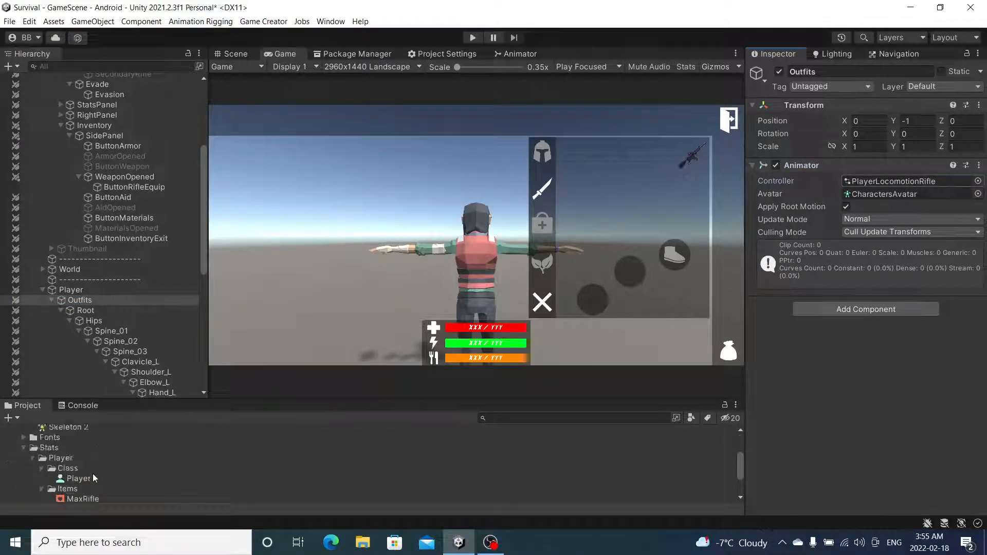
scroll(92, 473, up, 5)
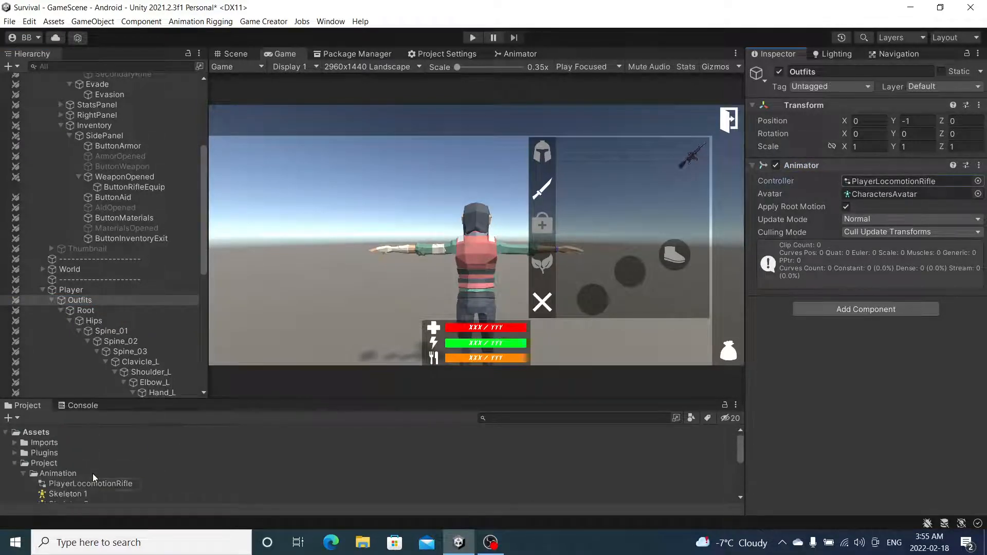
Duplicate the CompleteLocomotion animator controller in the Game Creator plugin's Controllers folder.
click(14, 454)
scroll(80, 459, down, 7)
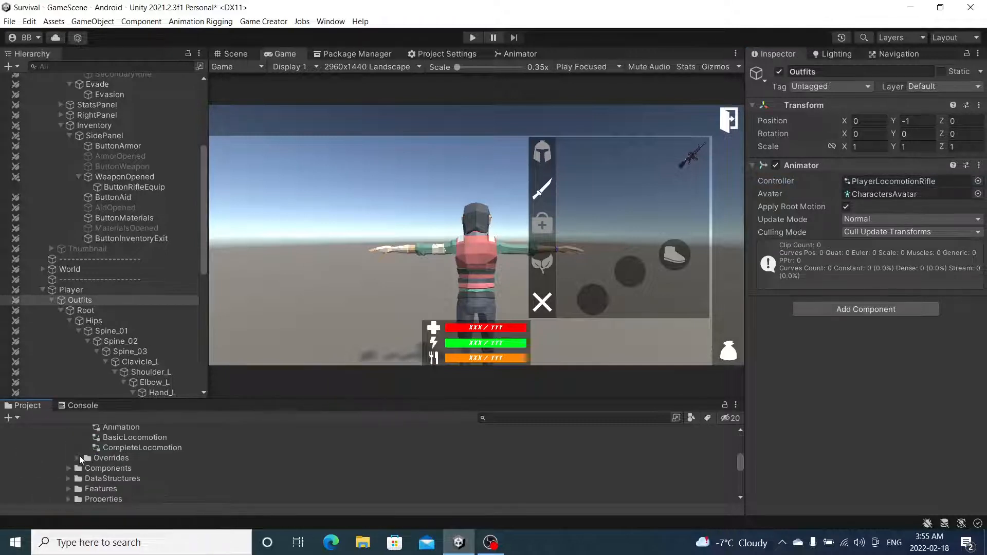
scroll(81, 459, up, 2)
click(156, 486)
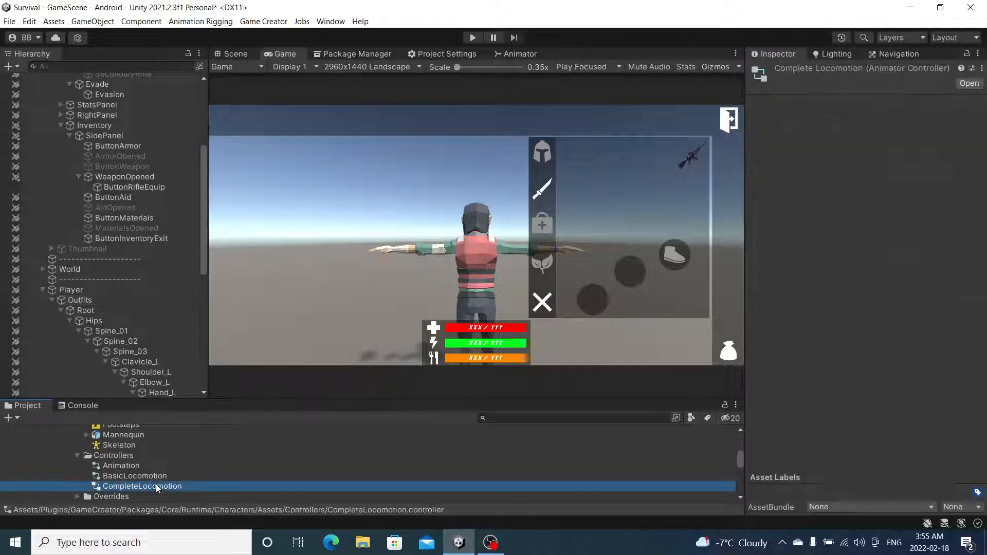
key(ctrl+d)
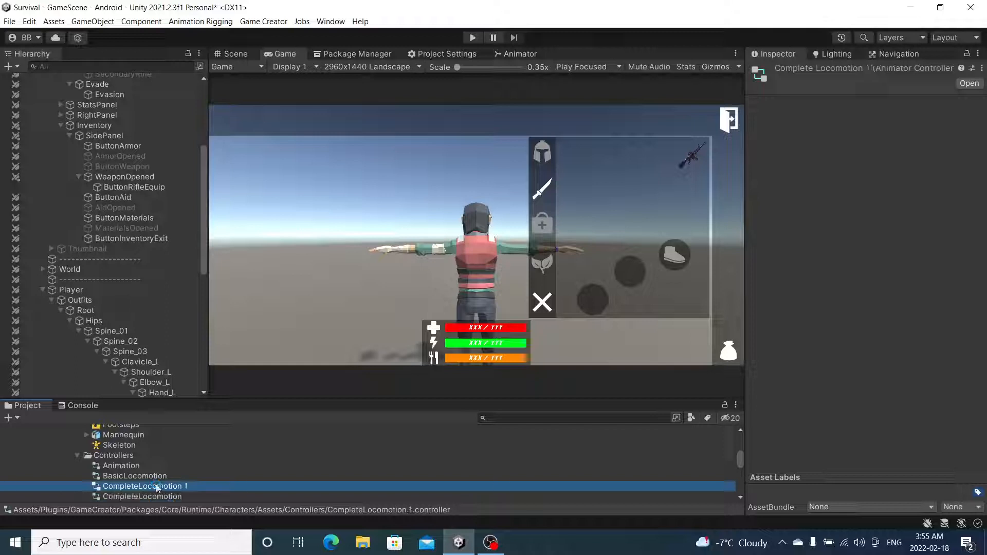
Move the duplicated CompleteLocomotion 1 controller into the Project/Animation folder and collapse the Plugins folder.
scroll(154, 496, down, 10)
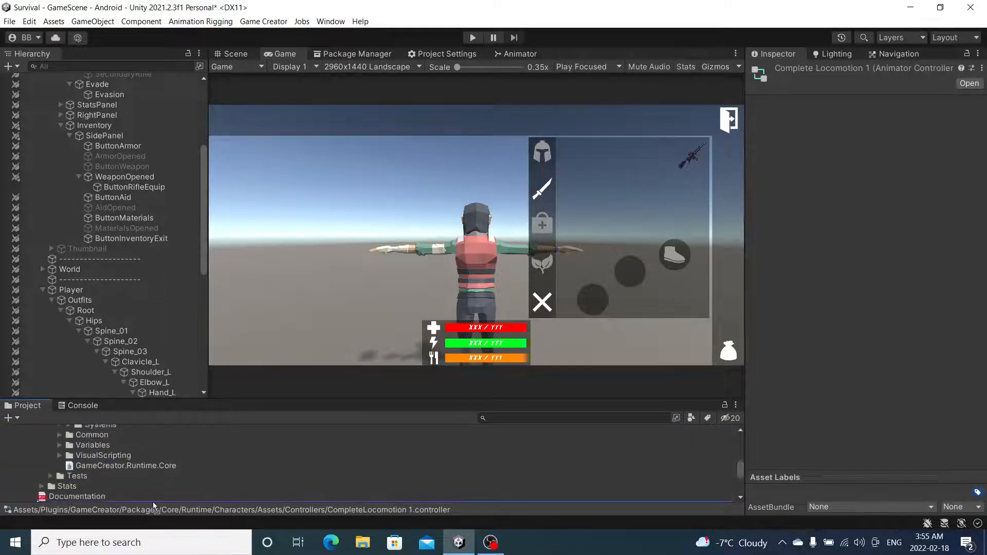
drag(152, 502, 70, 479)
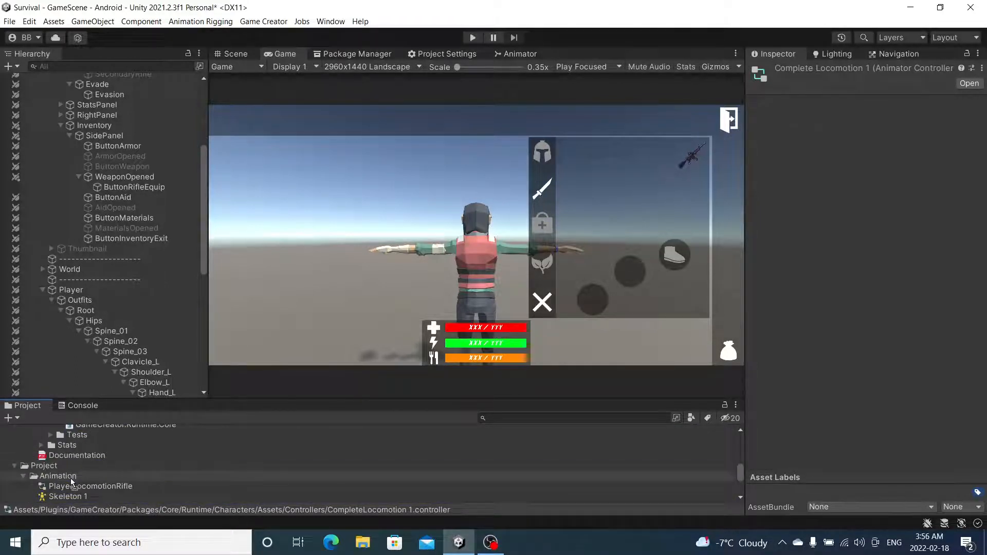
scroll(107, 459, up, 10)
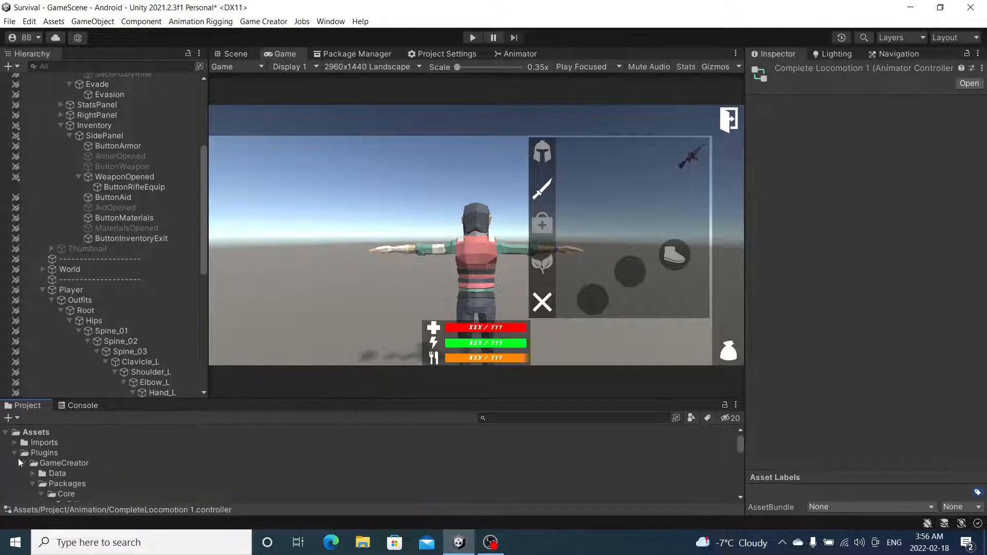
click(15, 453)
Assign CompleteLocomotion 1 as the controller of the Animator on the Player's Outfits object.
scroll(61, 437, down, 5)
scroll(100, 428, up, 2)
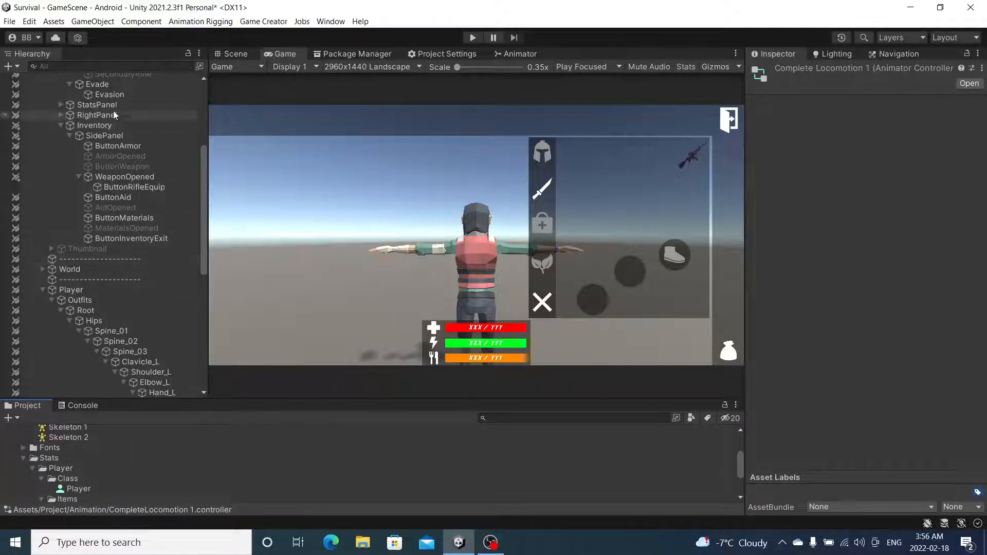
scroll(113, 111, up, 6)
scroll(113, 193, down, 9)
click(109, 199)
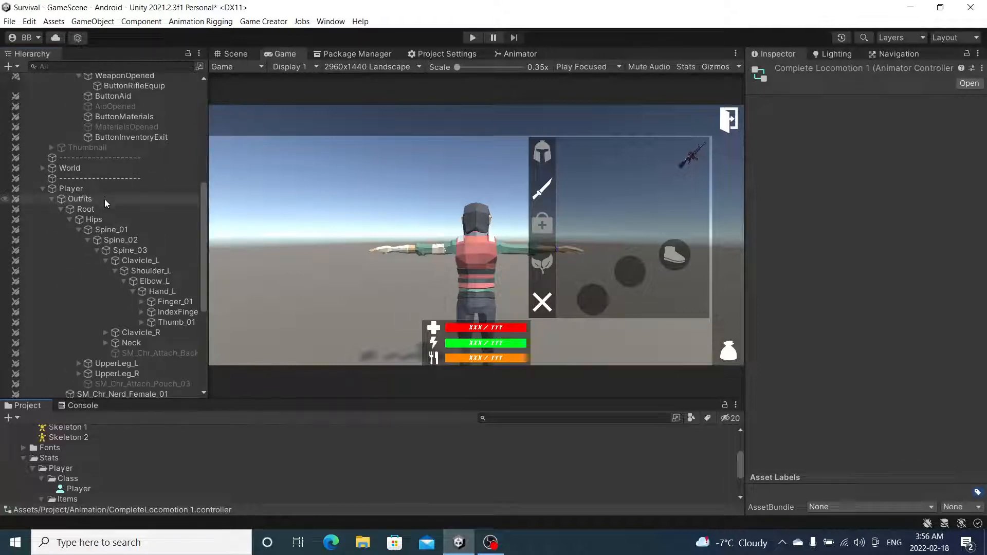
scroll(76, 471, up, 3)
scroll(76, 471, up, 2)
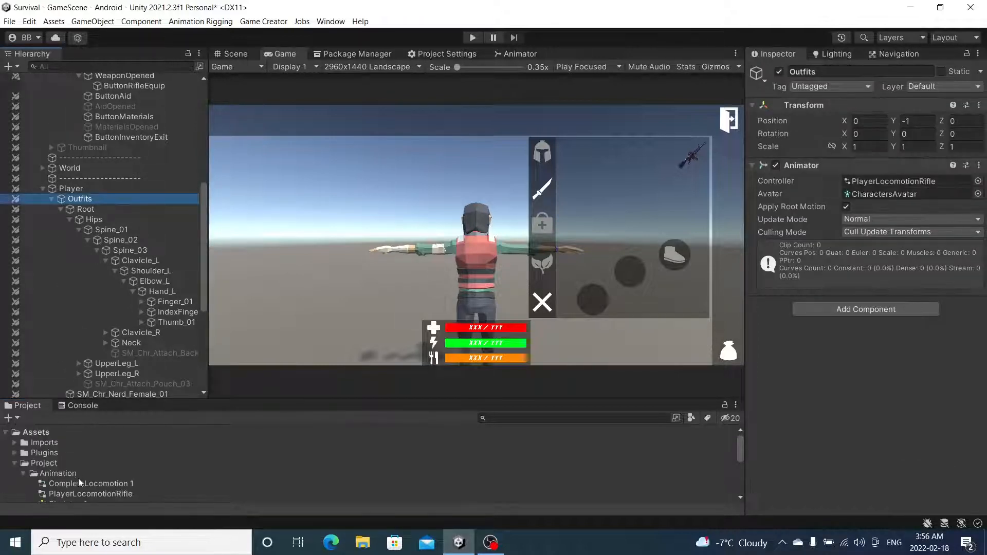
drag(79, 479, 907, 182)
drag(905, 177, 906, 177)
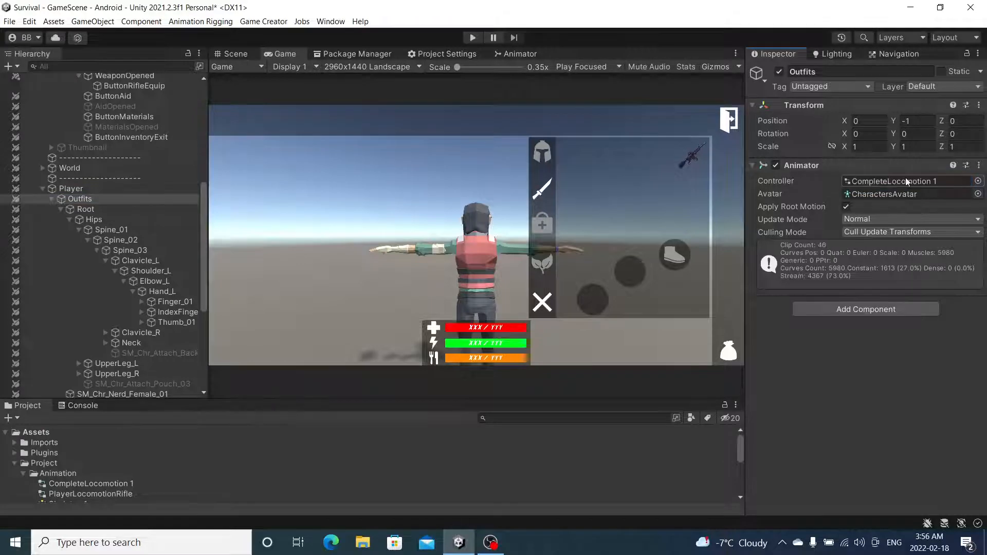
Add an Enter State instruction to the Rifle object's On Enable trigger.
scroll(134, 346, down, 7)
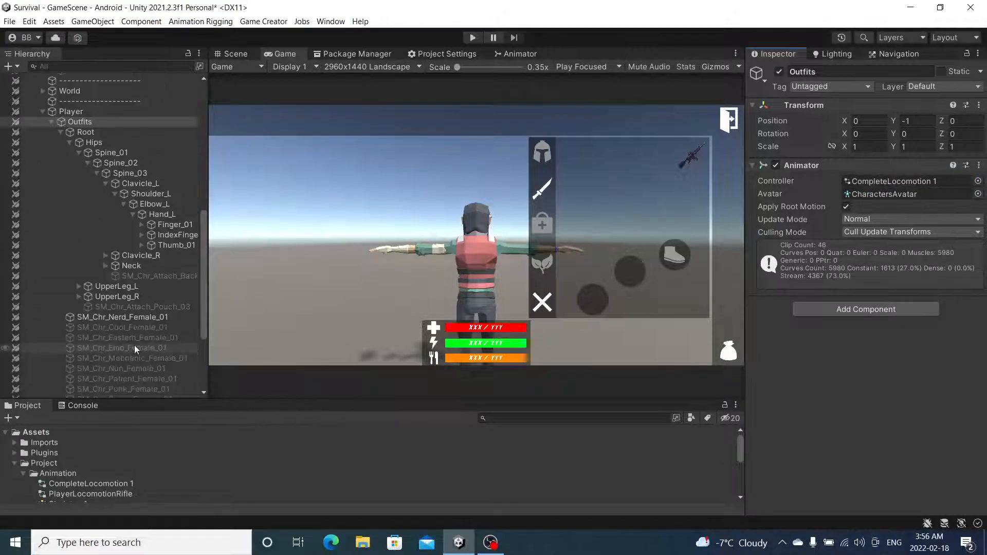
click(116, 321)
scroll(881, 233, down, 1)
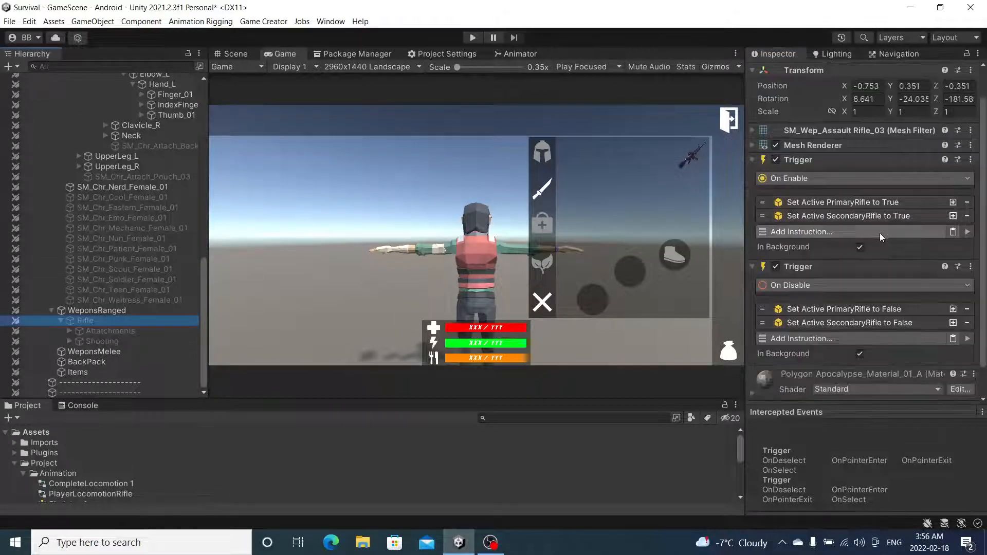
click(805, 231)
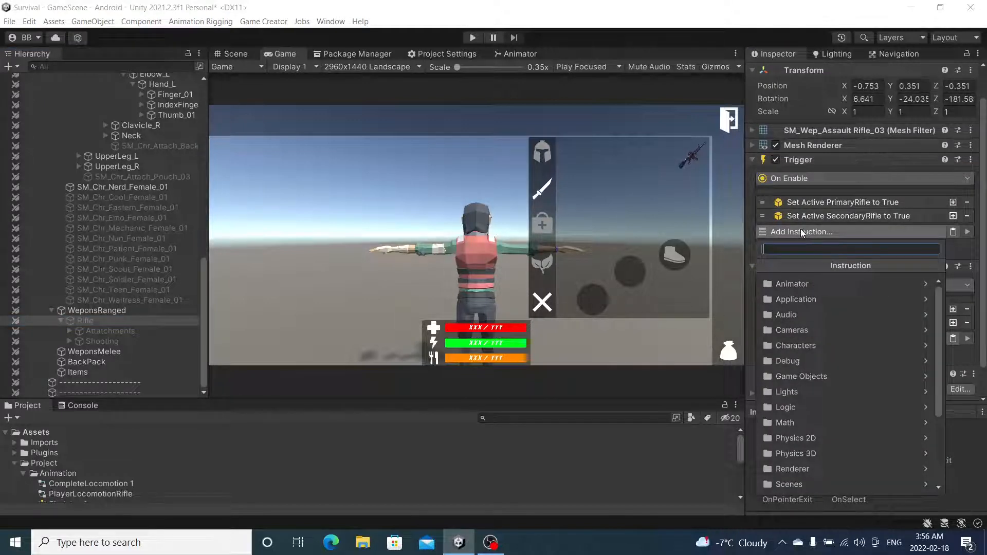
text(state)
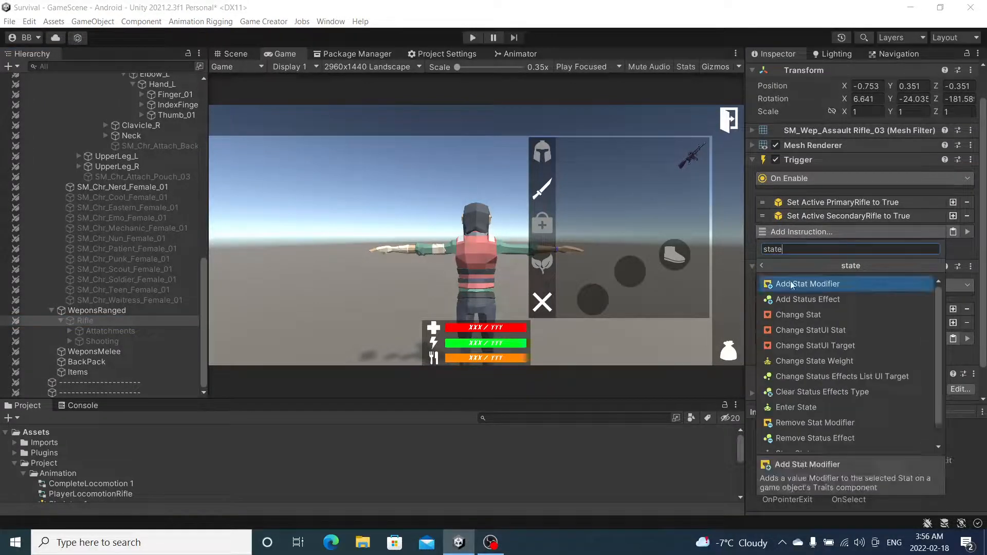
click(821, 406)
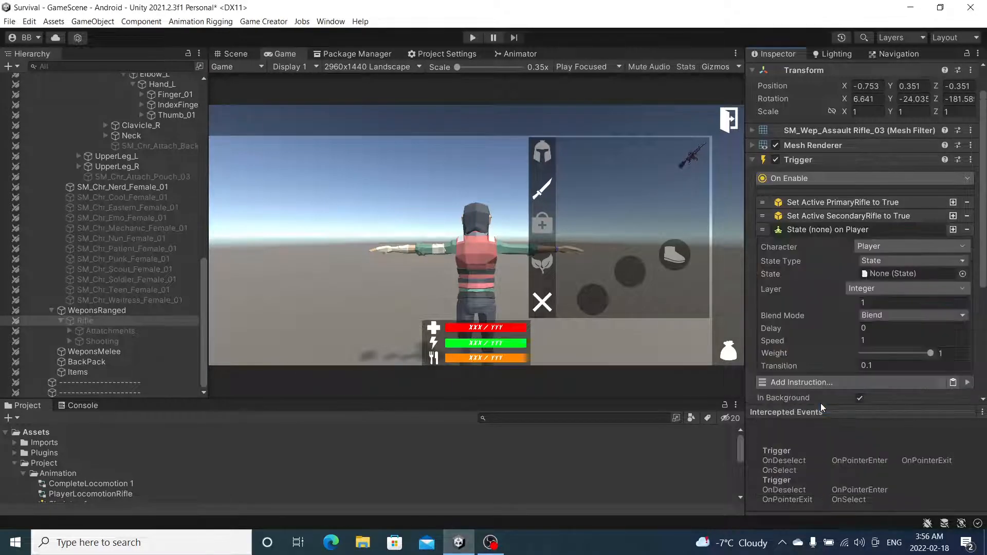
Set the On Enable state instruction's type to Runtime Controller and assign PlayerLocomotionRifle as its controller.
click(954, 262)
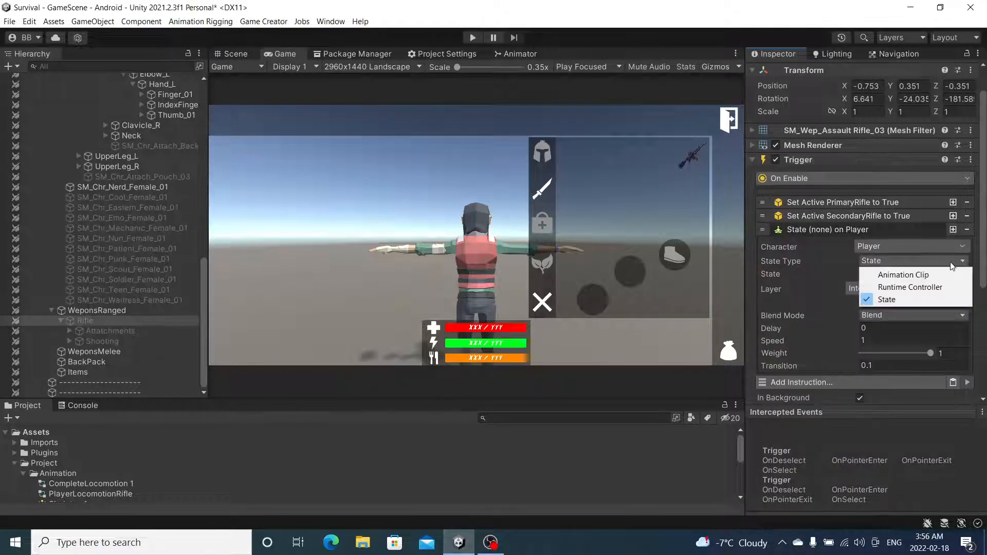
click(933, 286)
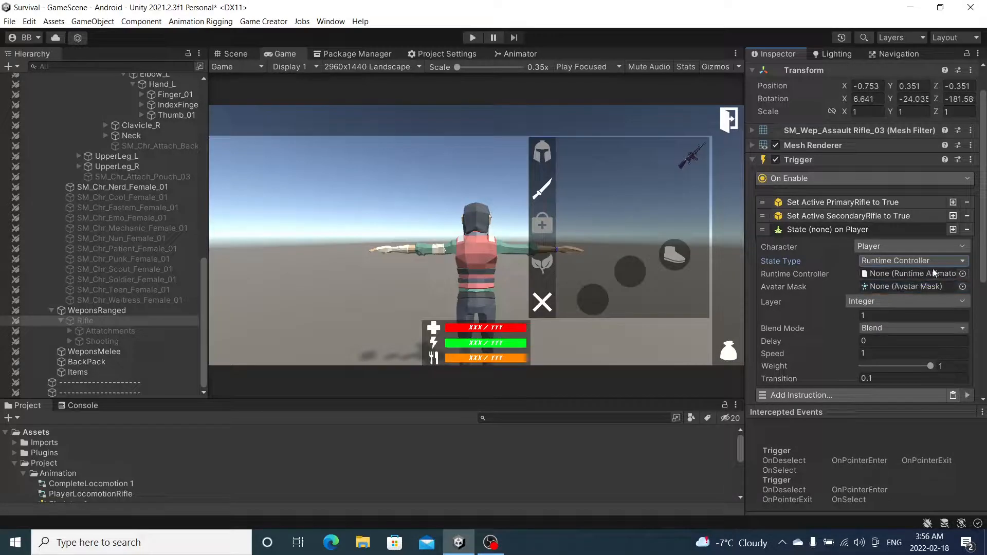
drag(121, 497, 935, 276)
click(937, 261)
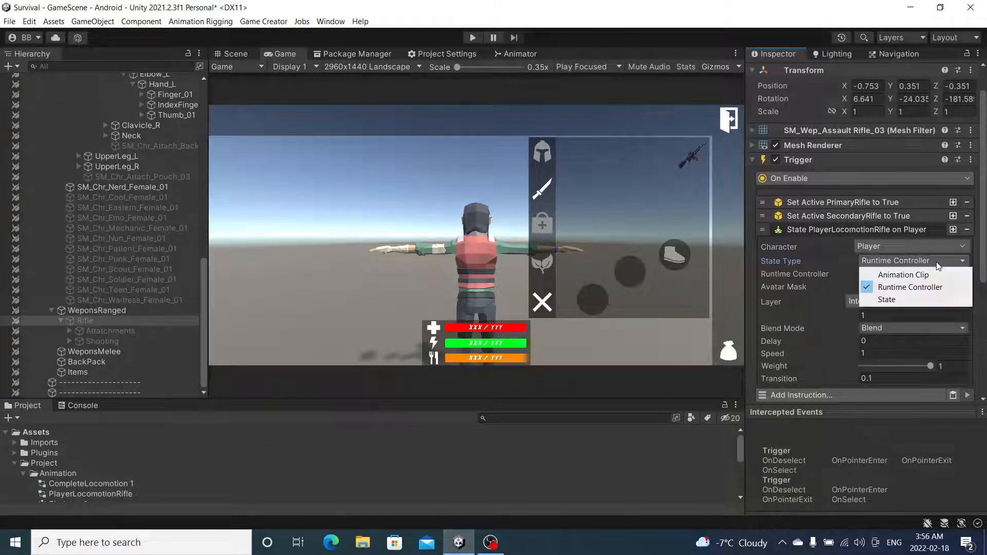
click(923, 241)
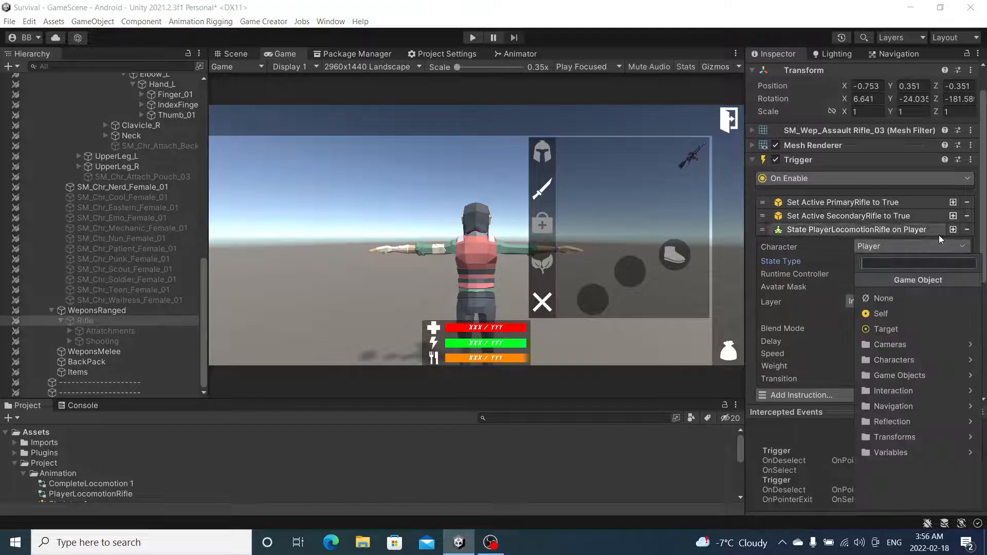
click(913, 230)
click(912, 230)
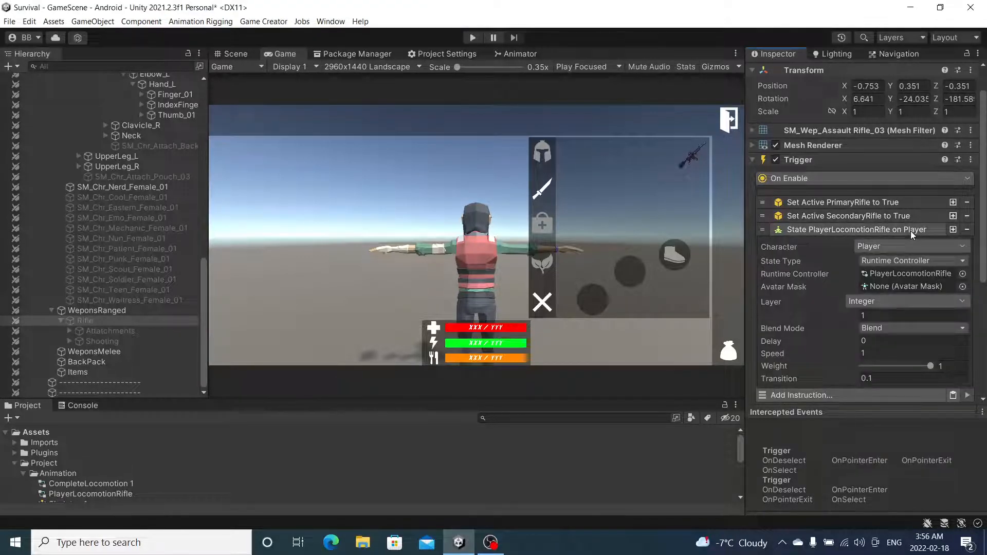
click(911, 230)
Add an Enter State instruction to the Rifle's On Disable trigger, with type Runtime Controller and CompleteLocomotion 1 as its controller.
scroll(847, 306, down, 2)
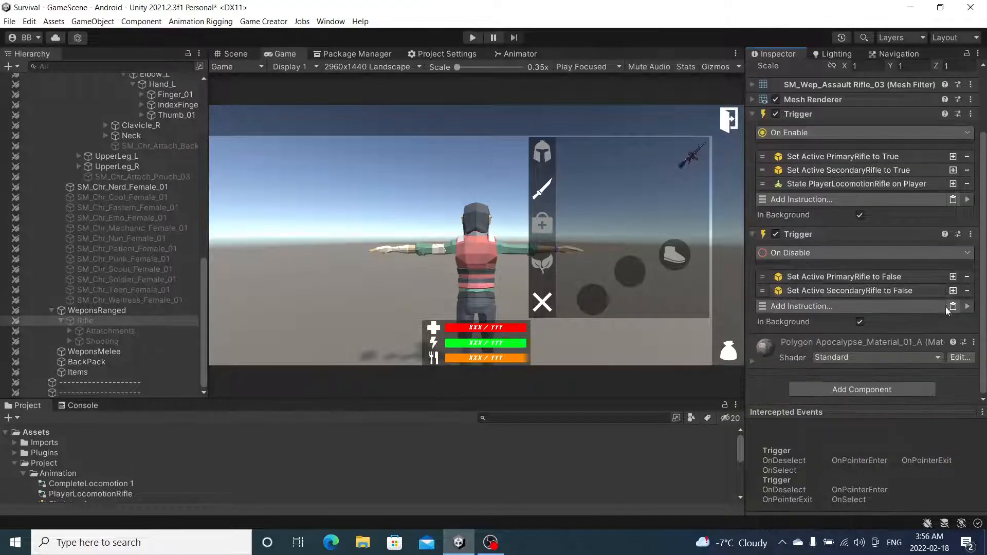
click(893, 307)
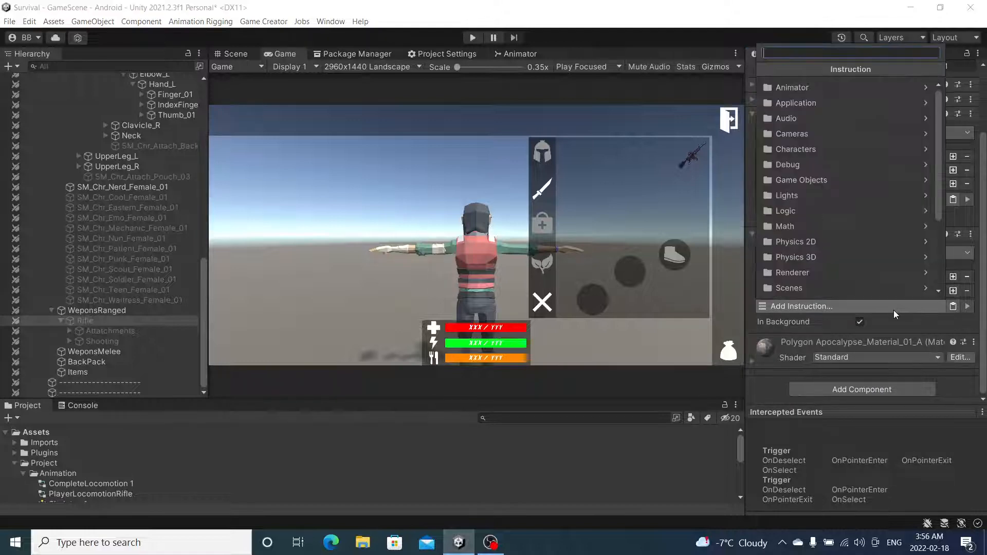
text(state)
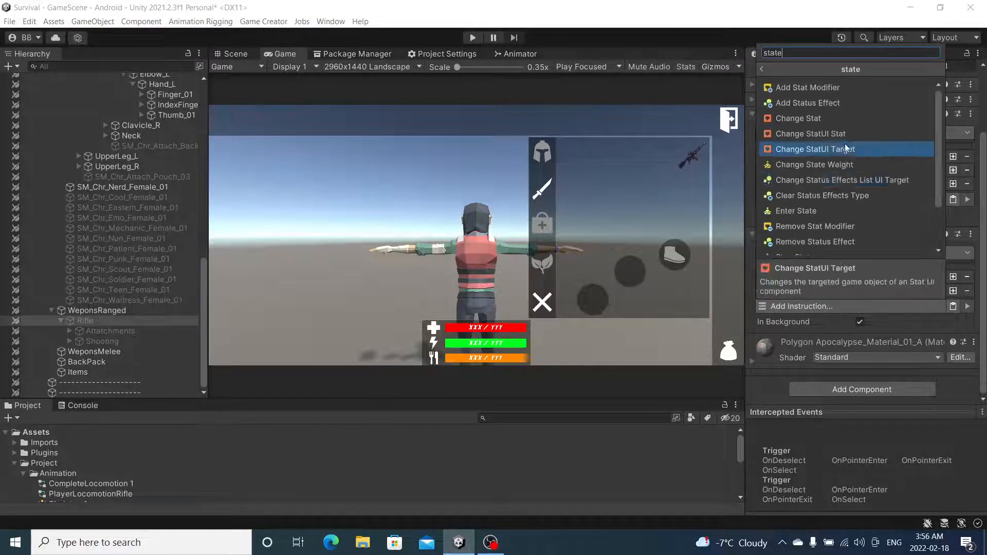
click(837, 209)
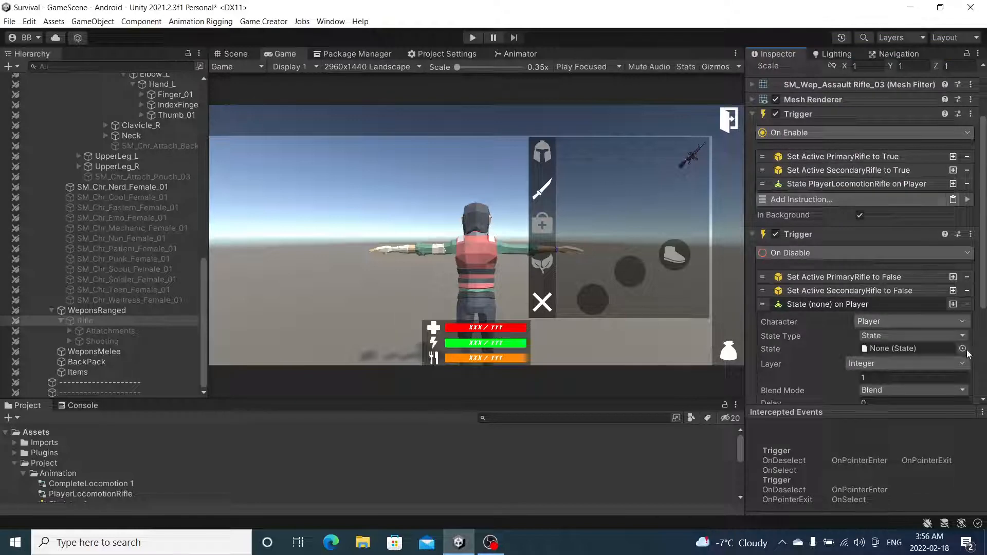
click(935, 336)
click(939, 358)
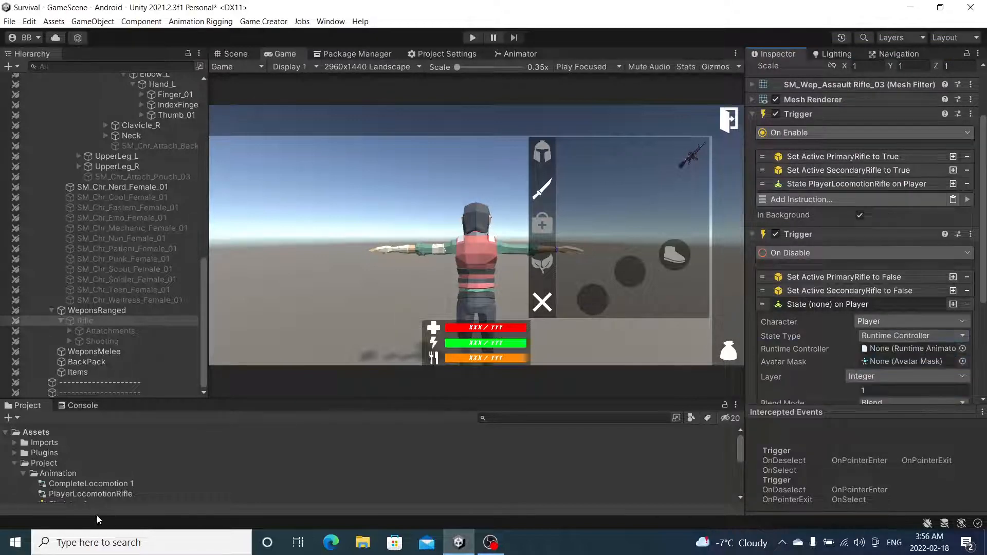
drag(103, 486, 909, 193)
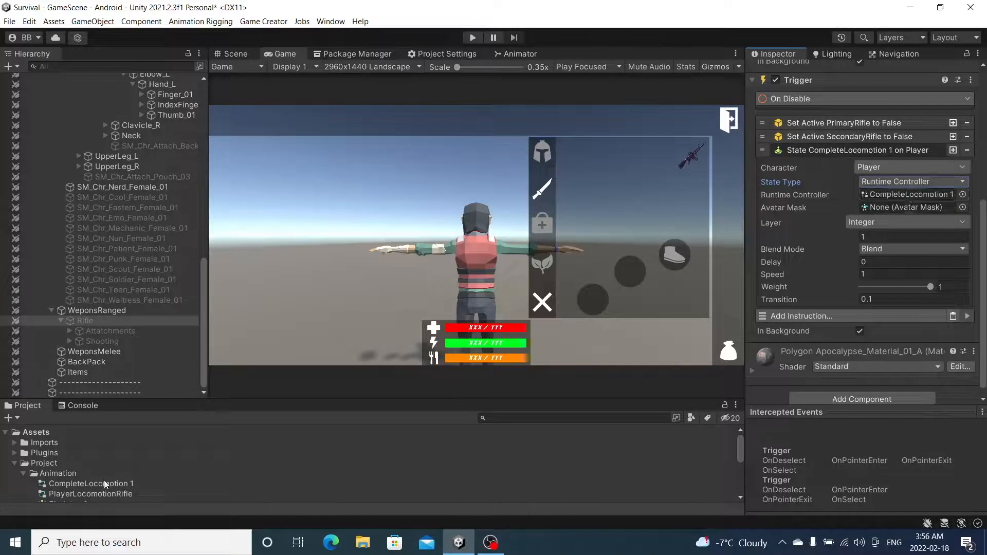
Rename the CompleteLocomotion 1 animator controller in the Animation folder as PlayerLocomotion.
right_click(104, 483)
click(214, 227)
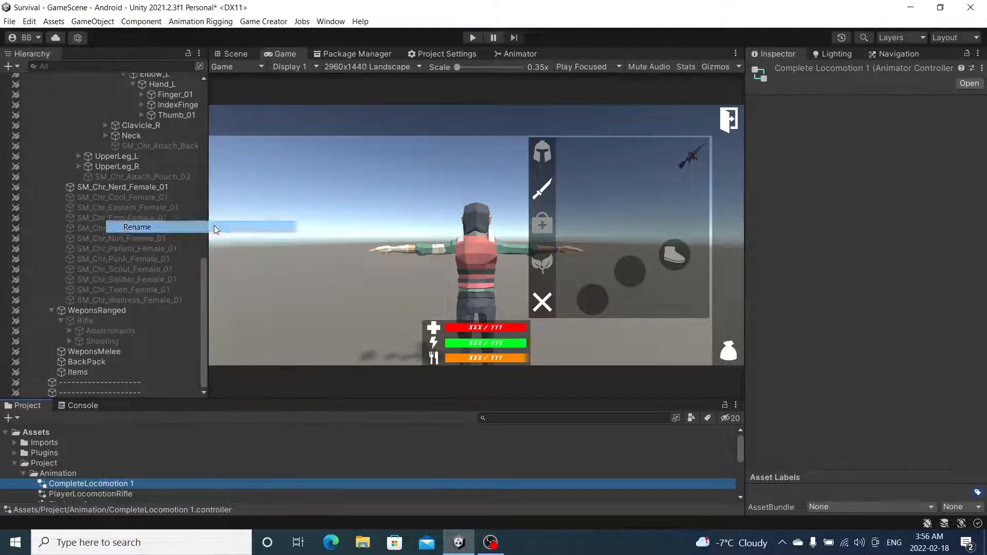
text(Player)
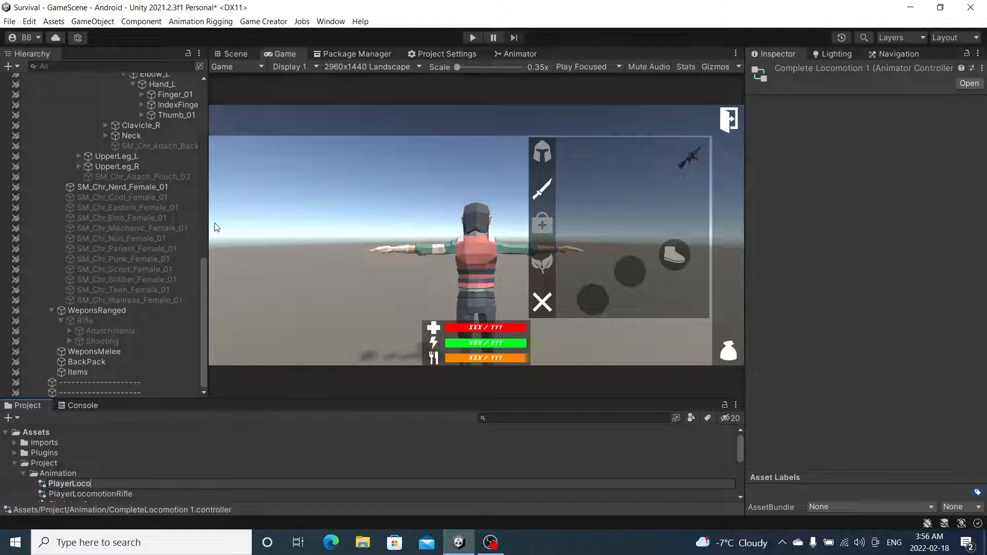
key(Return)
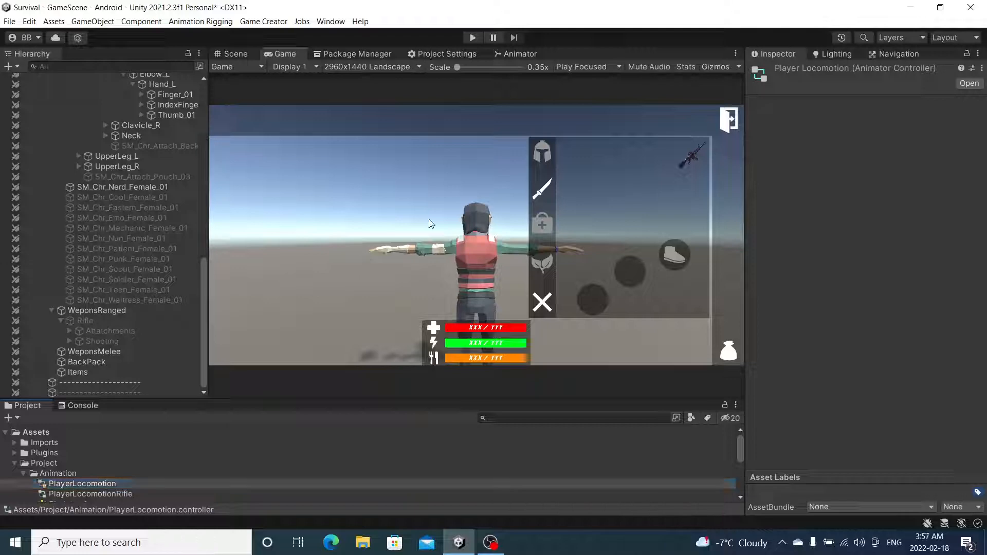
Restore the inventory's starting state by deactivating WeaponOpened and the Inventory panel and activating ButtonWeapon.
scroll(57, 231, up, 10)
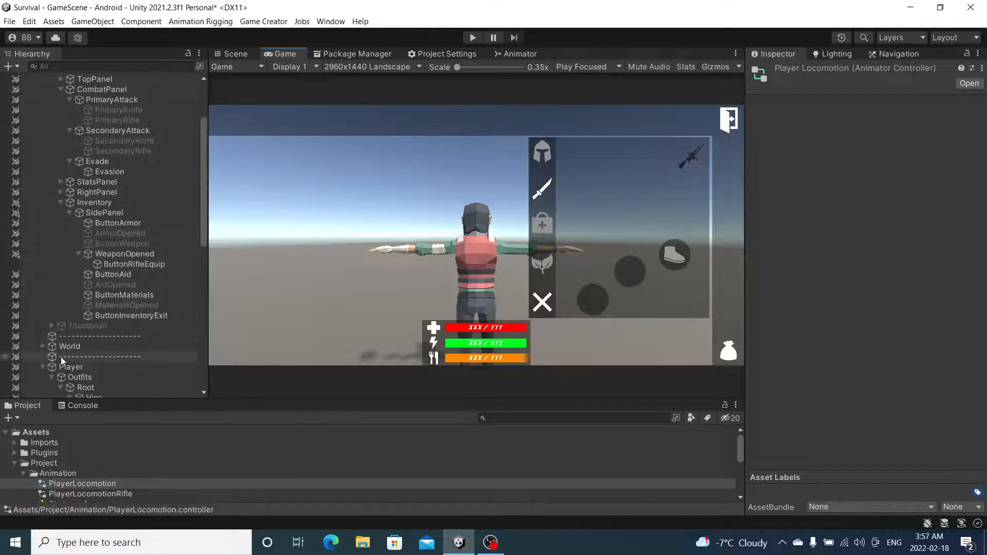
scroll(62, 308, up, 3)
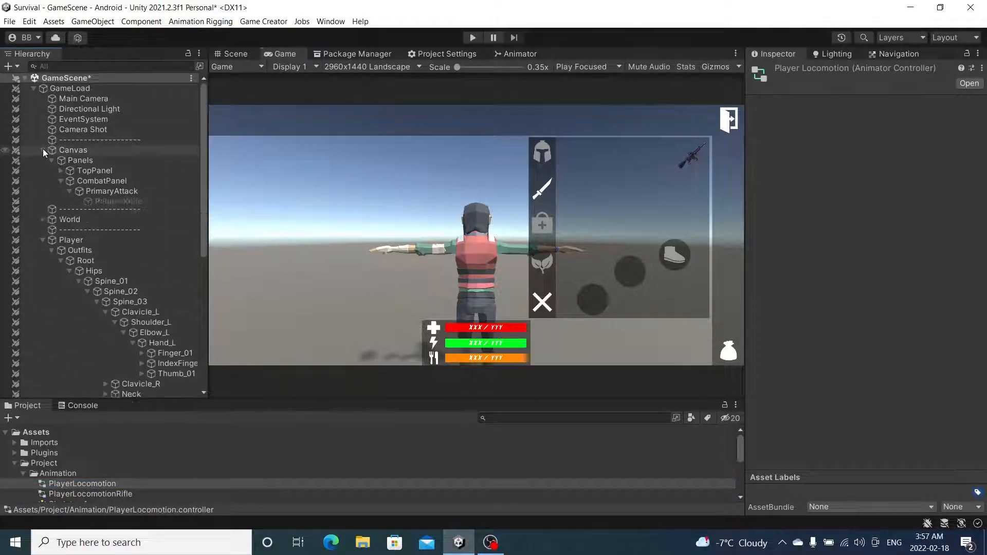
click(76, 294)
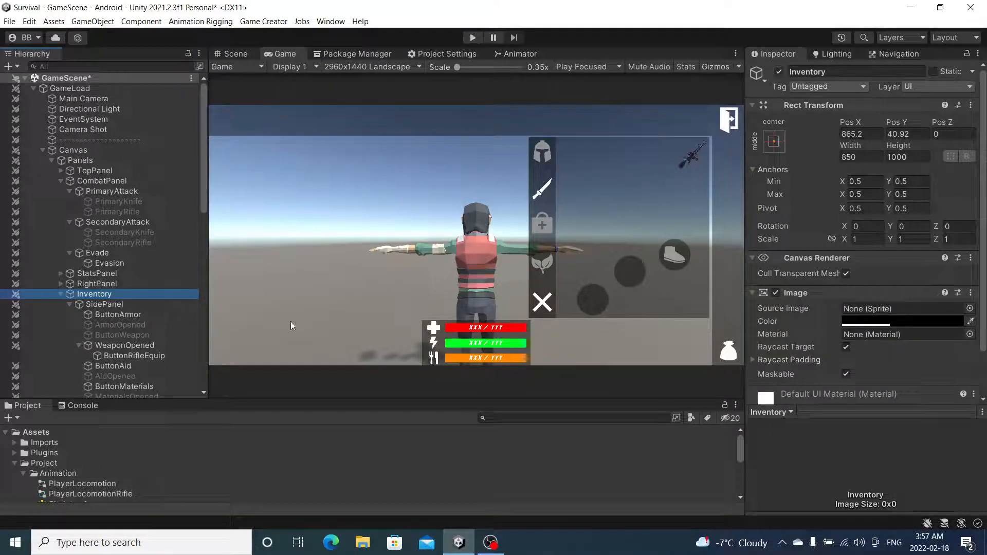
click(79, 346)
click(122, 347)
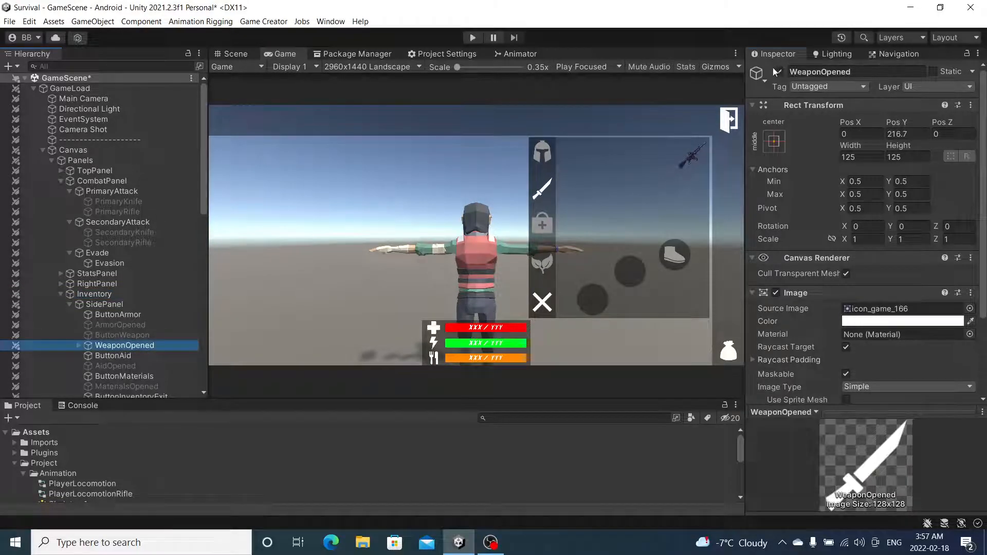
click(160, 336)
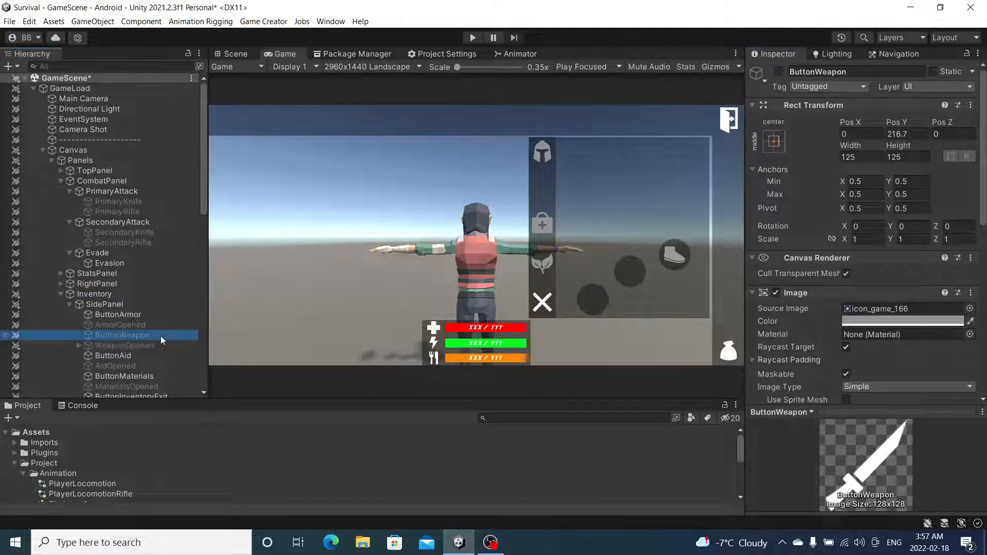
click(780, 71)
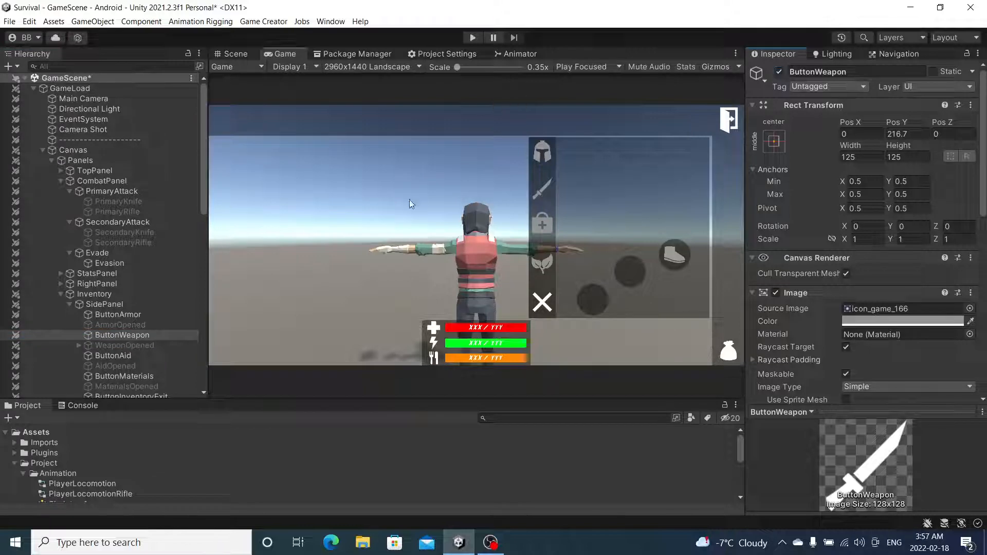
click(103, 294)
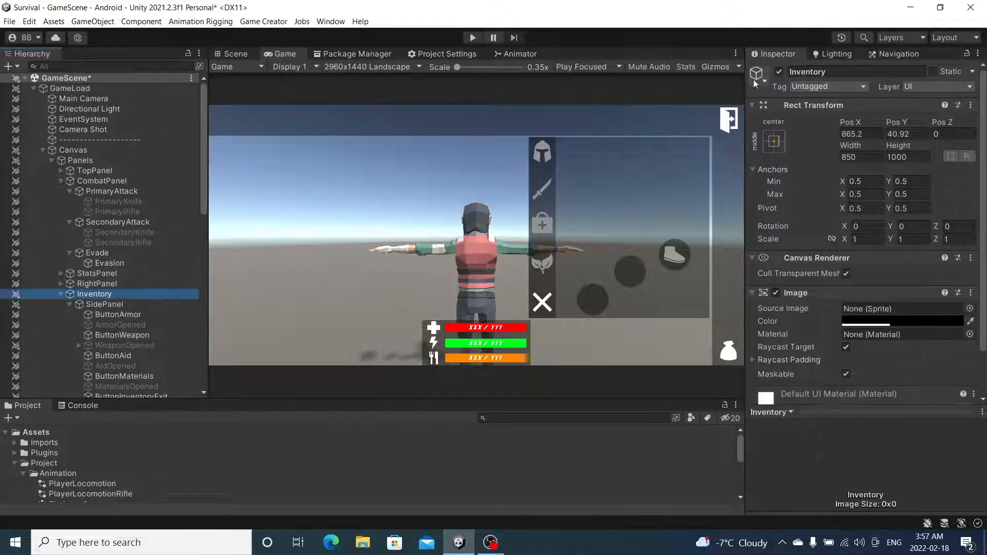
click(779, 72)
Run the game, equip the rifle from the inventory's weapon section, and test the rifle attack after closing the inventory.
click(473, 38)
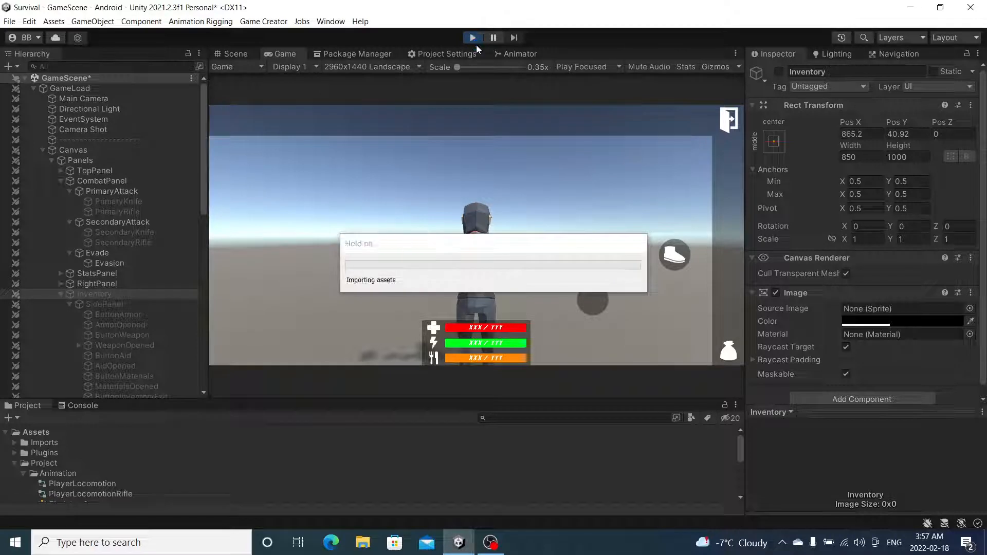
mouse_move(279, 291)
mouse_down()
mouse_move(260, 283)
mouse_move(288, 308)
mouse_up()
click(729, 351)
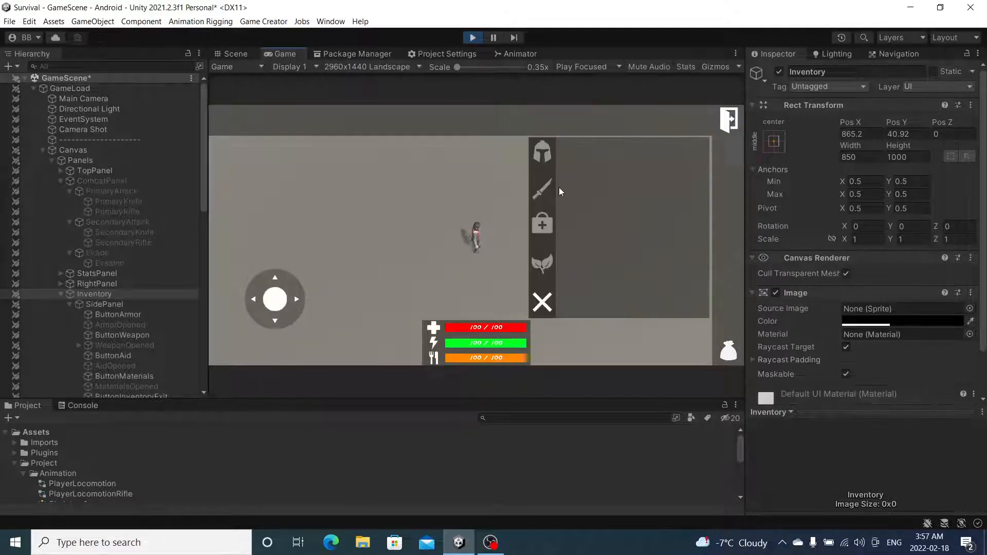
click(543, 188)
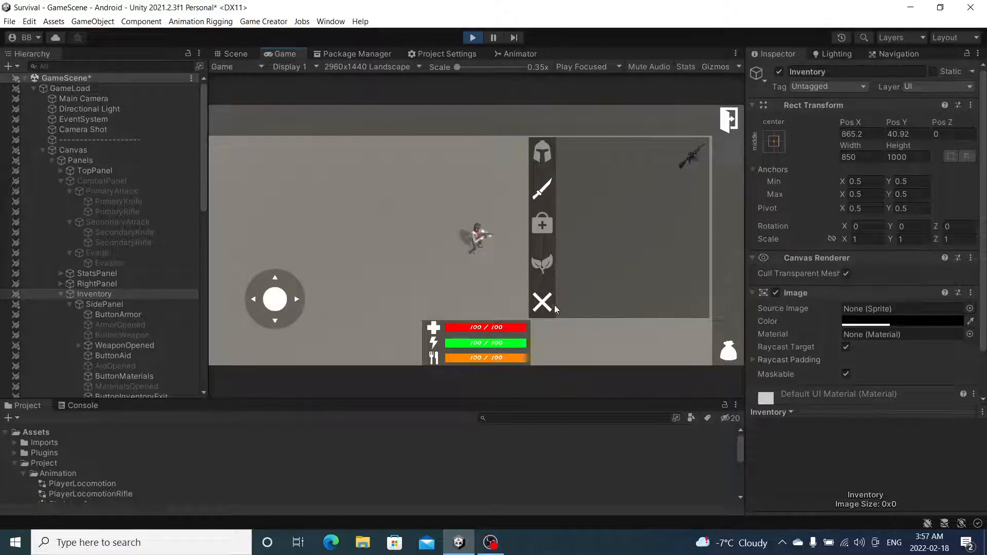
click(554, 305)
click(602, 301)
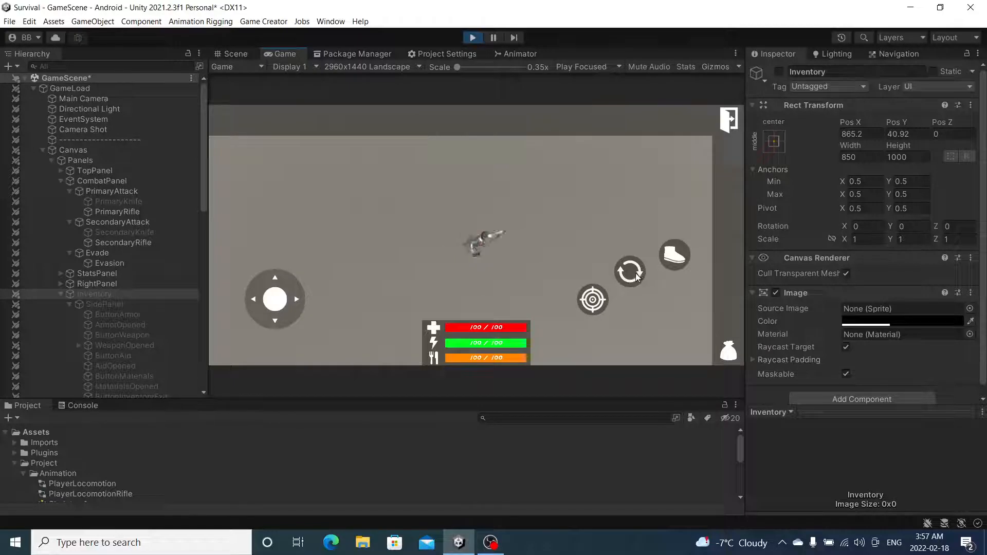
Reopen and close the in-game inventory, test moving and firing with the rifle, and stop the game.
click(728, 352)
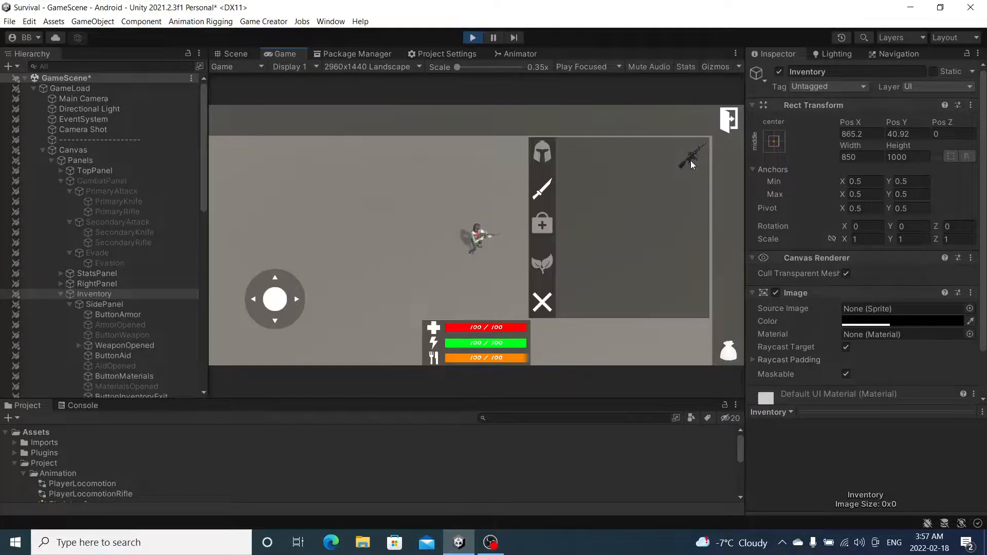
click(542, 303)
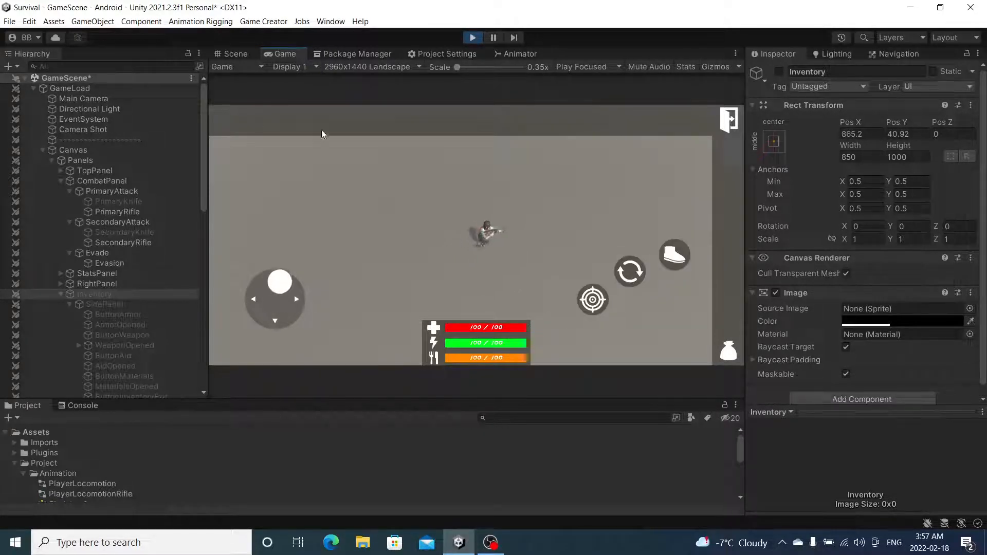
drag(144, 201, 599, 308)
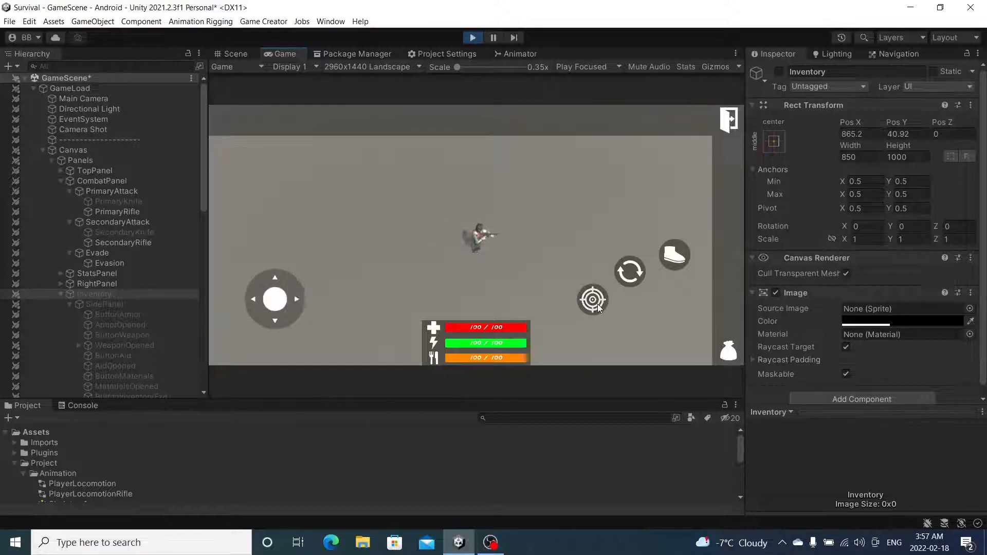
click(596, 306)
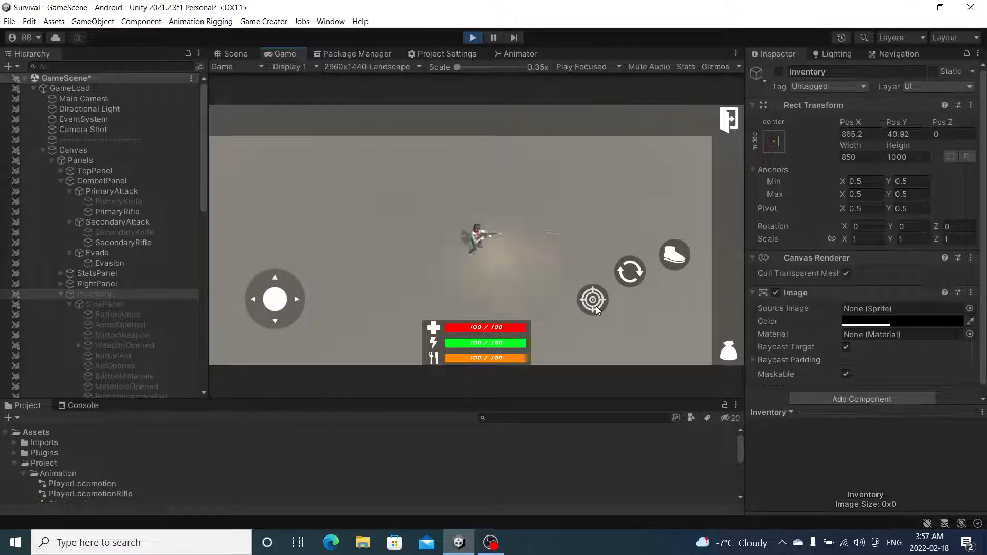
click(472, 39)
click(491, 544)
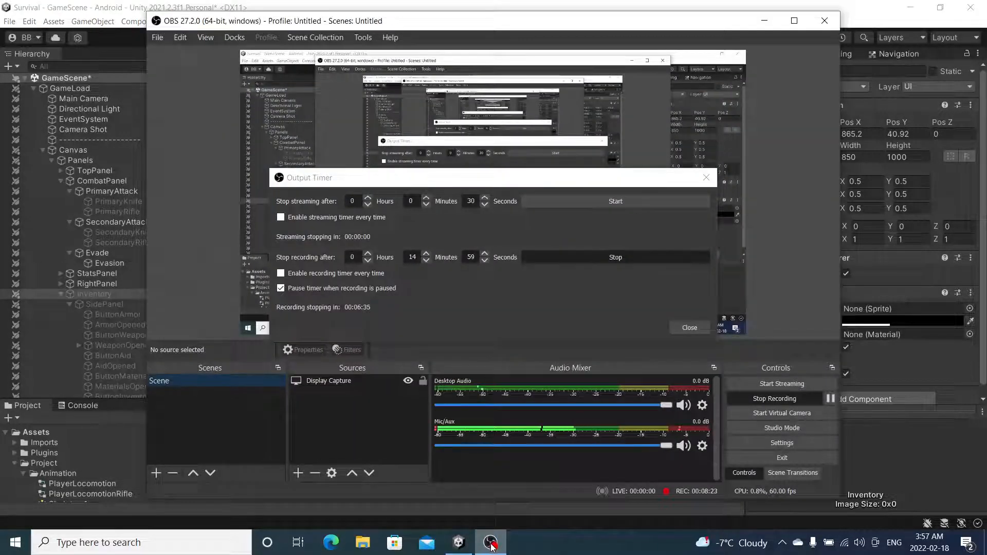
click(491, 544)
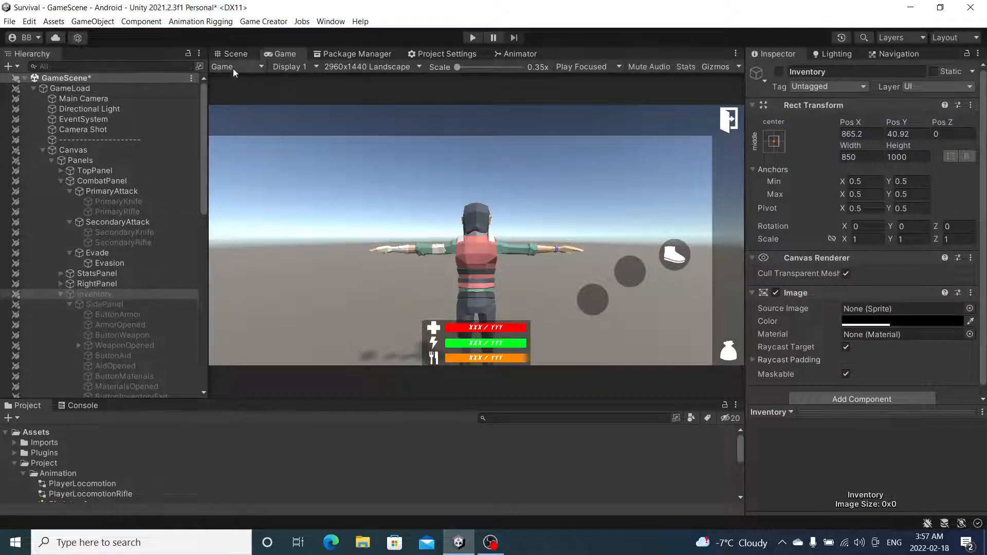
Collapse the PrimaryAttack, SecondaryAttack, Evade, Inventory and Player branches in the scene hierarchy.
click(235, 54)
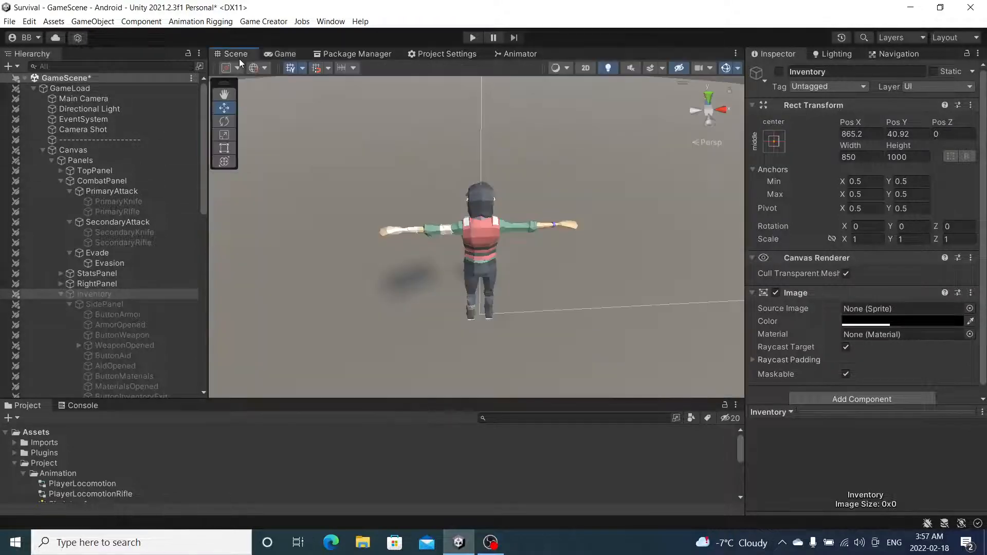
click(71, 307)
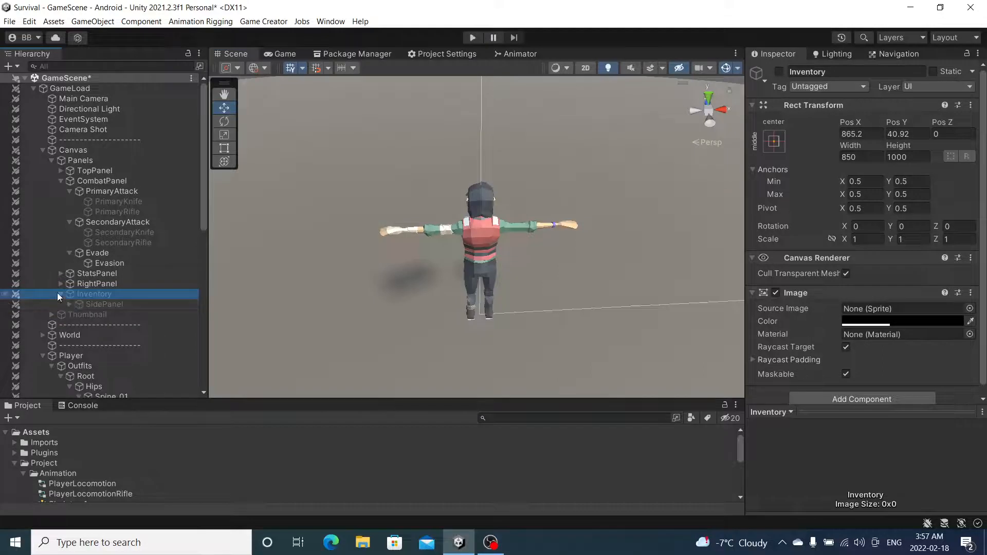
click(282, 55)
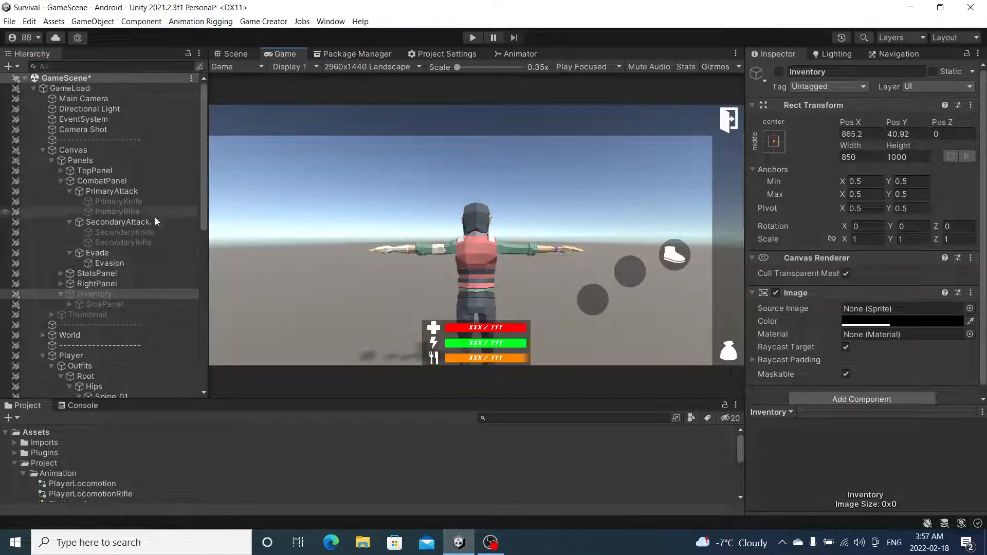
click(70, 192)
click(70, 201)
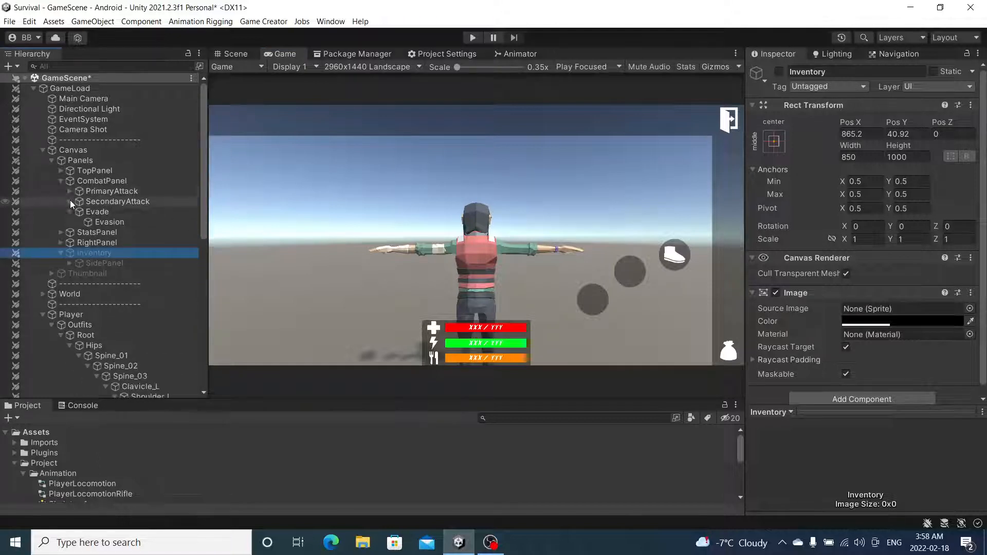
click(70, 211)
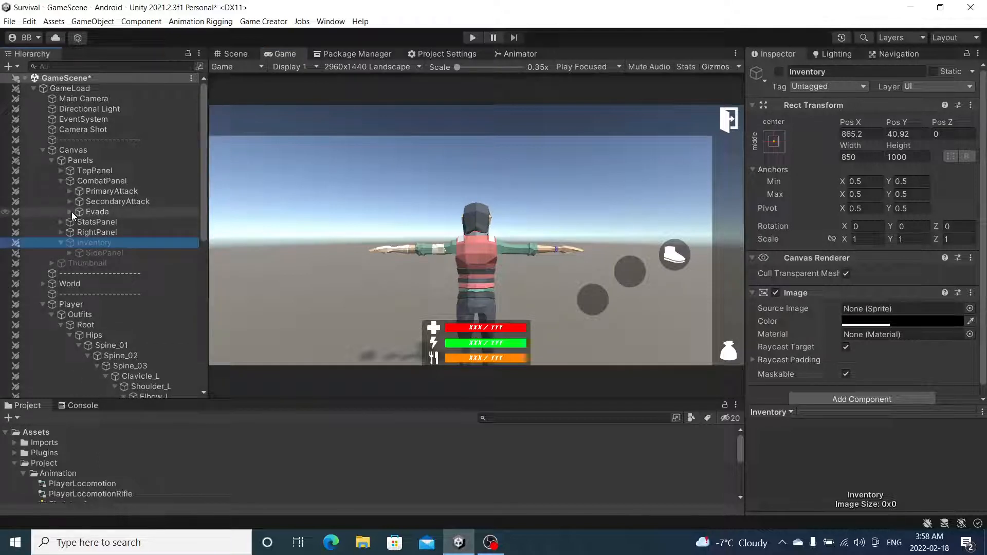
click(60, 243)
click(43, 294)
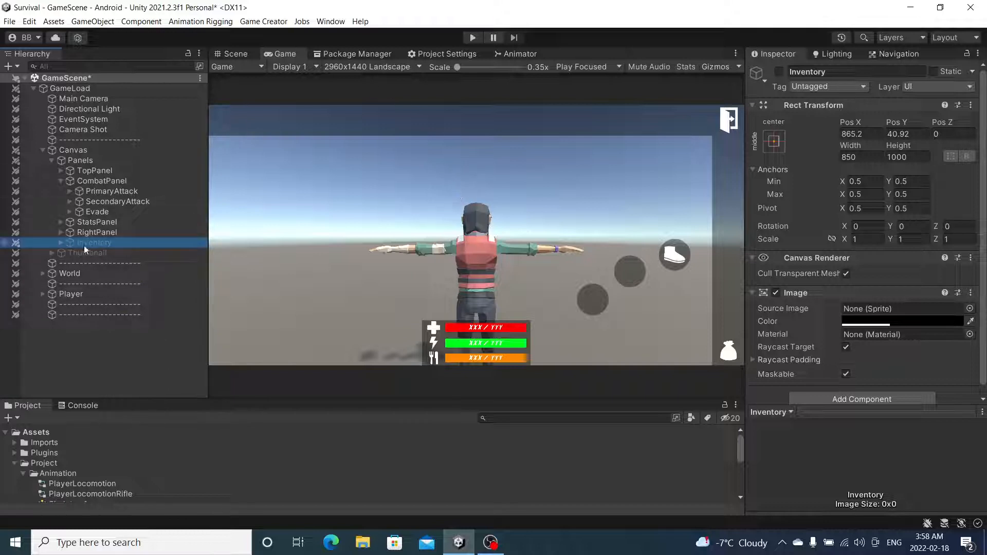
Activate the Inventory object and review the buttons under its SidePanel before collapsing the Canvas branch.
click(779, 71)
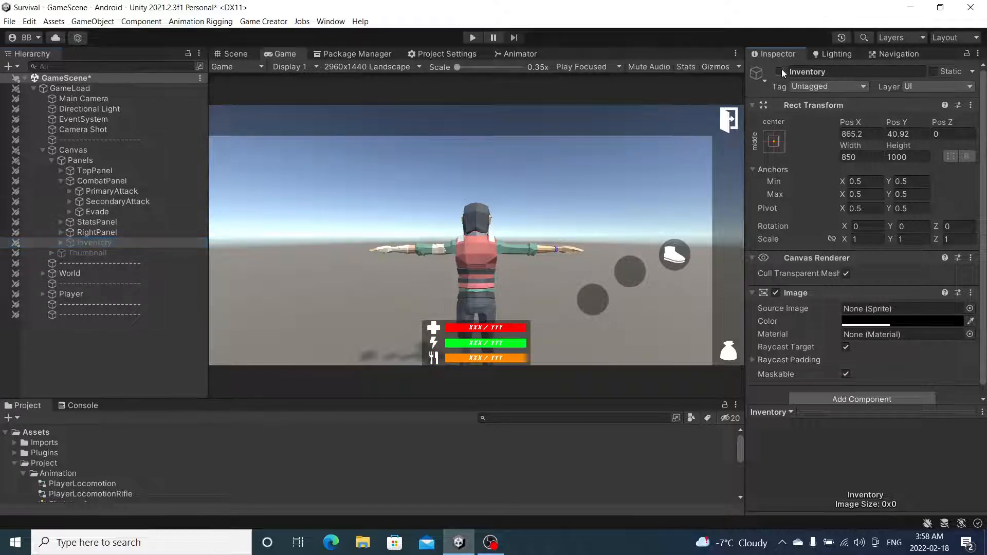
click(62, 243)
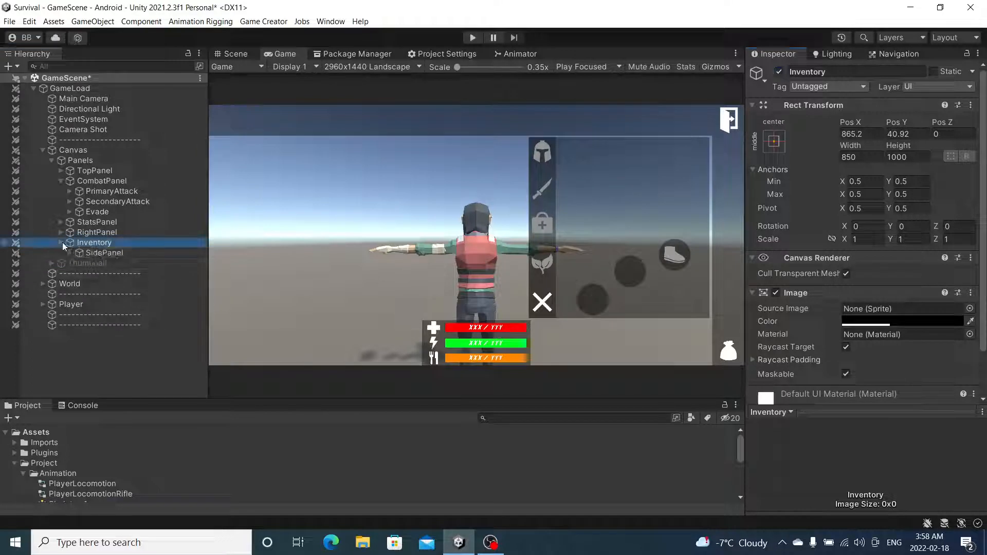
click(70, 253)
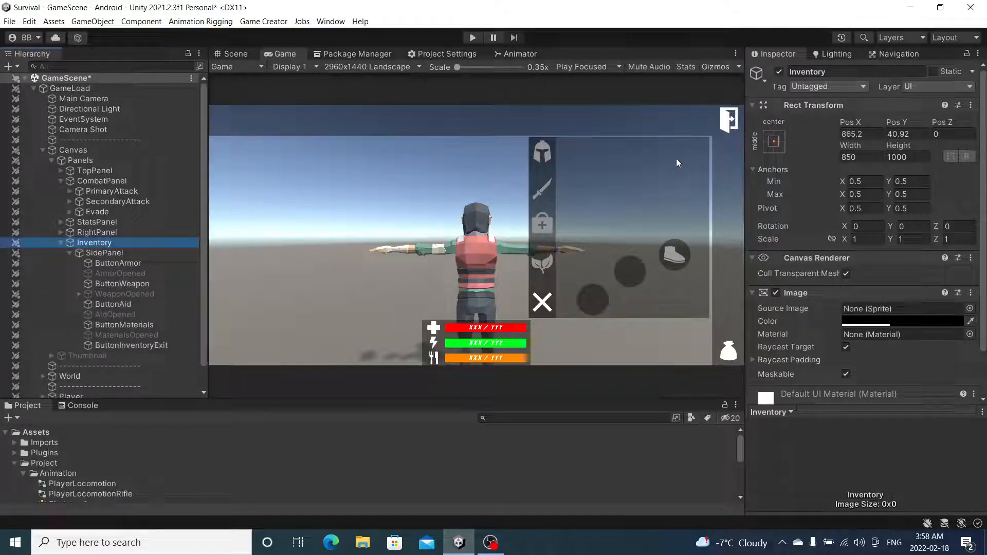
click(62, 243)
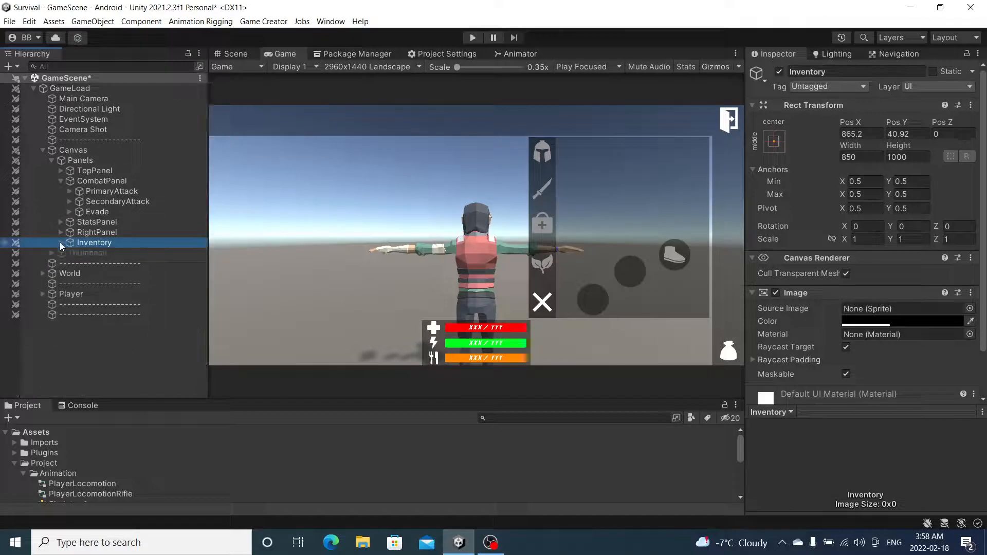
click(42, 150)
Set the start percent of the Player's Rifle attribute to 0 and expand the World object's Floor branch.
click(80, 191)
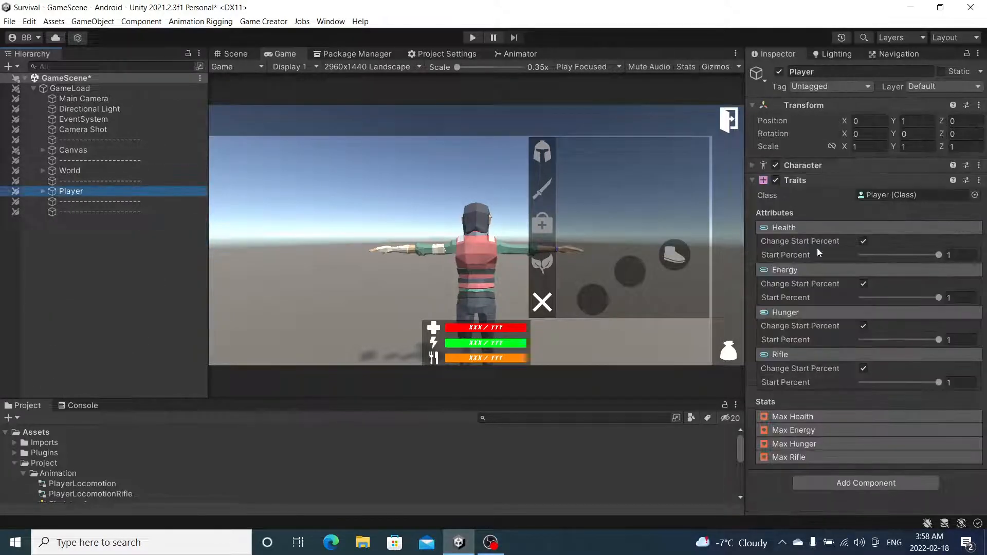
drag(932, 381, 798, 378)
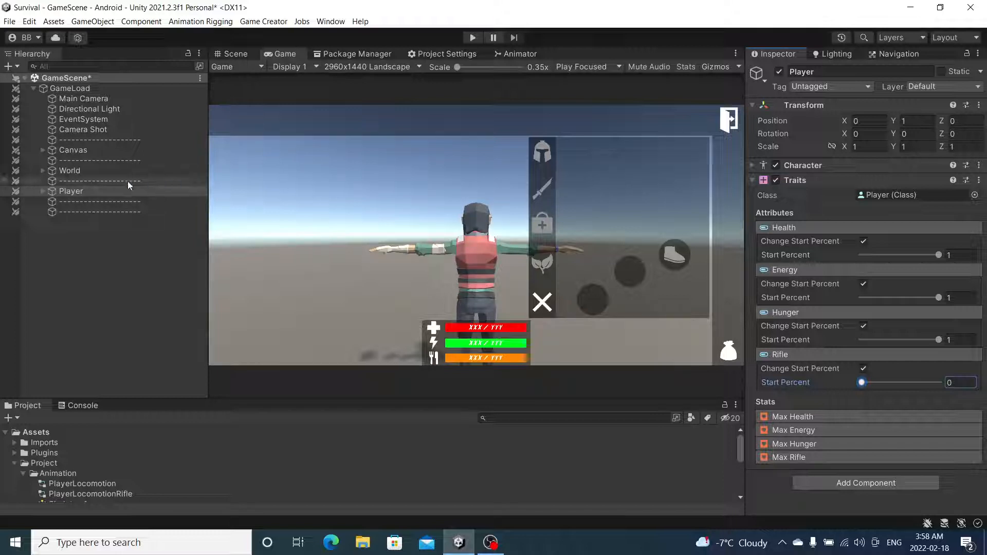
click(42, 171)
click(48, 181)
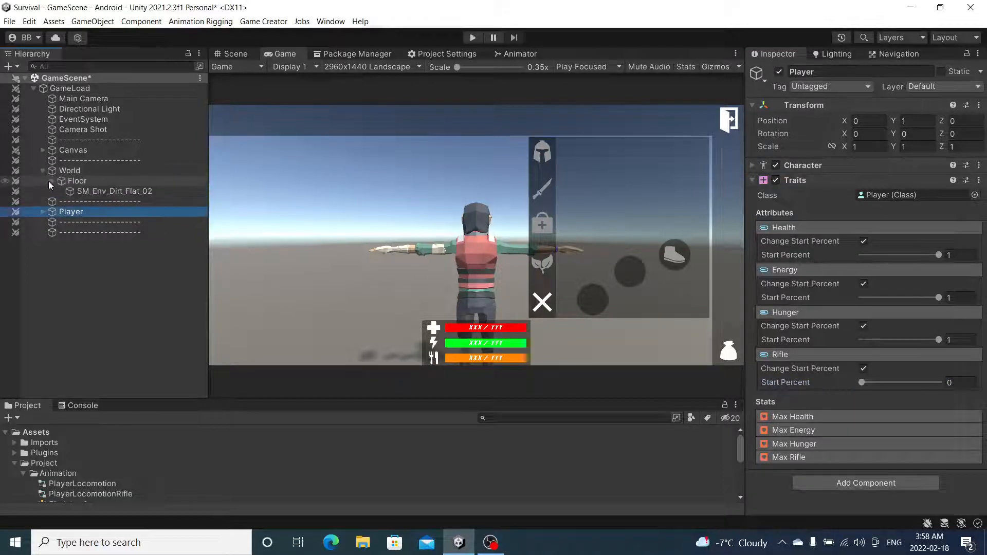
click(864, 382)
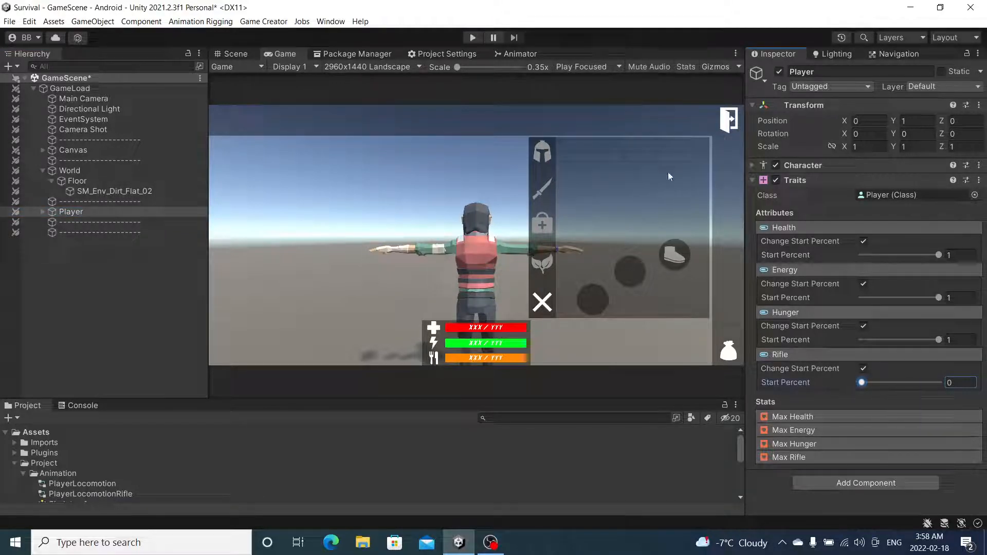
drag(911, 385, 819, 385)
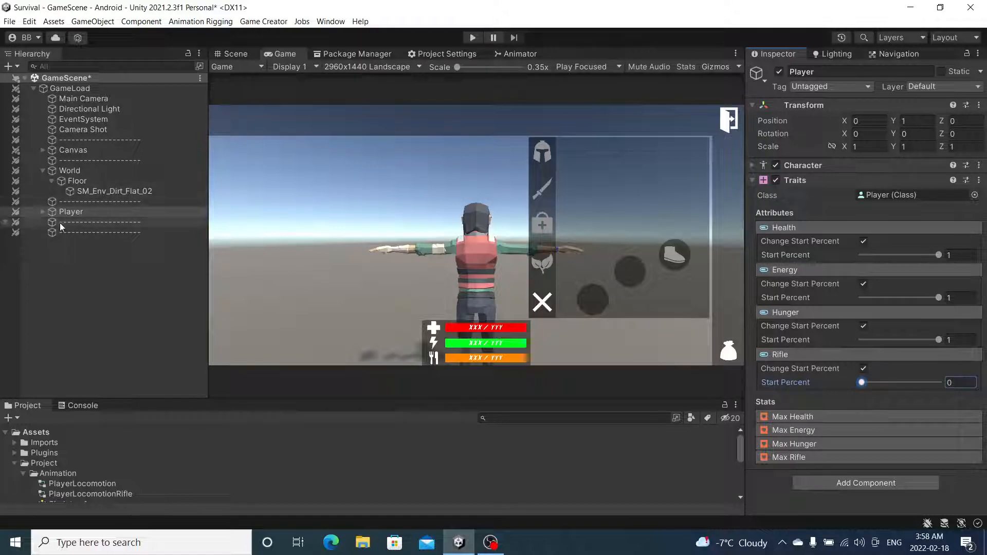
Expand the Player branch, select the Rifle object under WeponsRanged and collapse its two existing Trigger components.
alt+click(43, 211)
scroll(67, 226, down, 4)
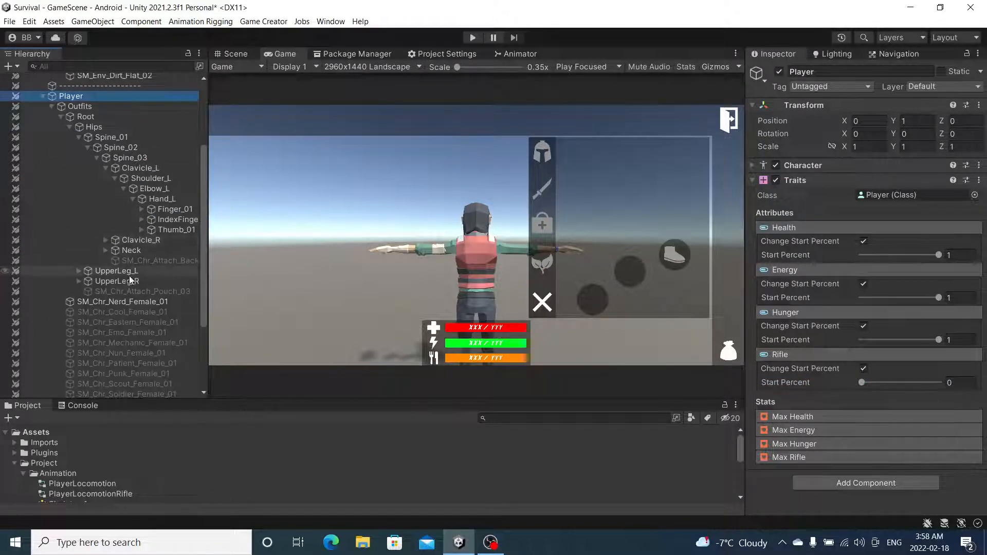
scroll(131, 275, down, 8)
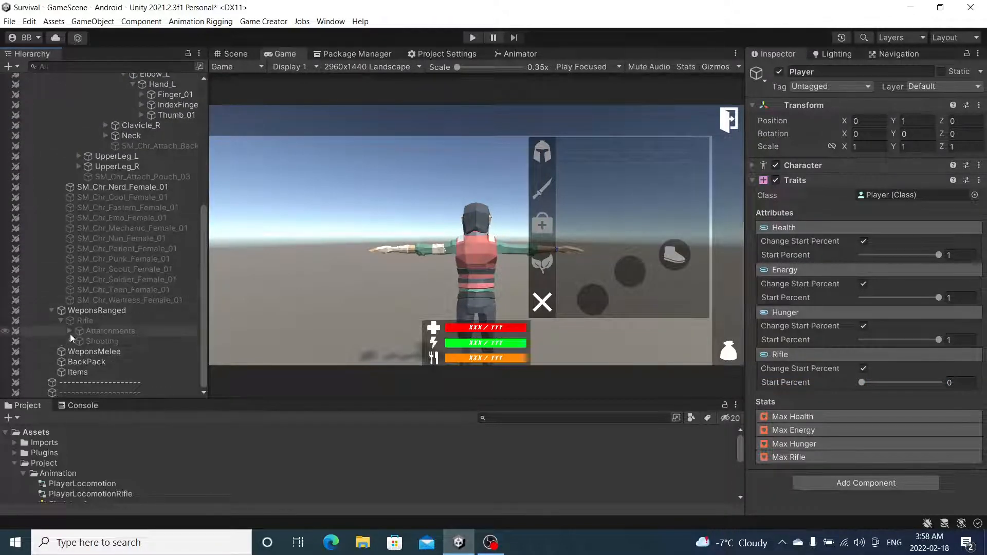
click(86, 322)
click(884, 196)
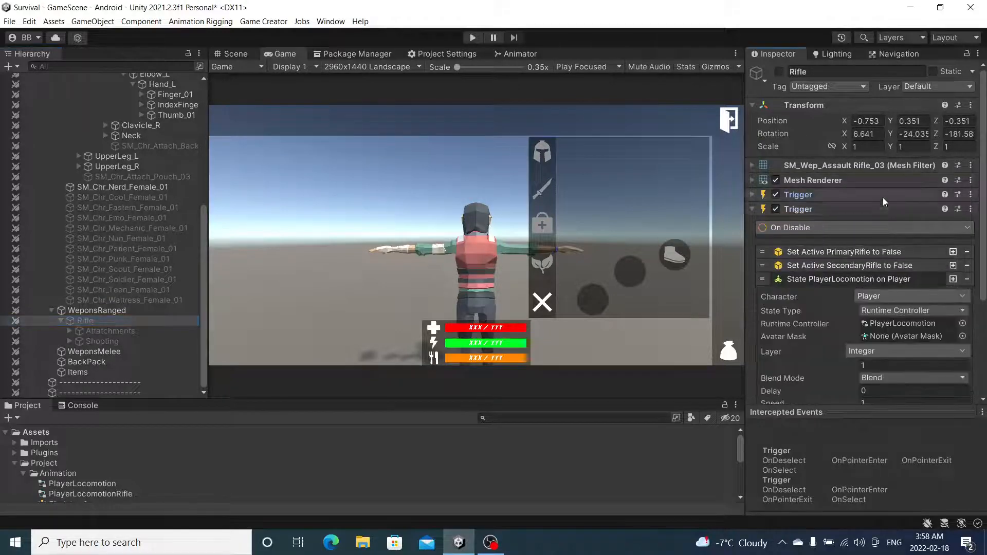
click(865, 211)
Add a new On Start Trigger component to the Rifle object containing a Run Conditions instruction.
click(859, 271)
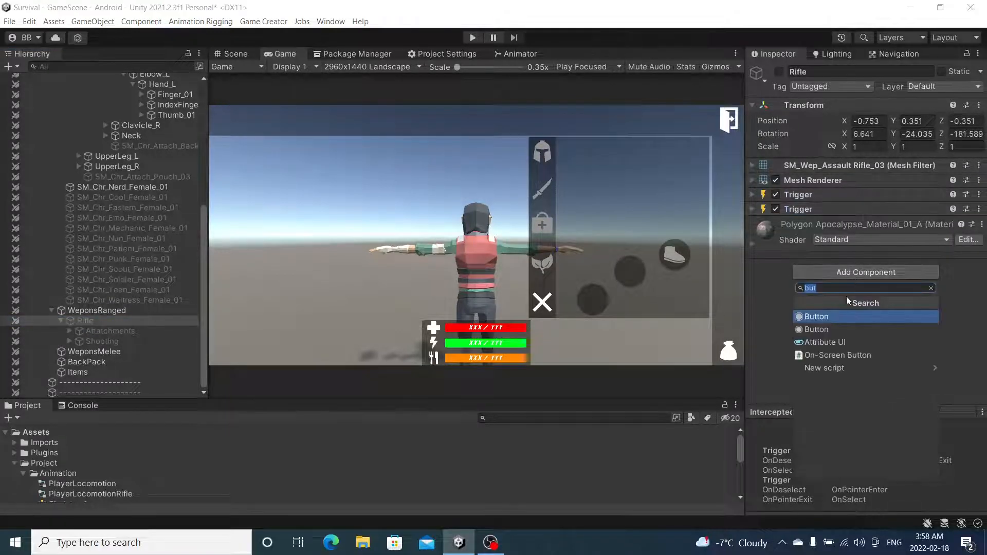
text(trigger)
click(829, 315)
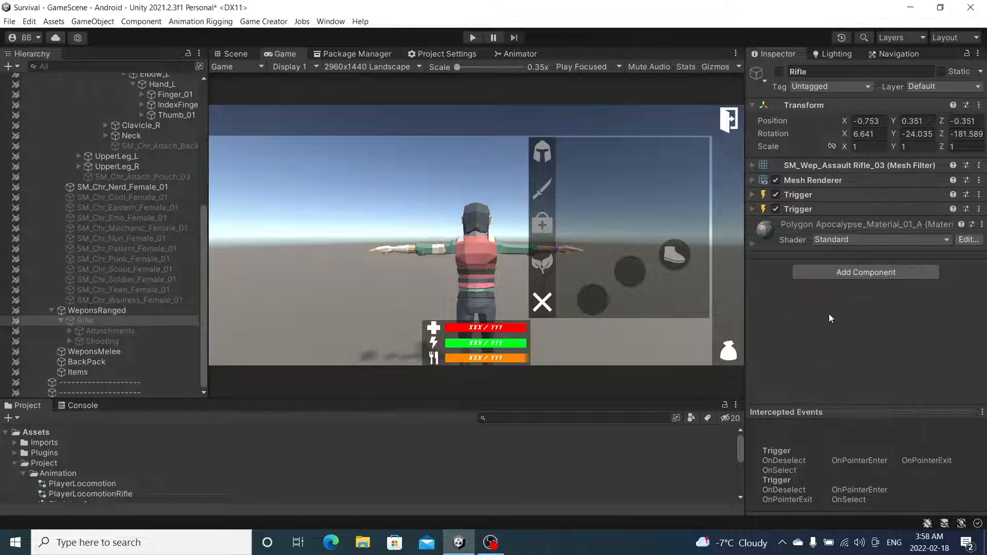
click(822, 223)
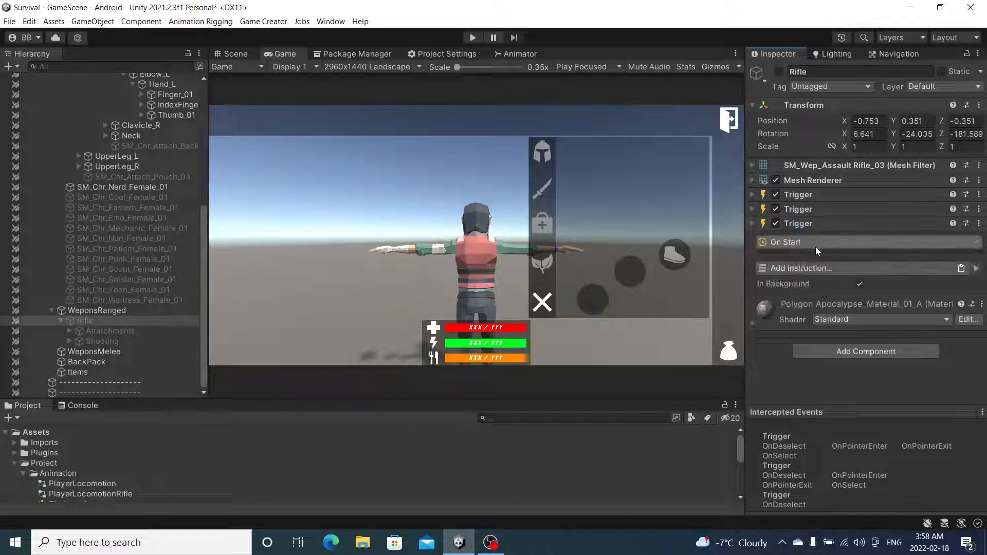
click(817, 269)
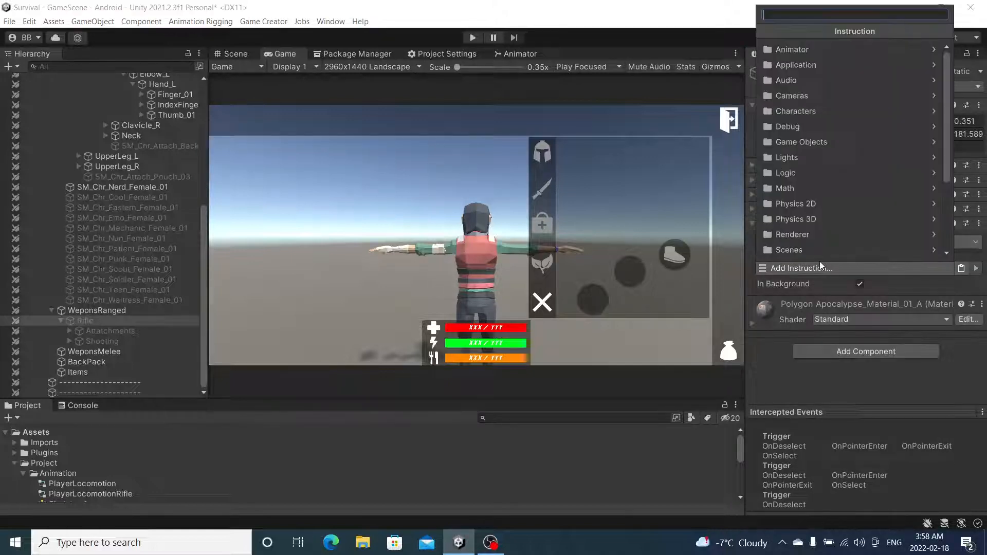
text(run)
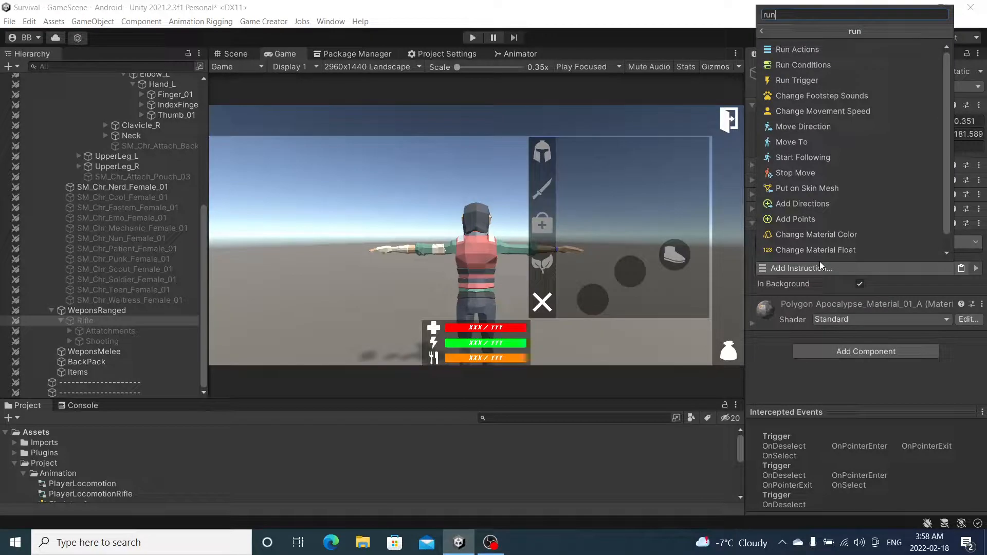
click(806, 52)
Add a Conditions component to the Rifle object and assign it to the On Start trigger's Run Conditions instruction.
scroll(878, 367, down, 2)
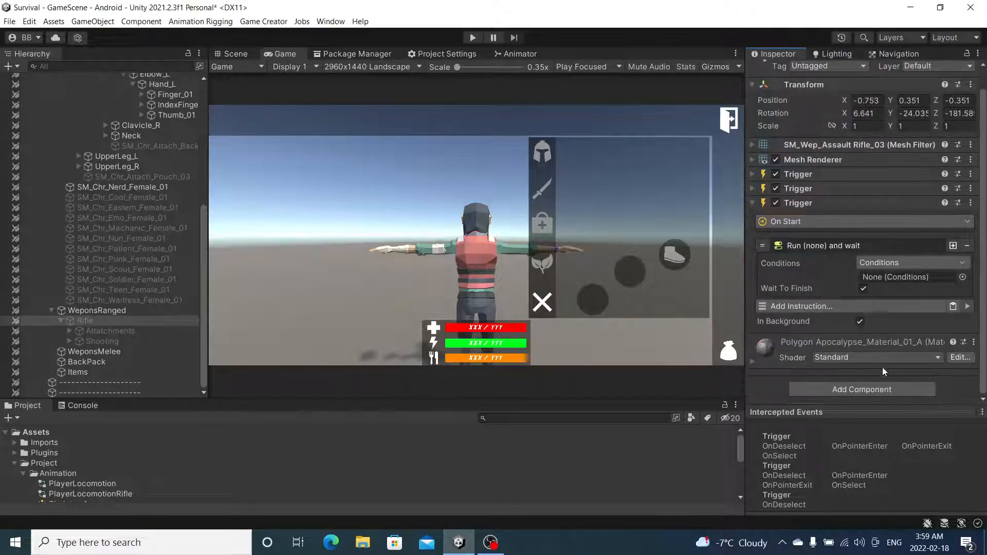
click(875, 388)
text(cond)
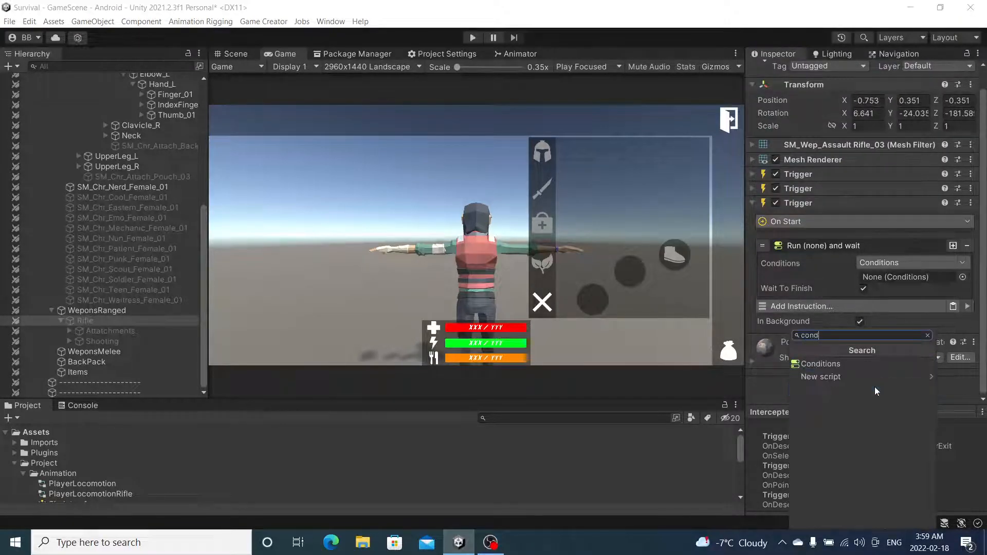
click(877, 366)
scroll(829, 355, down, 6)
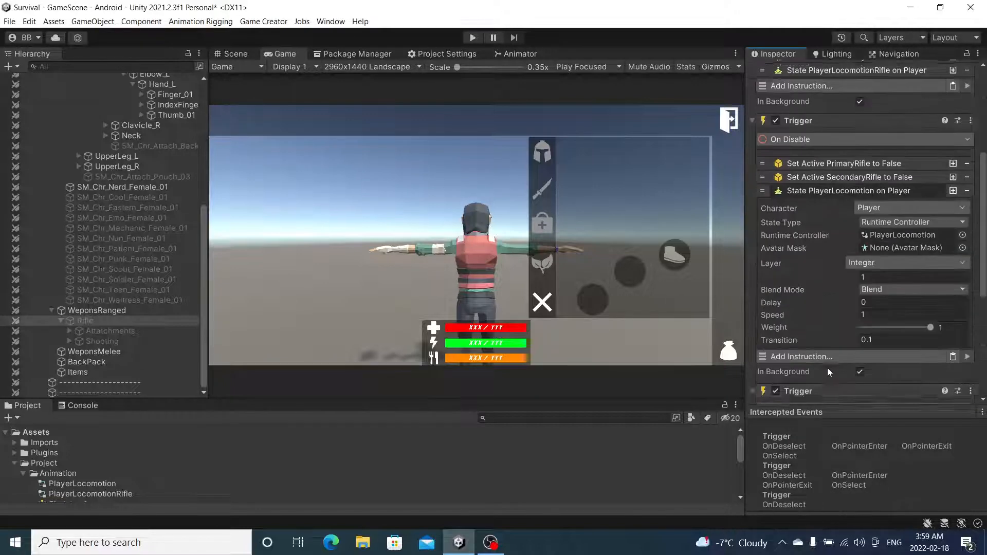
drag(844, 325, 896, 263)
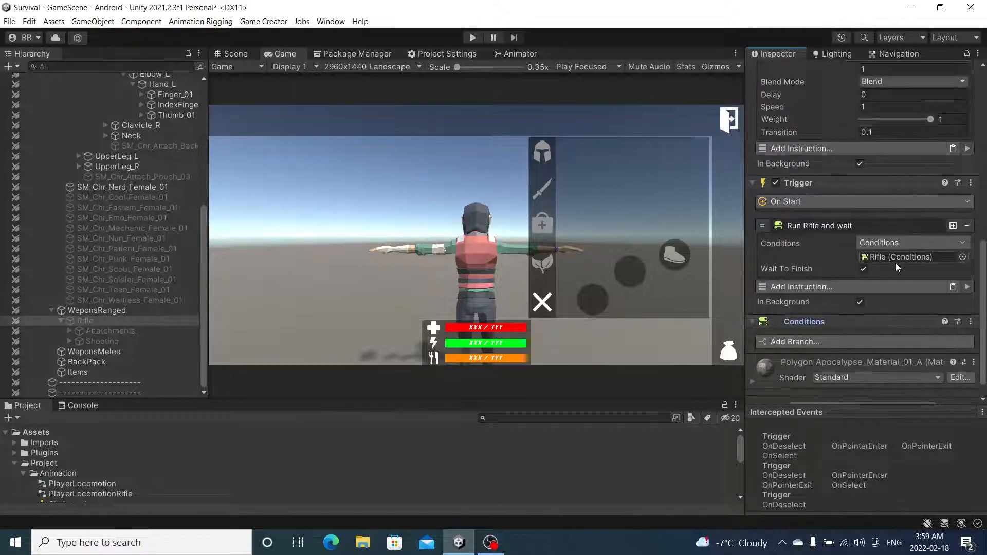
click(881, 226)
Add a branch to the Rifle's Conditions component with a Compare Attribute condition from Stats.
click(801, 324)
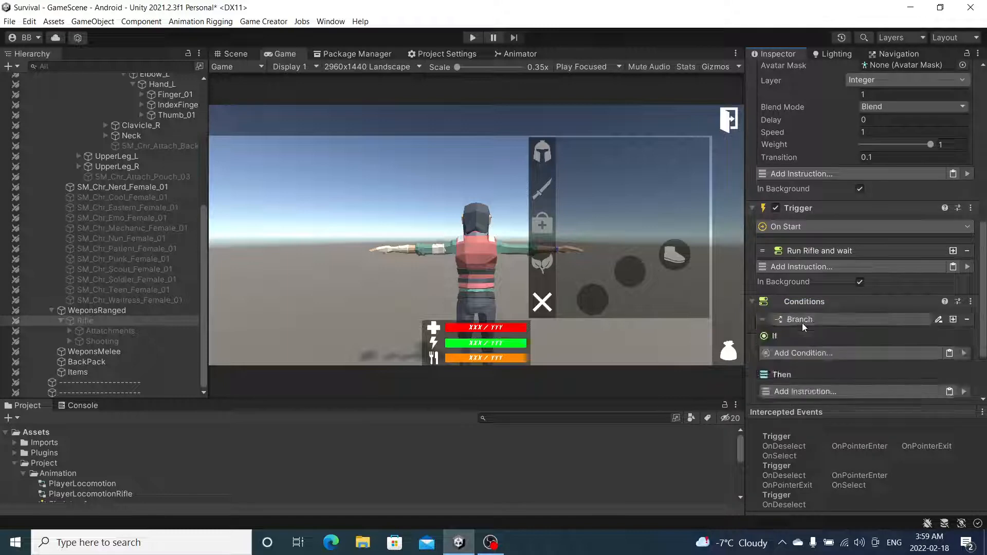
scroll(813, 335, down, 3)
click(824, 263)
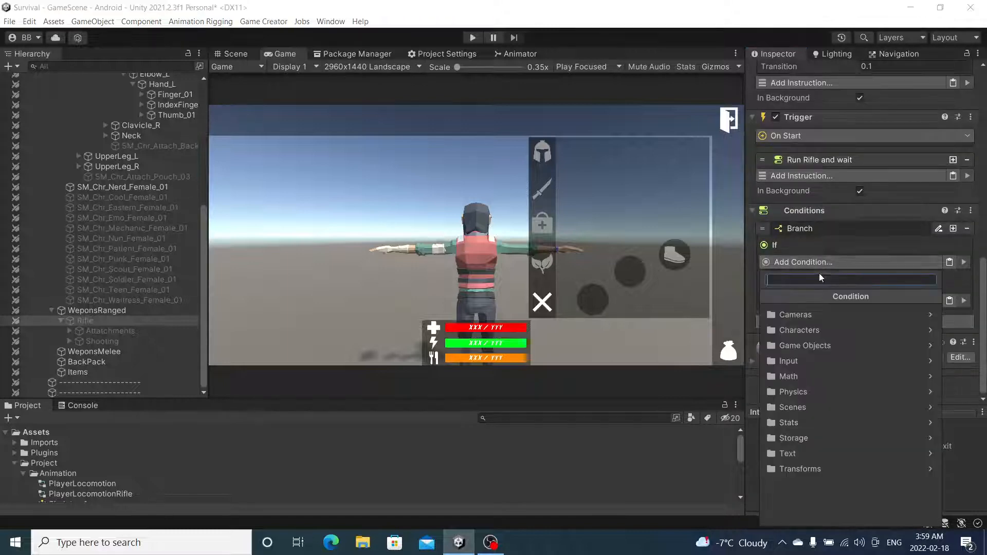
click(807, 422)
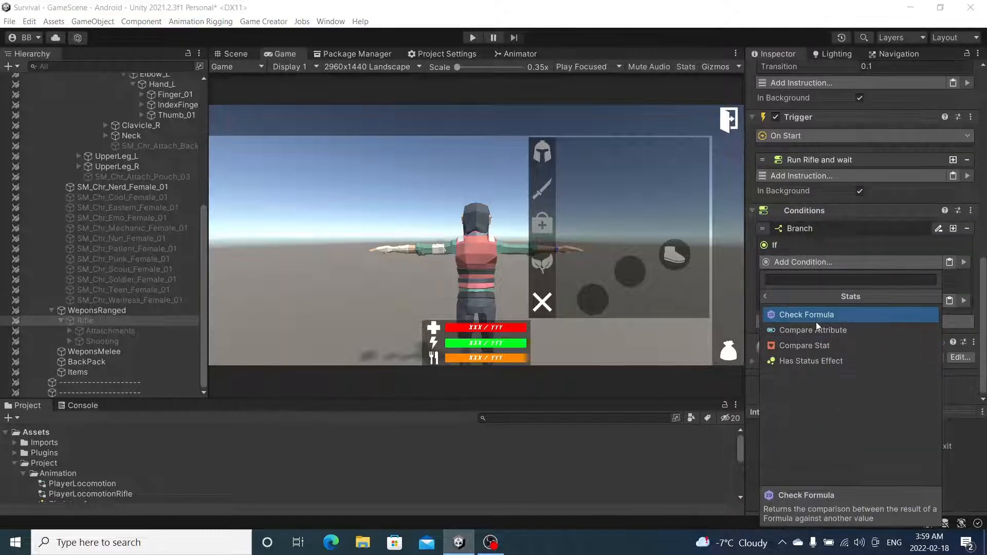
click(812, 331)
Assign the Rifle attribute asset to the condition and set its comparison to Greater than 0 for the Player.
scroll(108, 464, down, 8)
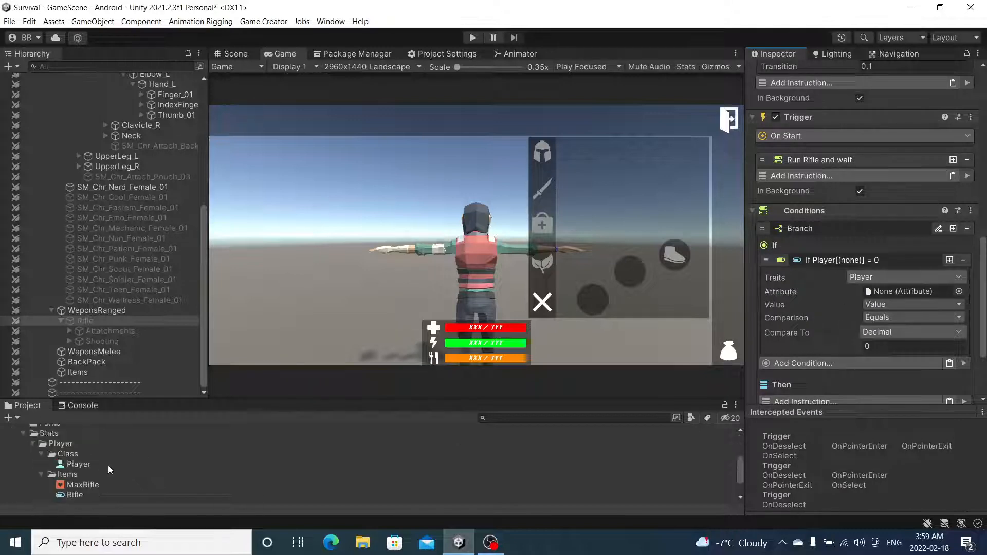
scroll(80, 465, down, 2)
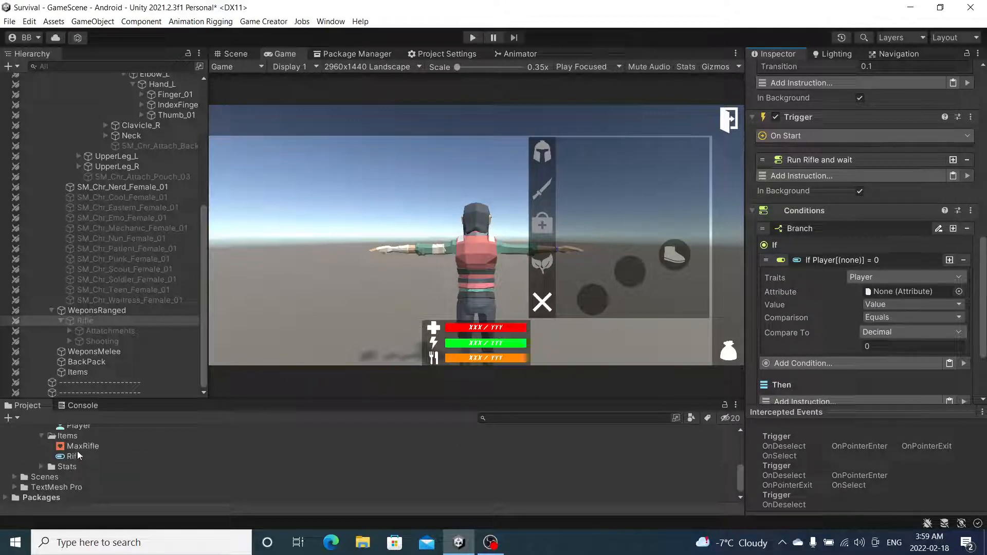
drag(78, 457, 908, 191)
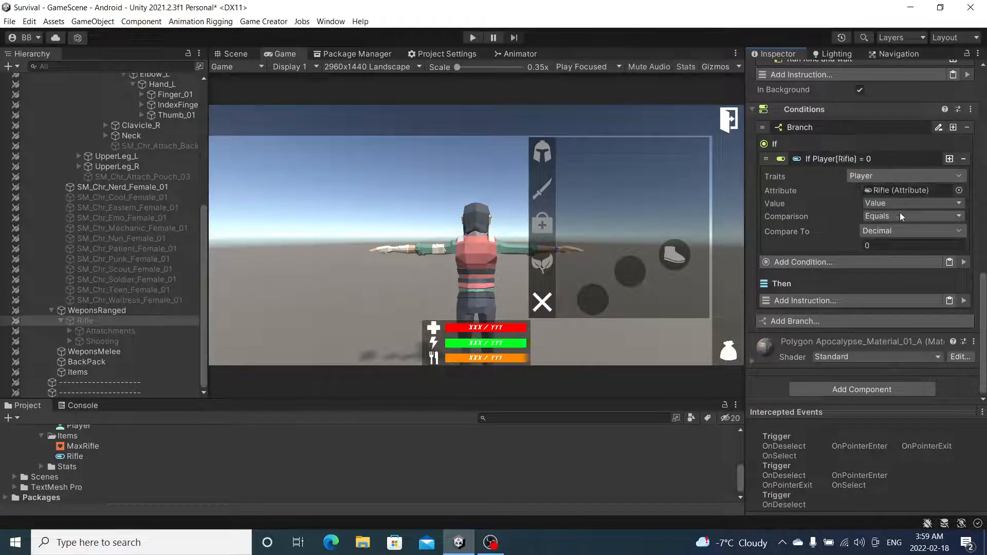
click(899, 216)
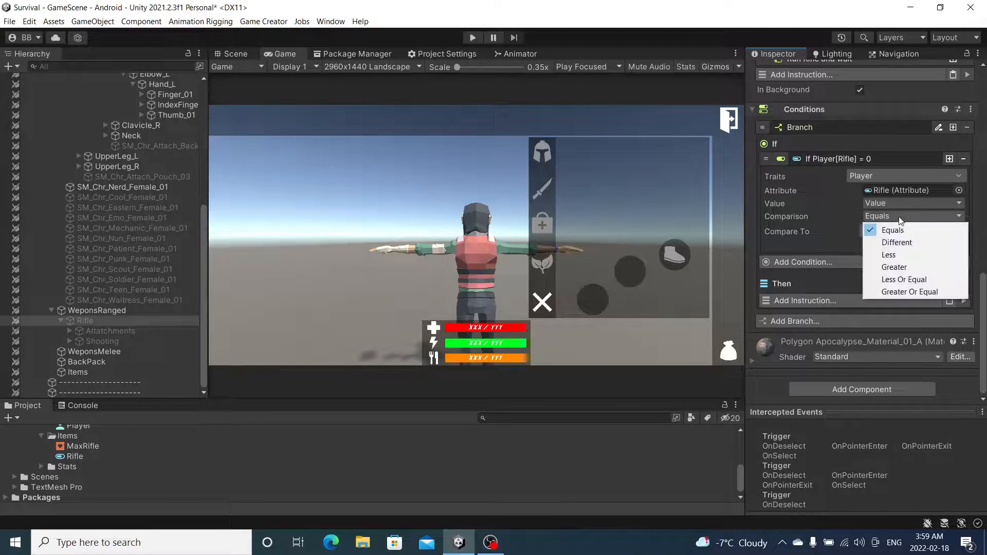
click(895, 266)
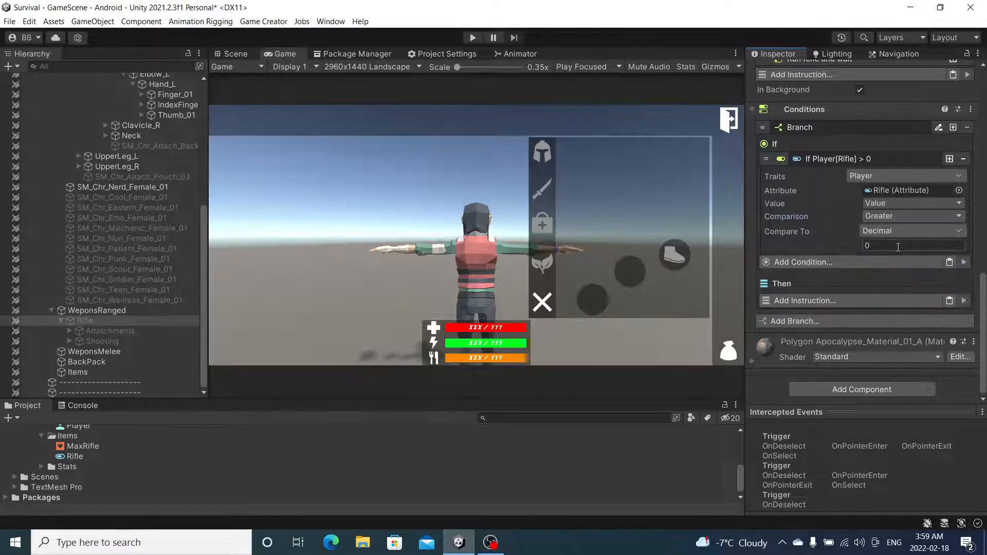
click(869, 159)
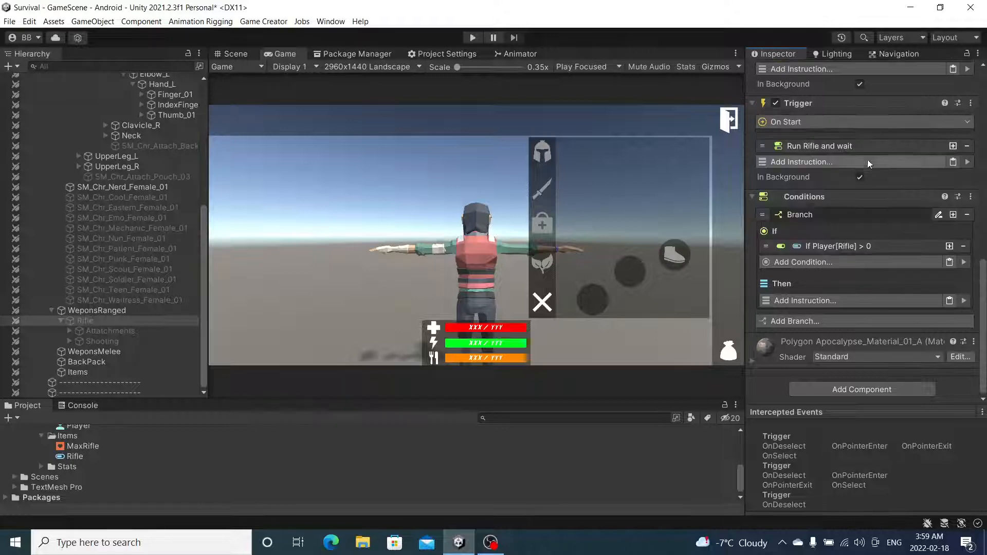
Add a Set Active instruction turning ButtonRifleEquip to True in the branch's Then section, and add a second empty branch.
click(815, 300)
text(set)
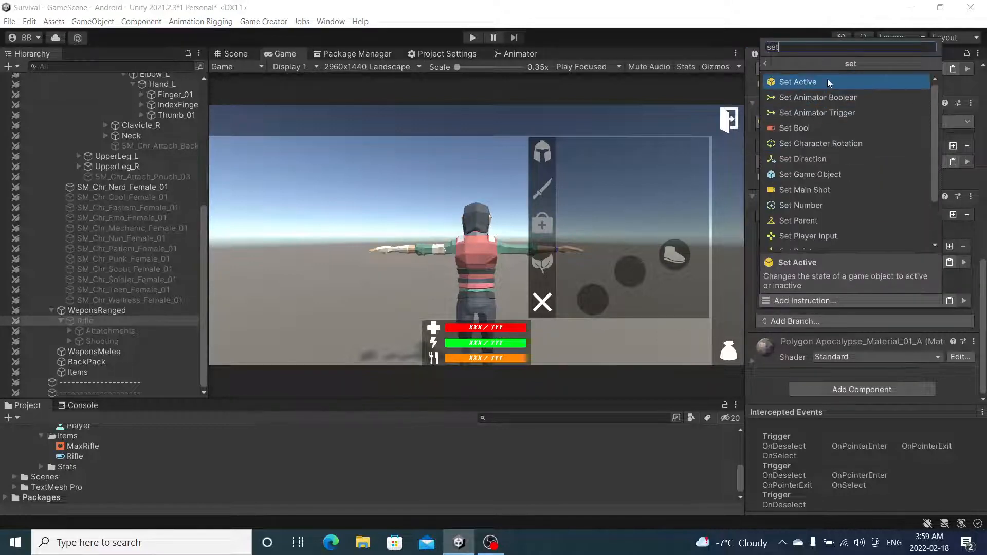
click(829, 81)
scroll(138, 198, up, 5)
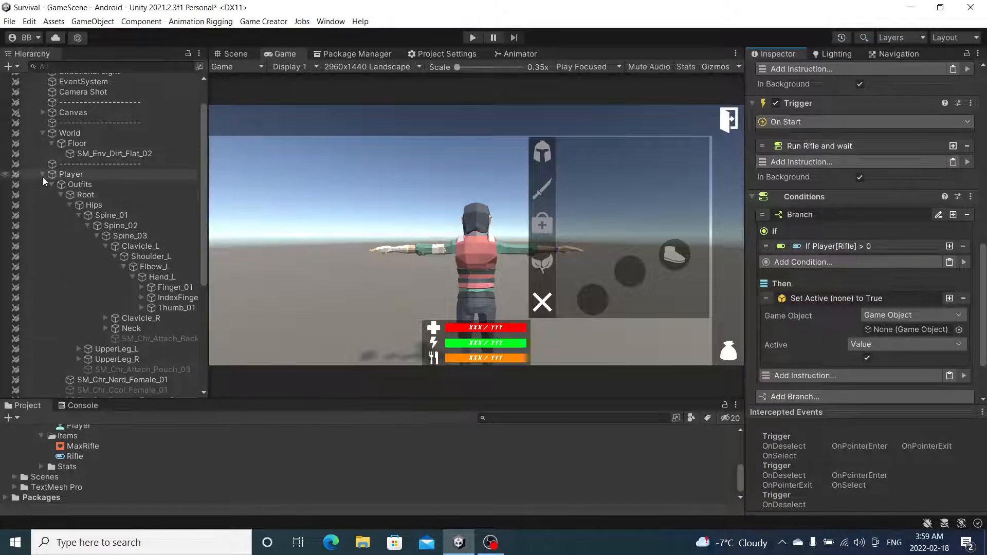
click(43, 112)
click(61, 205)
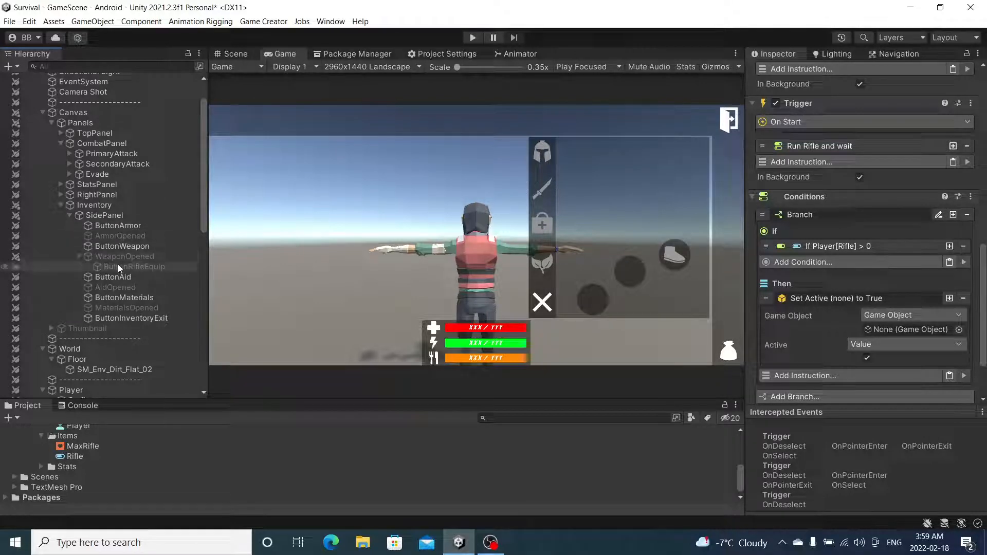
drag(118, 266, 910, 329)
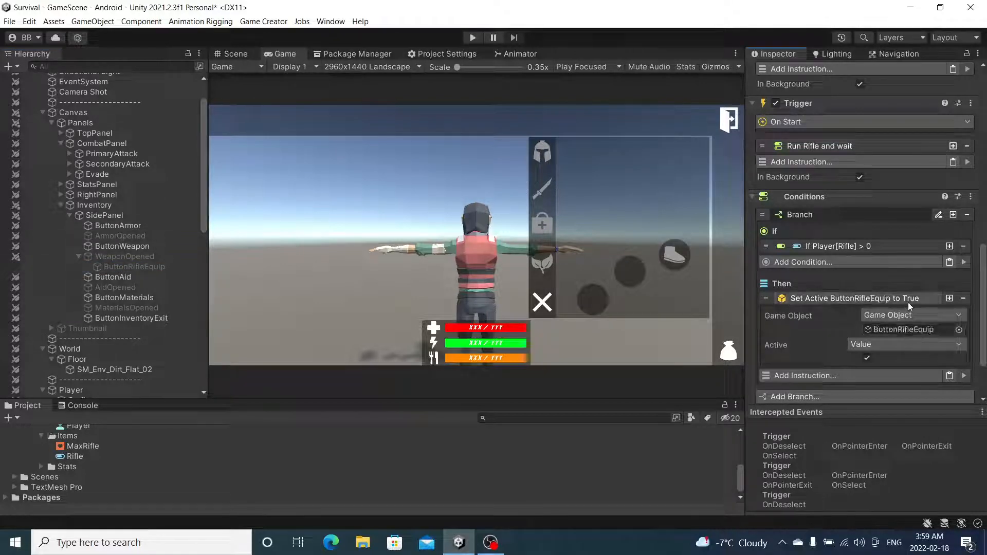
click(908, 301)
scroll(855, 332, up, 3)
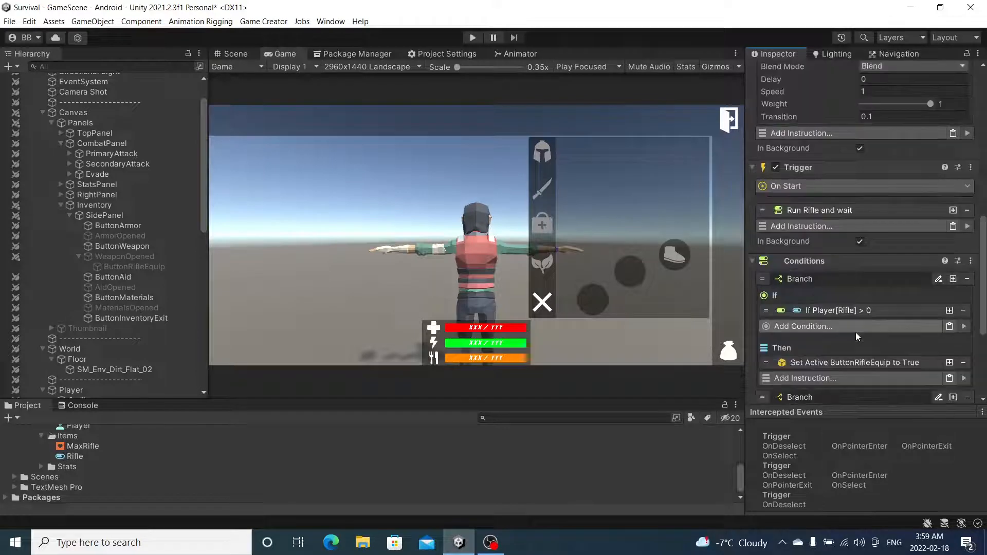
Change the first branch's condition to check that the Player's Rifle attribute is Less than 1.
click(863, 309)
scroll(863, 311, down, 2)
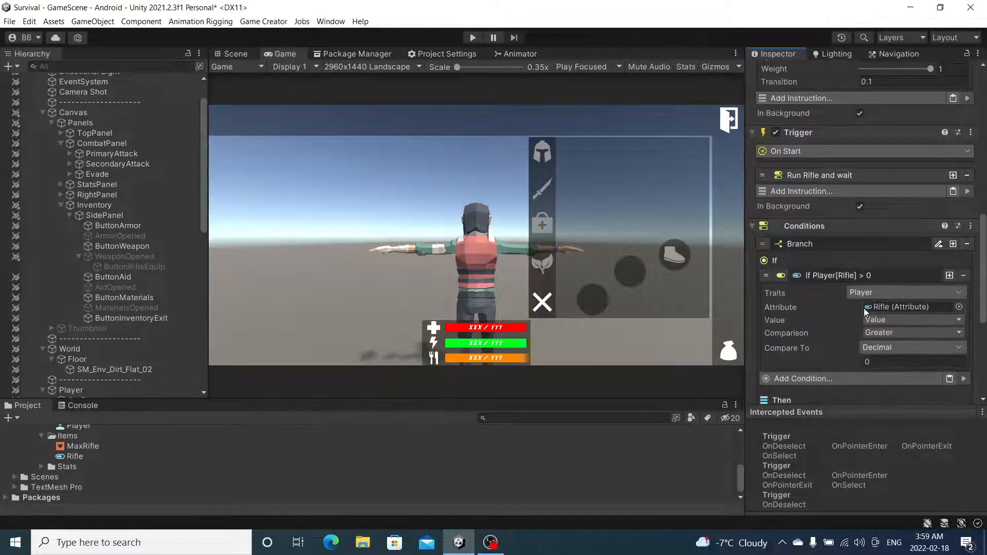
click(882, 333)
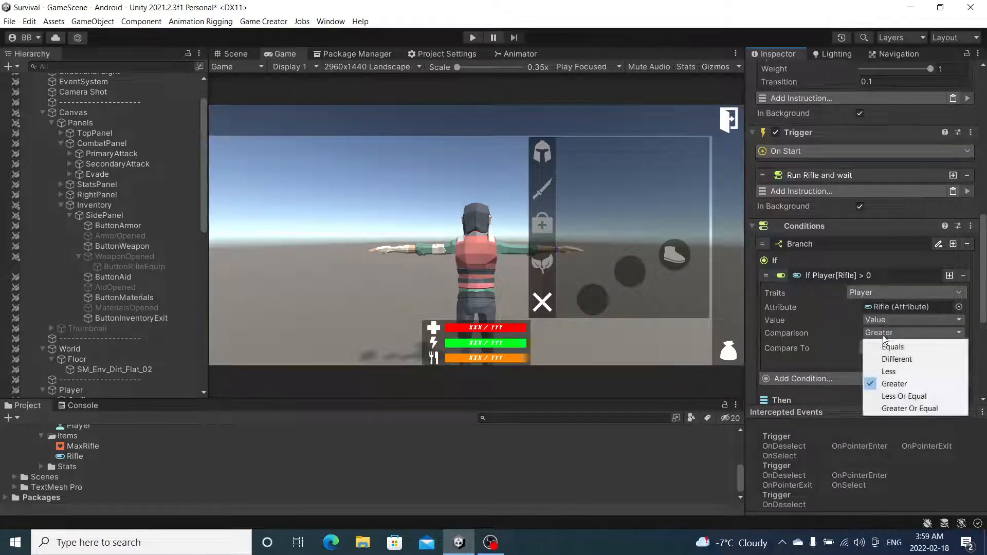
click(888, 371)
click(884, 362)
text(1)
click(849, 277)
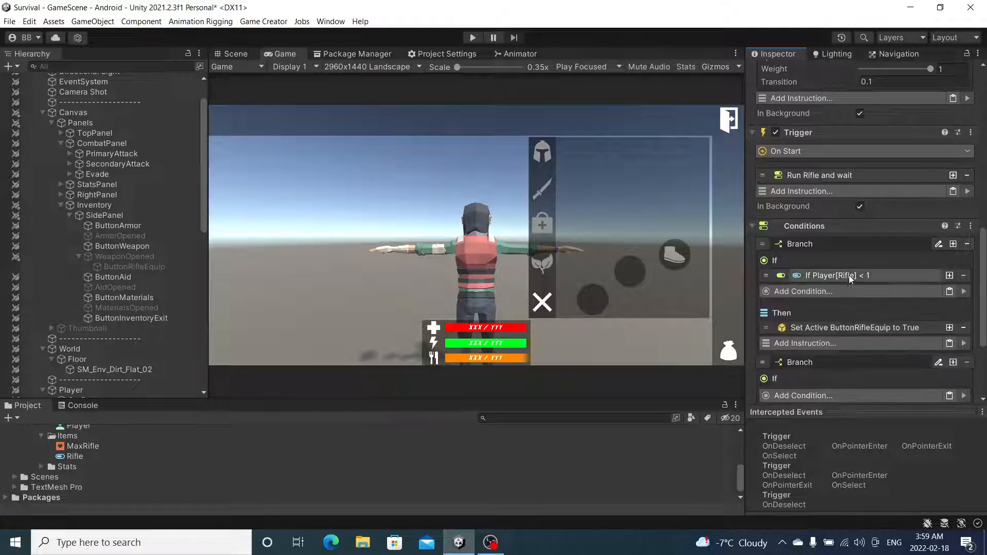
Set the first branch's Set Active instruction for ButtonRifleEquip to False.
click(839, 328)
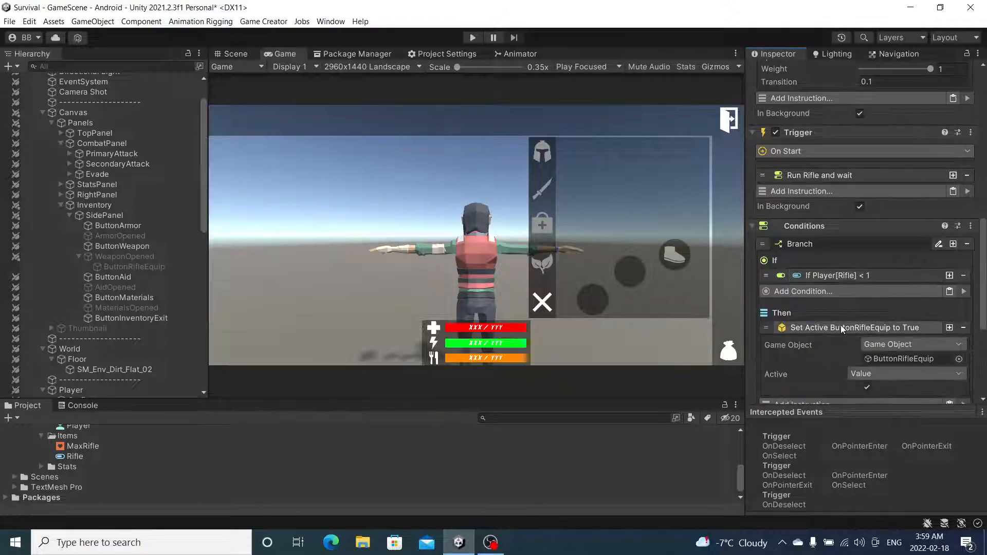
click(870, 386)
click(881, 331)
scroll(865, 347, down, 5)
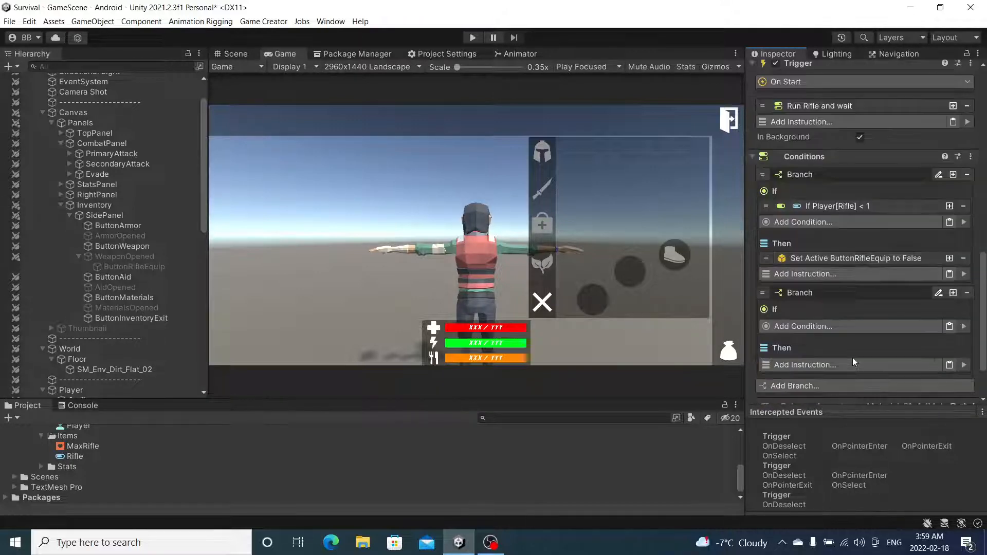
Change the first branch's condition to check that the Player's Rifle attribute is Greater than 0.
scroll(853, 357, up, 4)
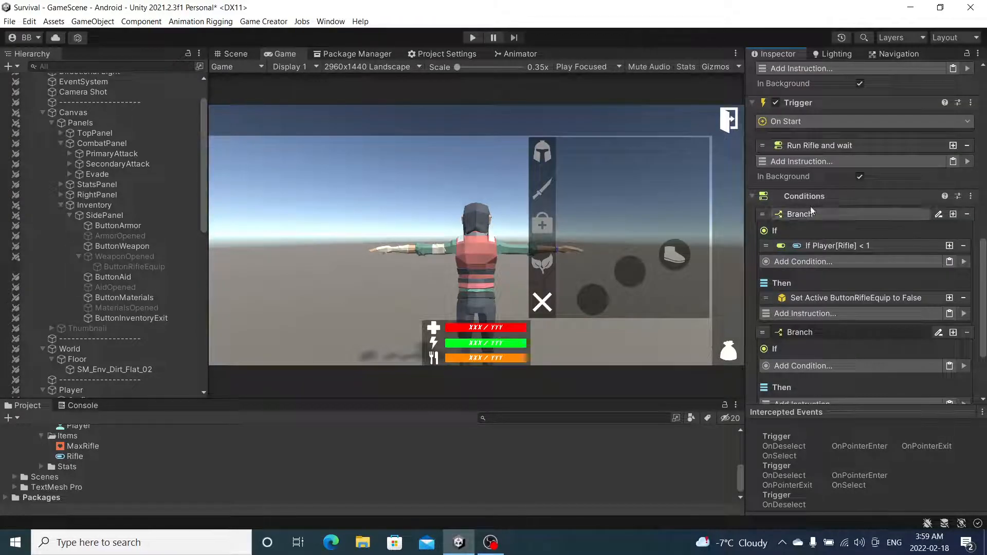
click(829, 245)
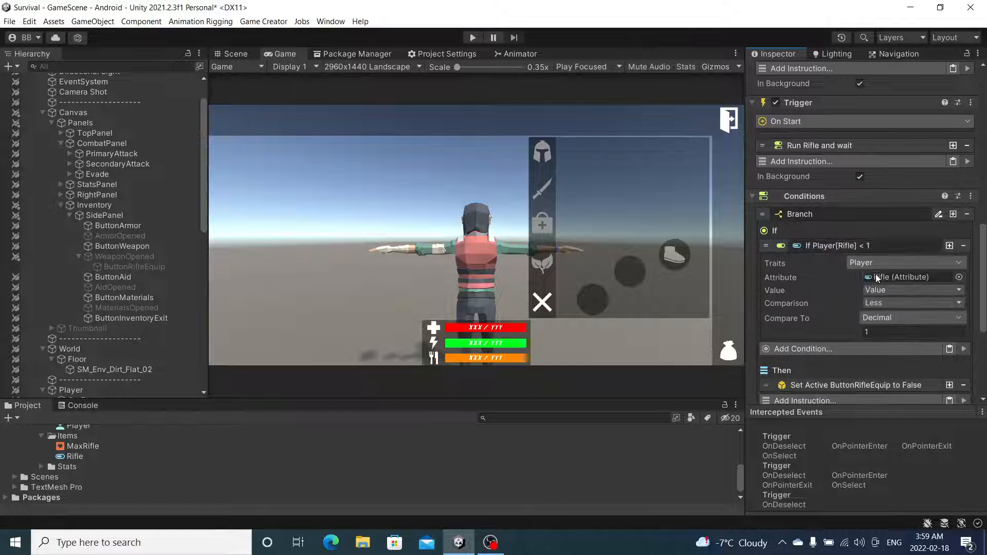
click(882, 303)
click(894, 354)
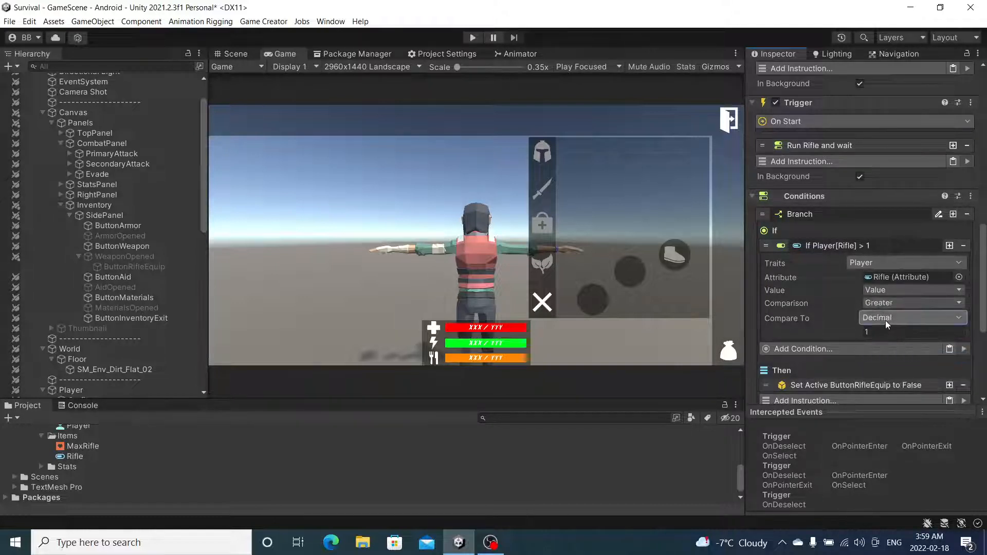
click(878, 248)
Set the first branch's Set Active instruction for ButtonRifleEquip to True.
click(864, 297)
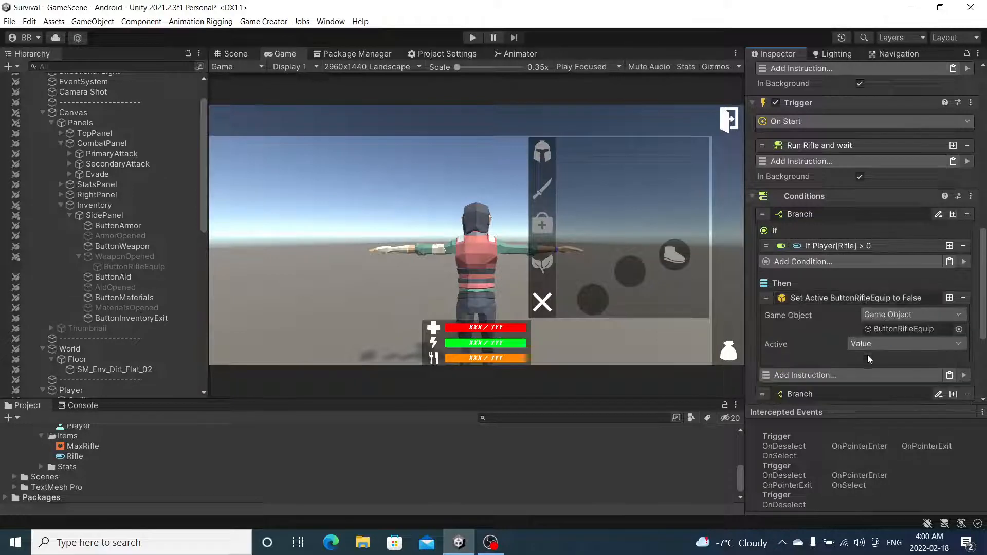
click(867, 356)
click(870, 298)
Add a Compare Attribute condition to the second branch checking that the Player's Rifle attribute is Less than 1.
scroll(869, 298, down, 3)
click(832, 296)
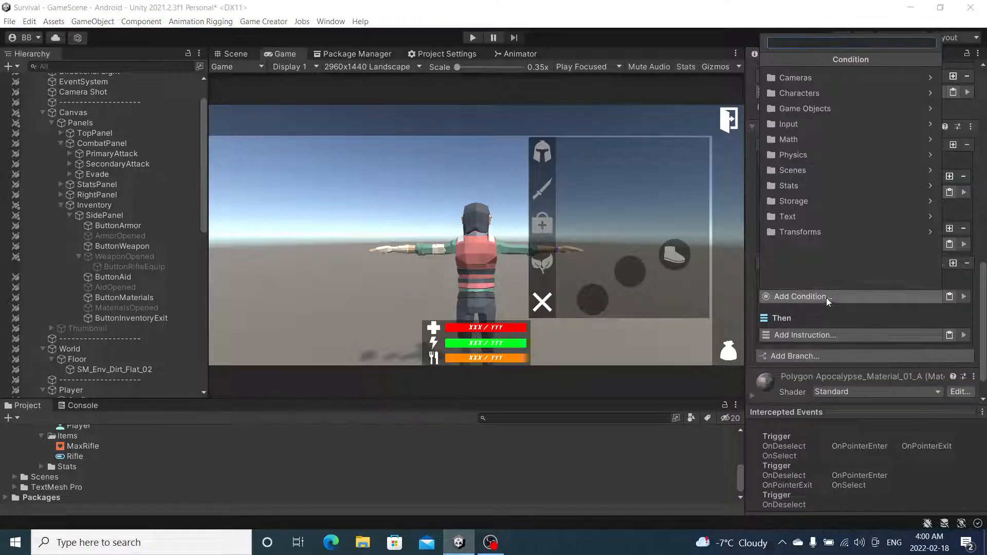
click(798, 192)
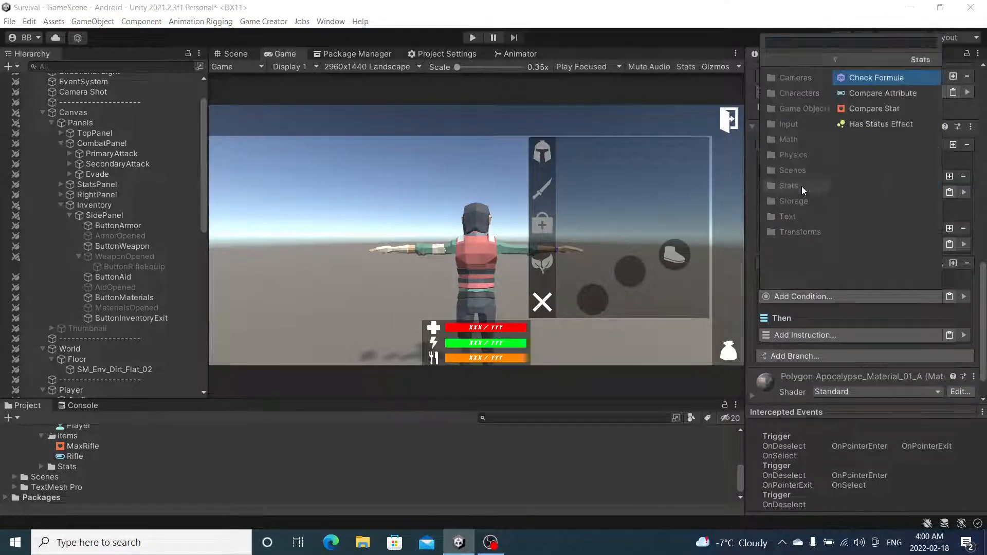
click(820, 93)
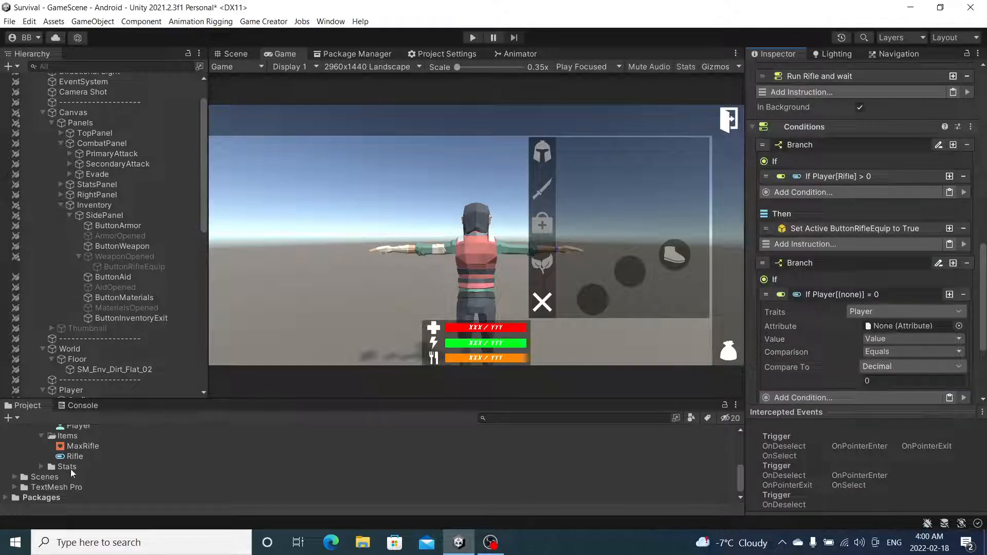
drag(74, 456, 905, 325)
click(899, 351)
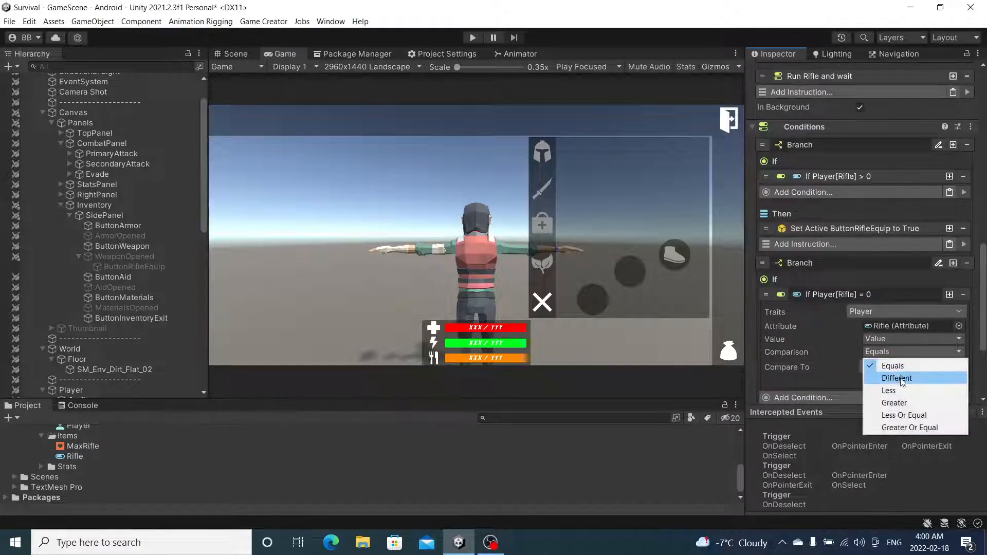
click(896, 390)
click(898, 380)
text(1)
click(845, 295)
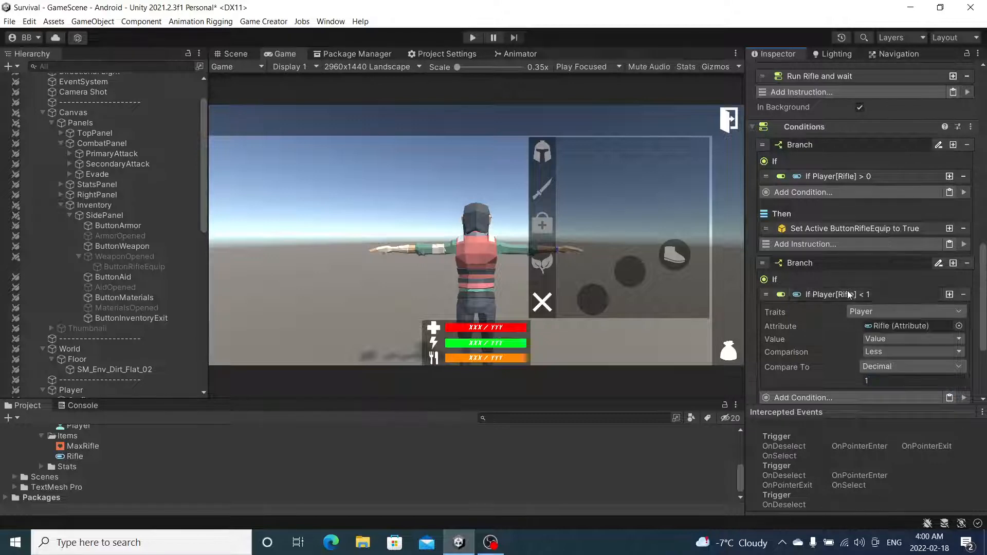
Add a Set Active instruction turning ButtonRifleEquip to False in the second branch's Then section.
scroll(844, 344, down, 3)
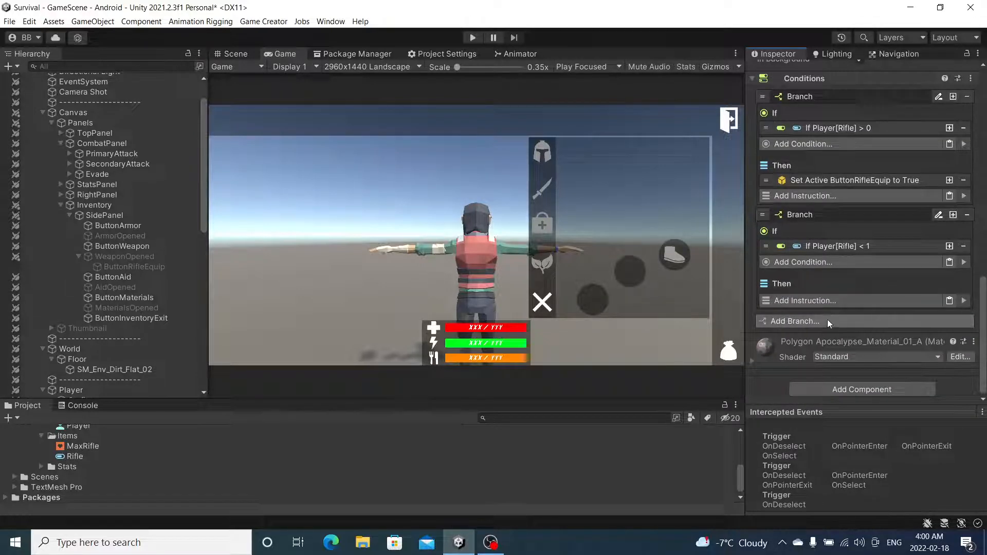
click(832, 306)
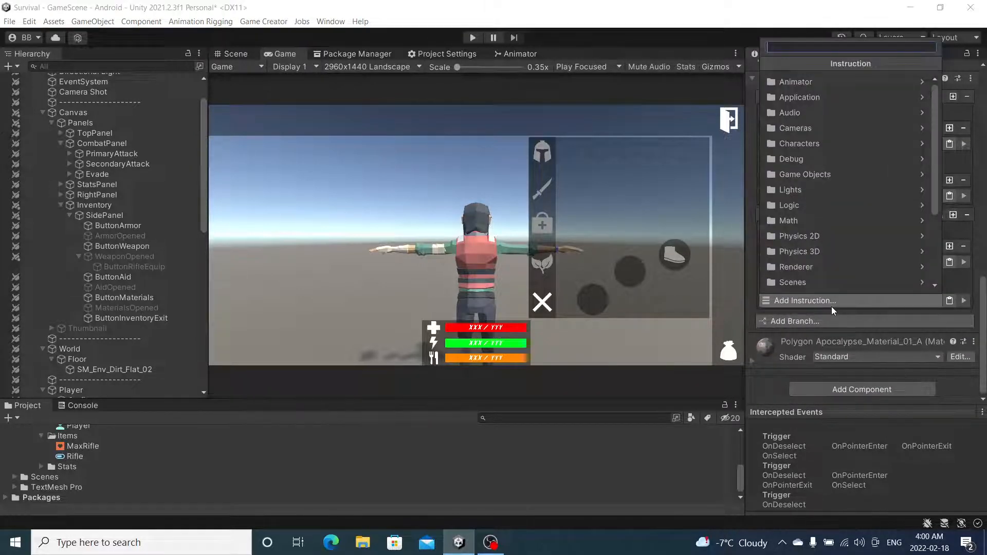
text(set)
click(828, 84)
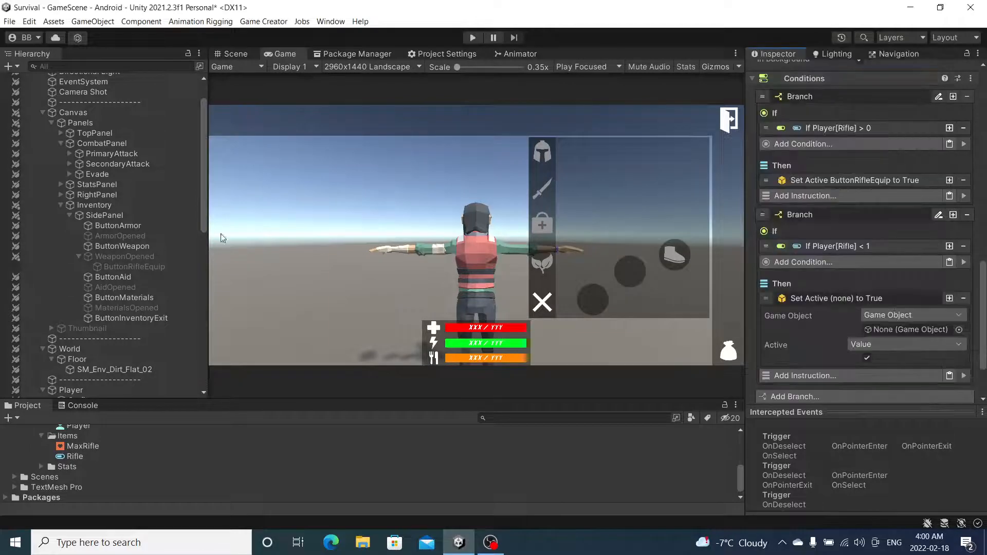
drag(140, 268, 911, 327)
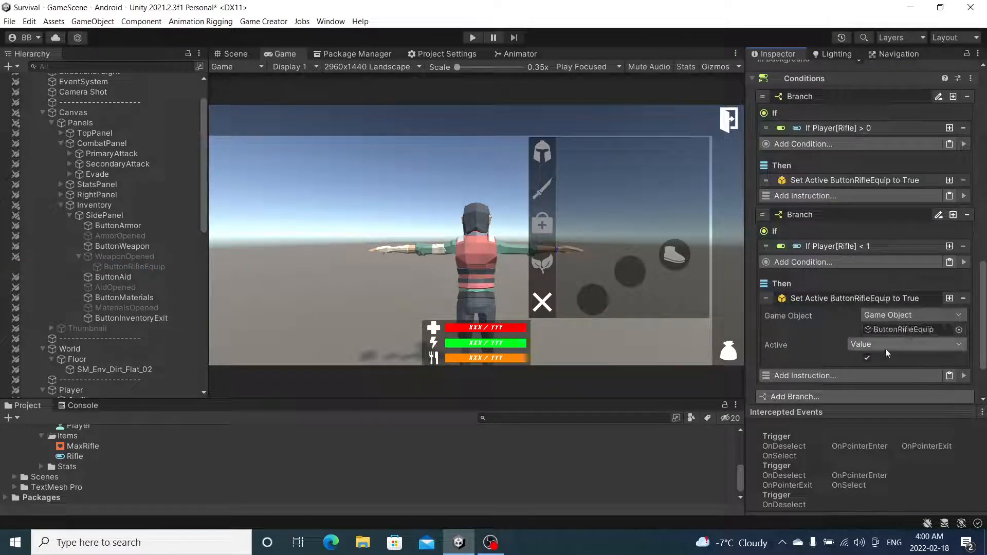
click(867, 358)
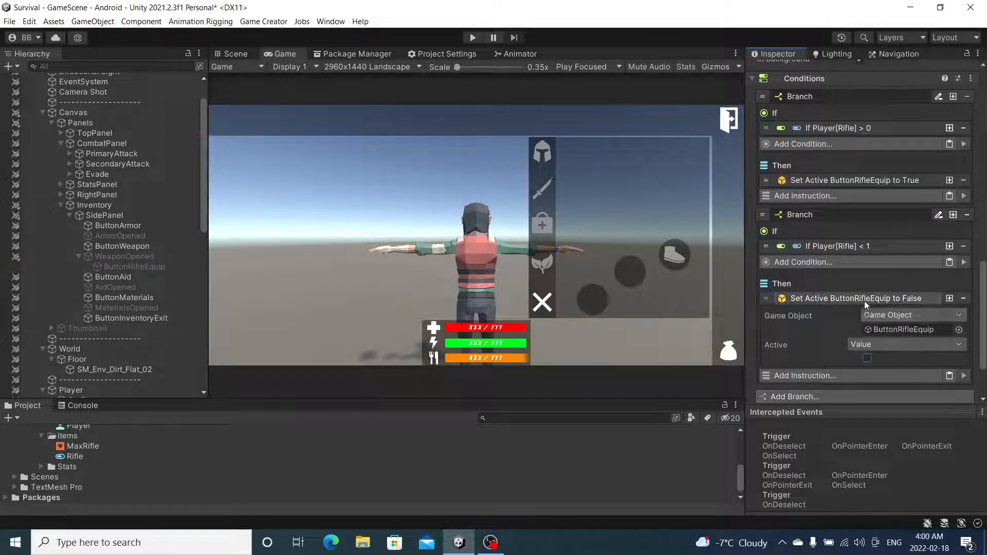
click(857, 300)
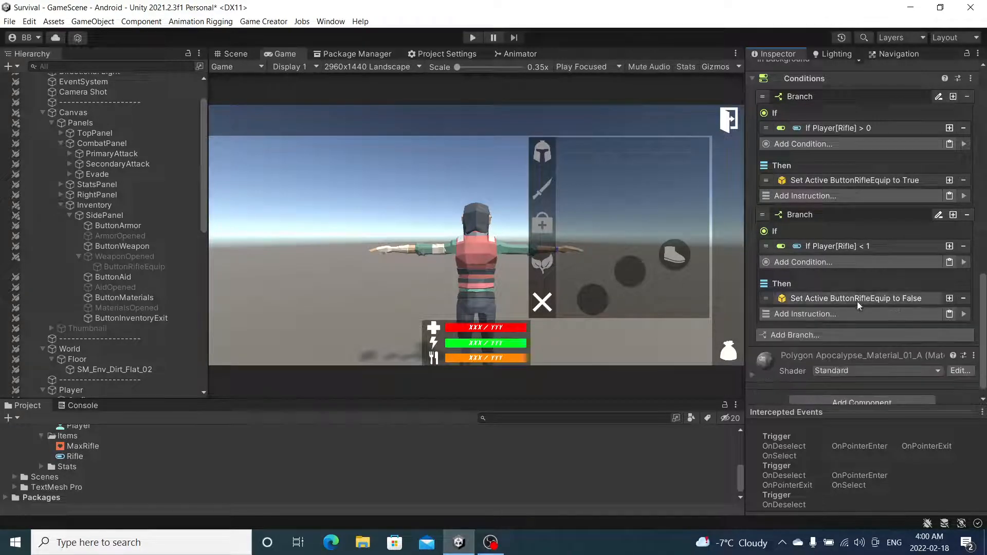
Deactivate the Inventory object and select the Player to show its Traits.
click(128, 205)
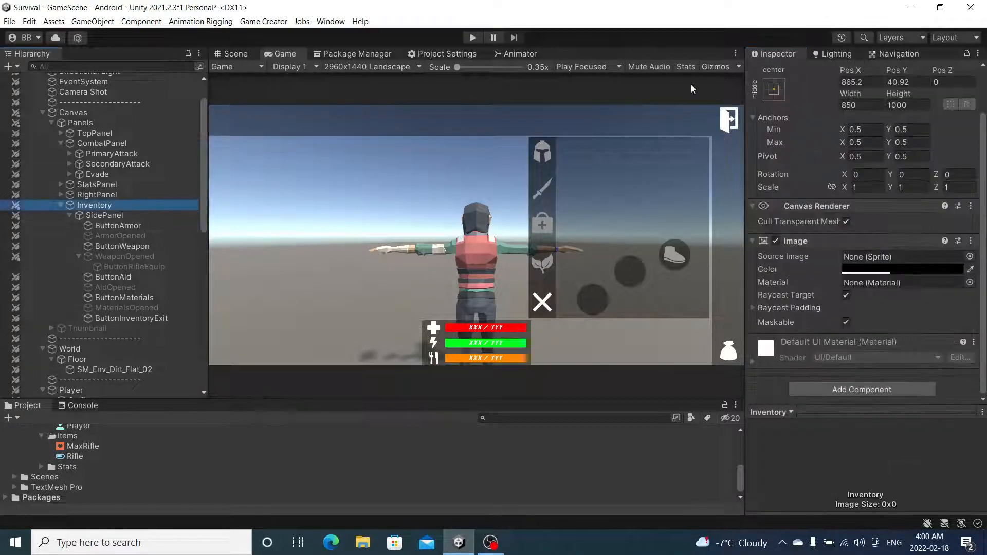
click(780, 73)
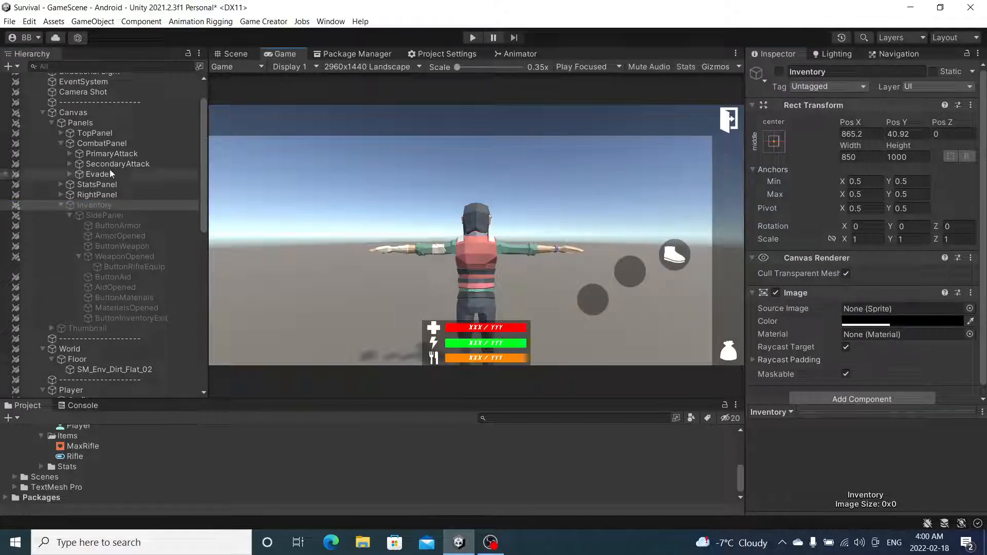
scroll(103, 206, down, 6)
click(92, 196)
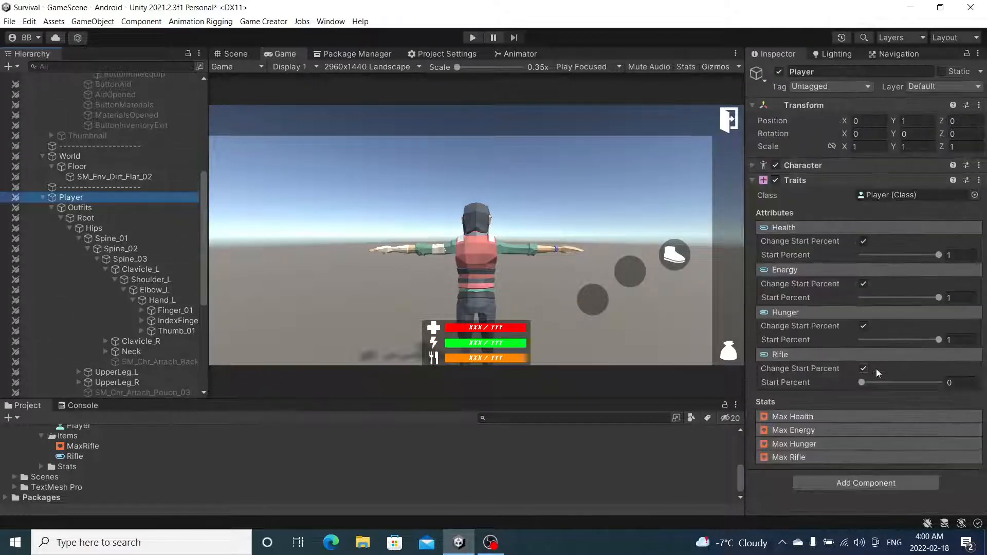
Play-test the rifle equip button in the inventory's weapon section and walk the player around.
click(472, 37)
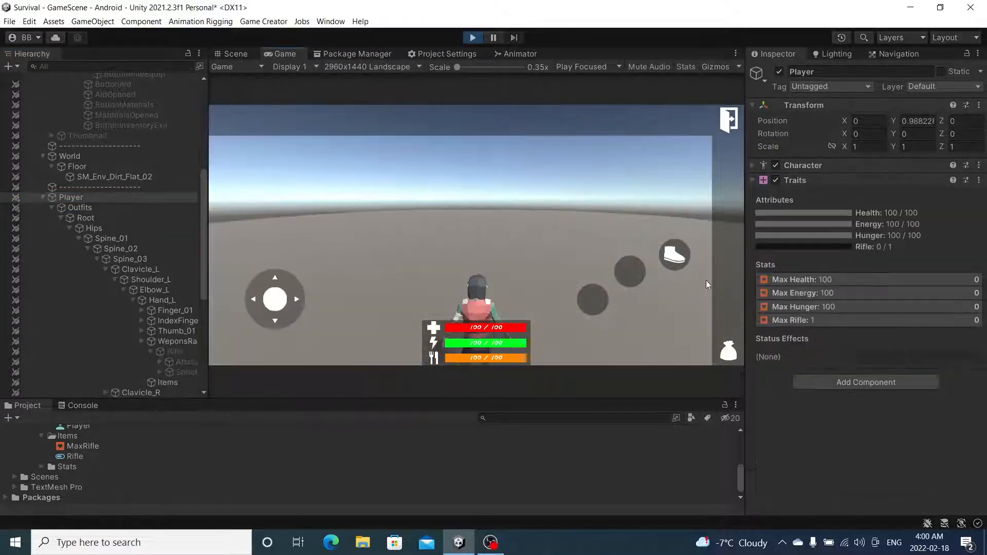
click(728, 352)
click(542, 189)
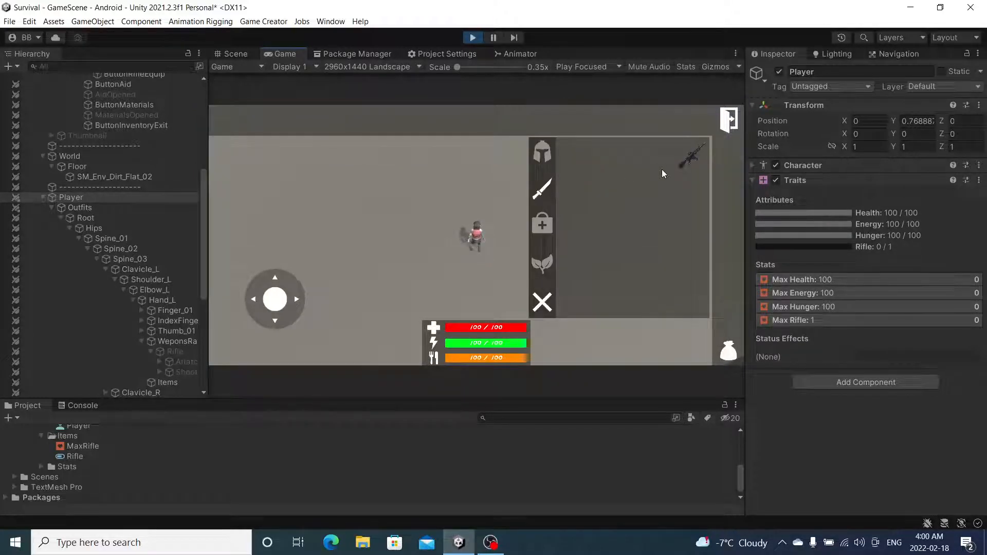
click(695, 160)
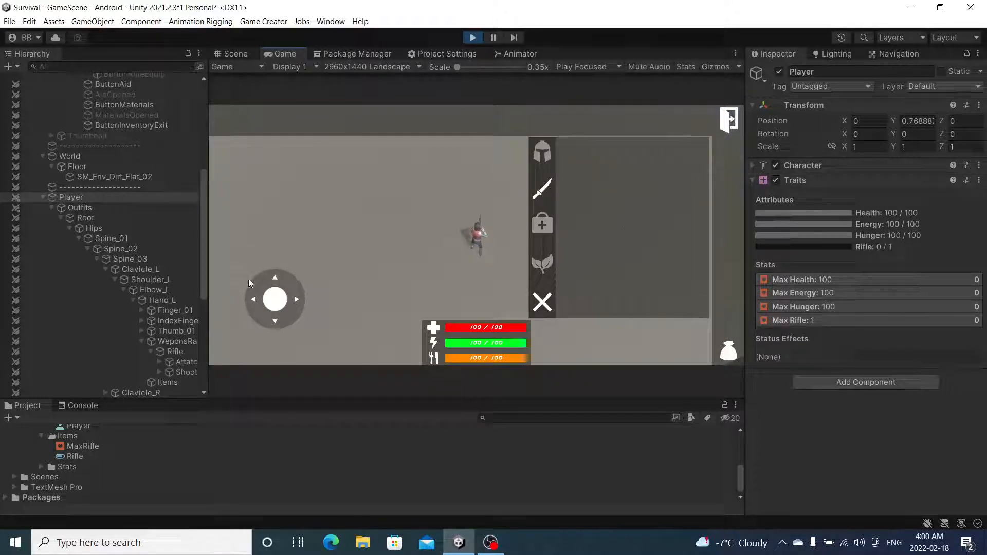
drag(276, 300, 375, 297)
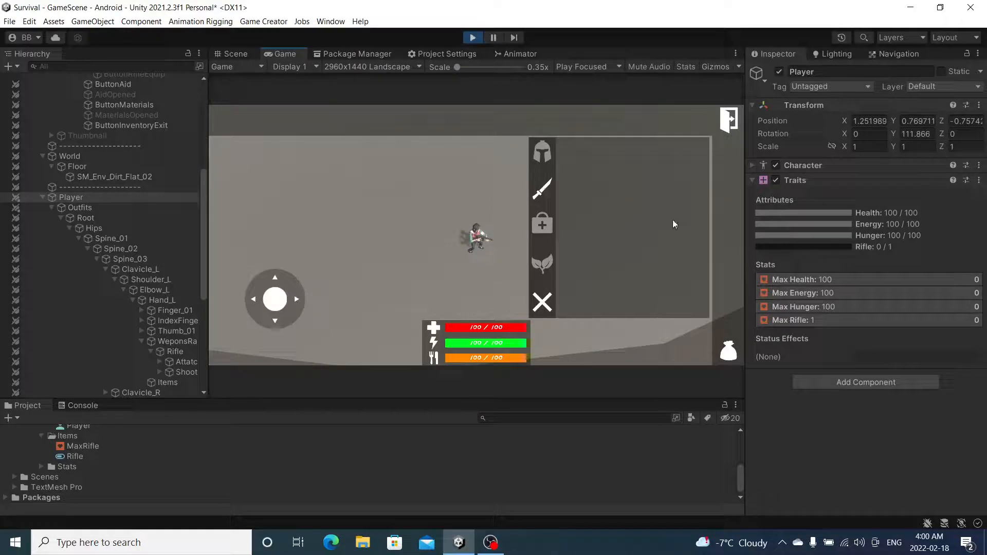